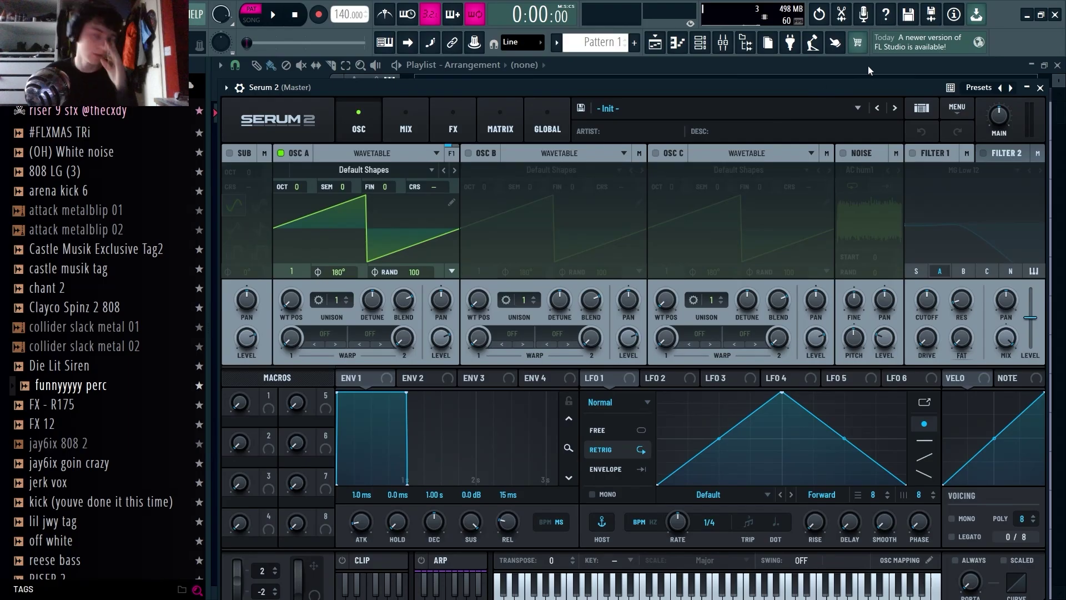
# Load the Analog_BD_Sin wavetable into oscillator A and set its octave to -2.
pyautogui.click(681, 110)
pyautogui.click(628, 89)
pyautogui.moveTo(625, 88); pyautogui.dragTo(632, 64)
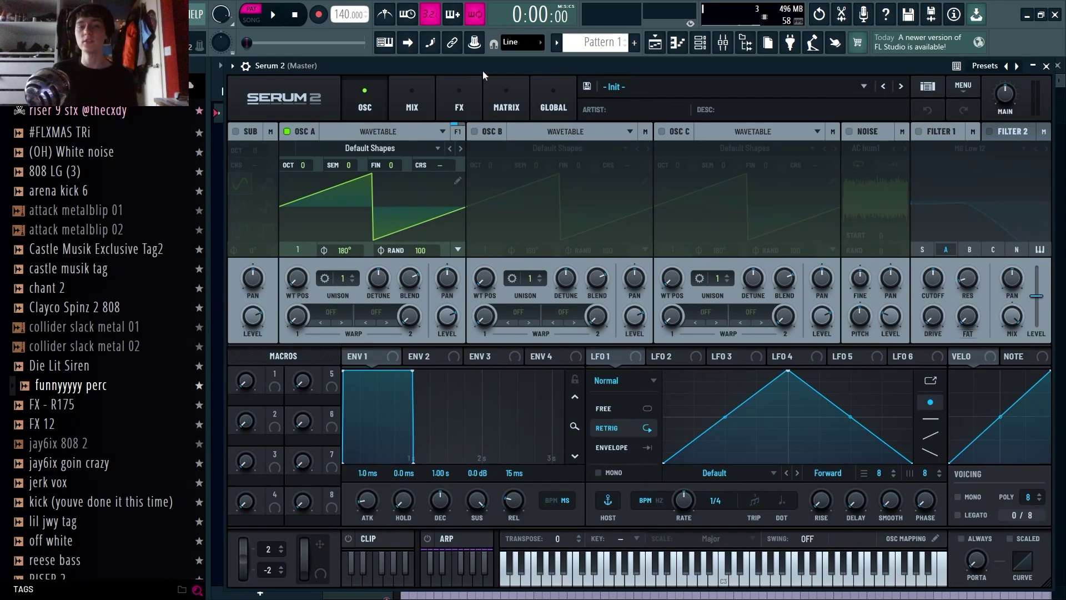
pyautogui.click(363, 149)
pyautogui.moveTo(345, 198)
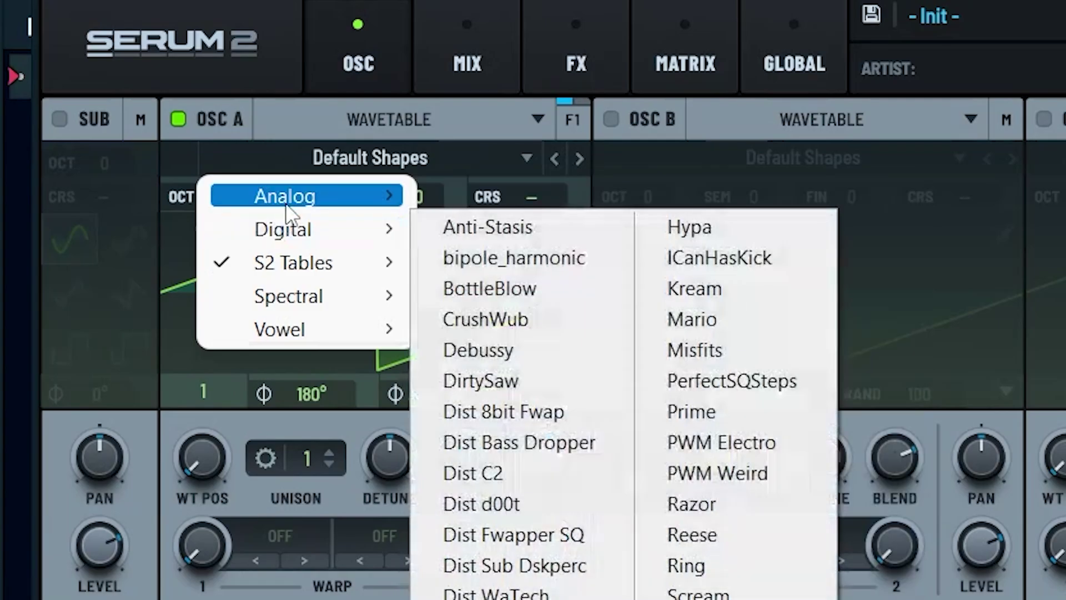
pyautogui.moveTo(334, 166)
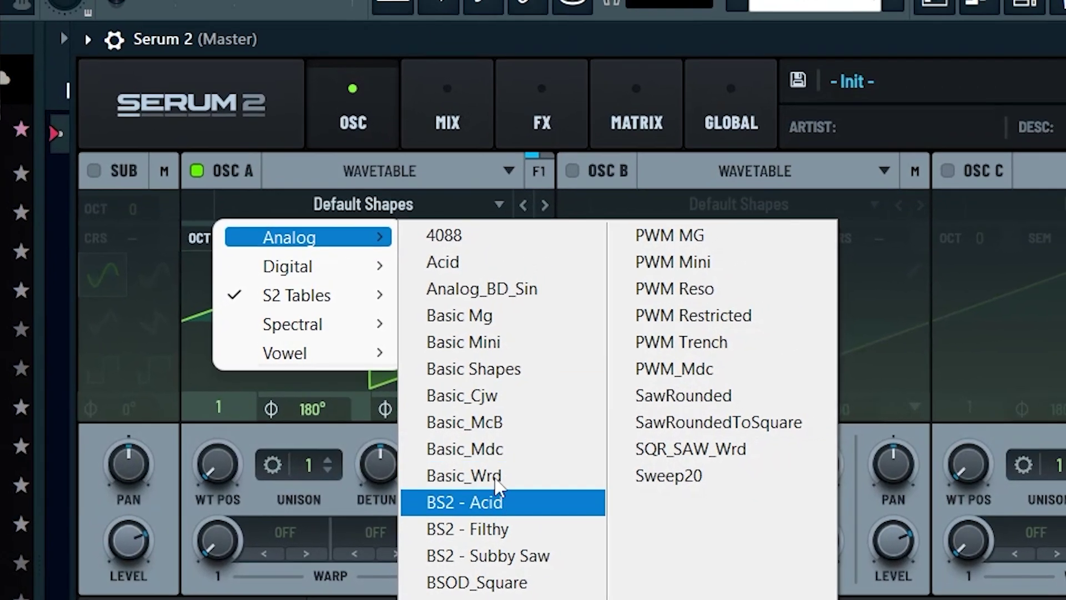
pyautogui.click(493, 304)
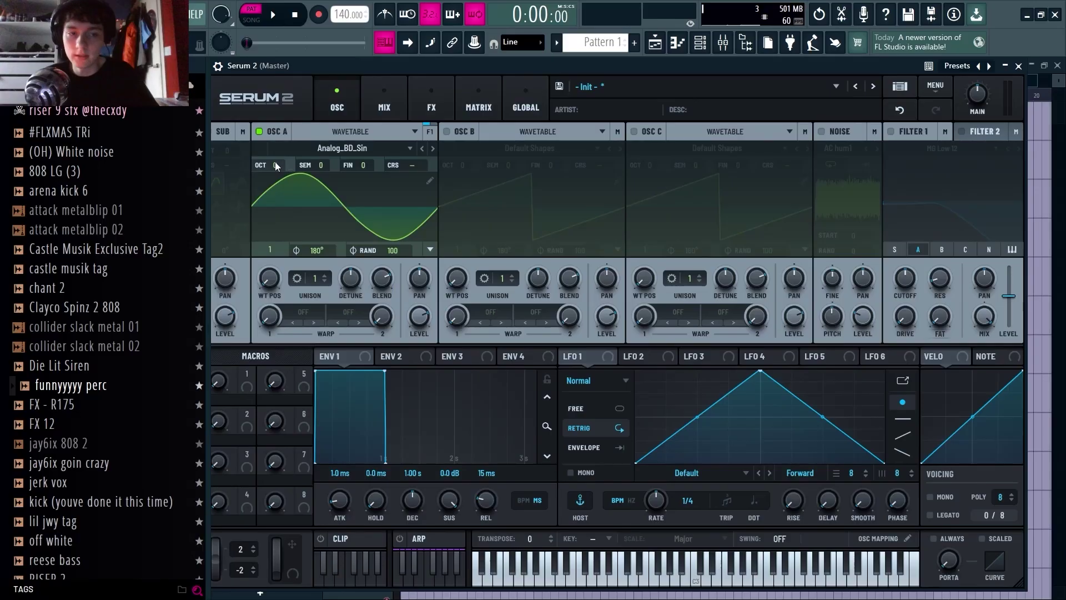
pyautogui.moveTo(237, 261); pyautogui.dragTo(234, 280)
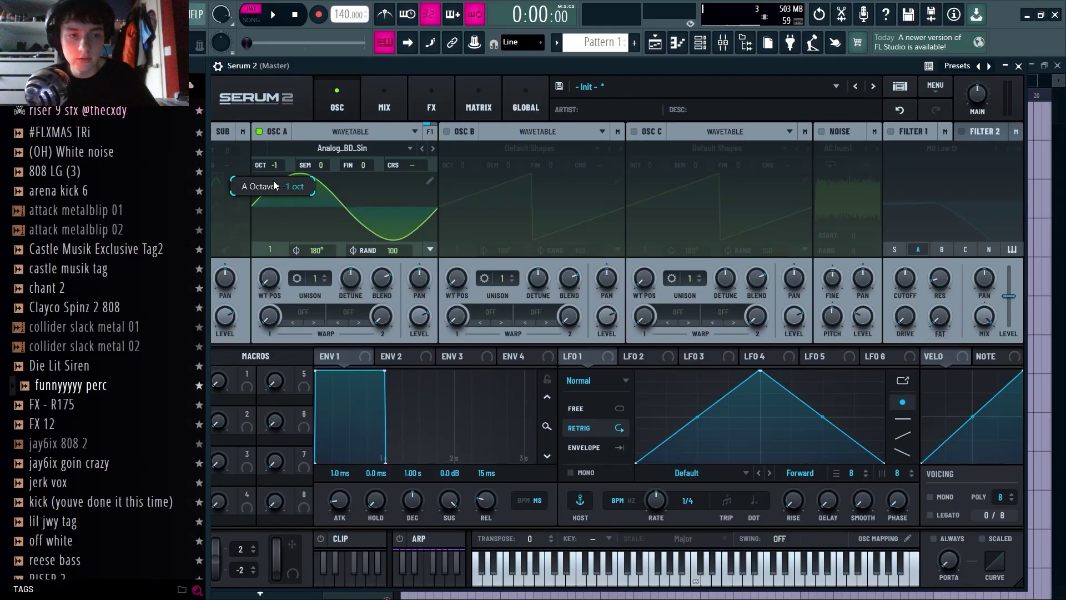
pyautogui.moveTo(272, 192); pyautogui.dragTo(273, 196)
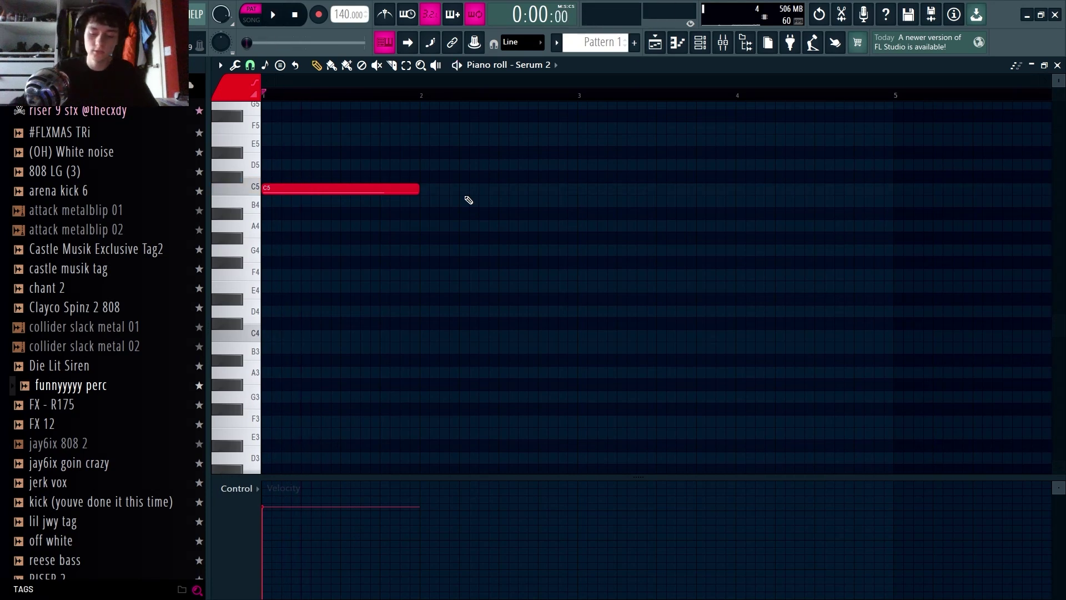
# Transpose the C5 note in the piano roll down one octave to C4 and play it back.
pyautogui.hotkey('ctrl', 'Down')
pyautogui.press('space')
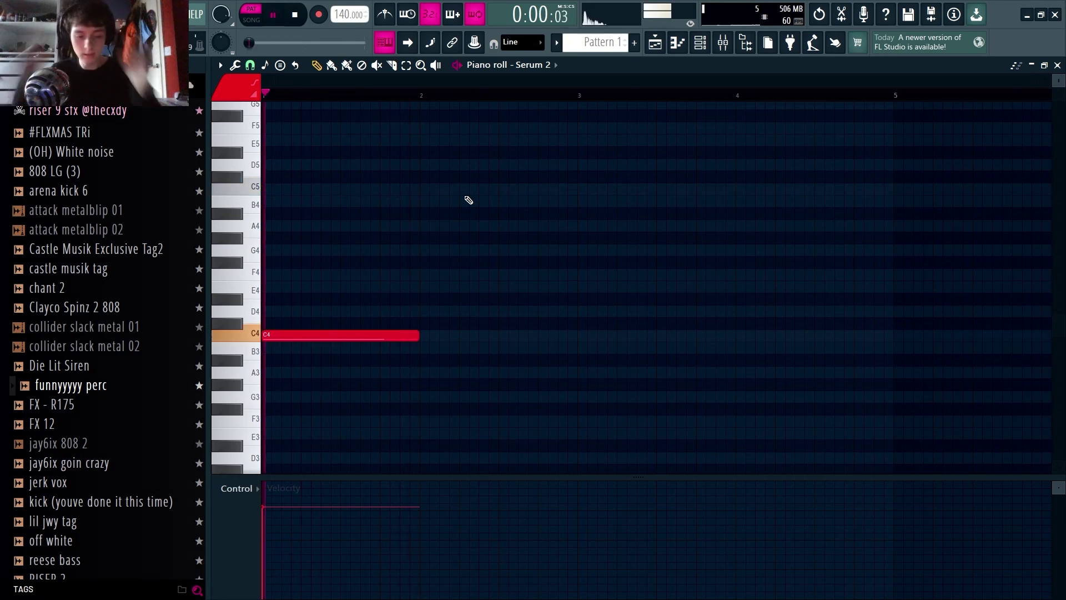
pyautogui.press('space')
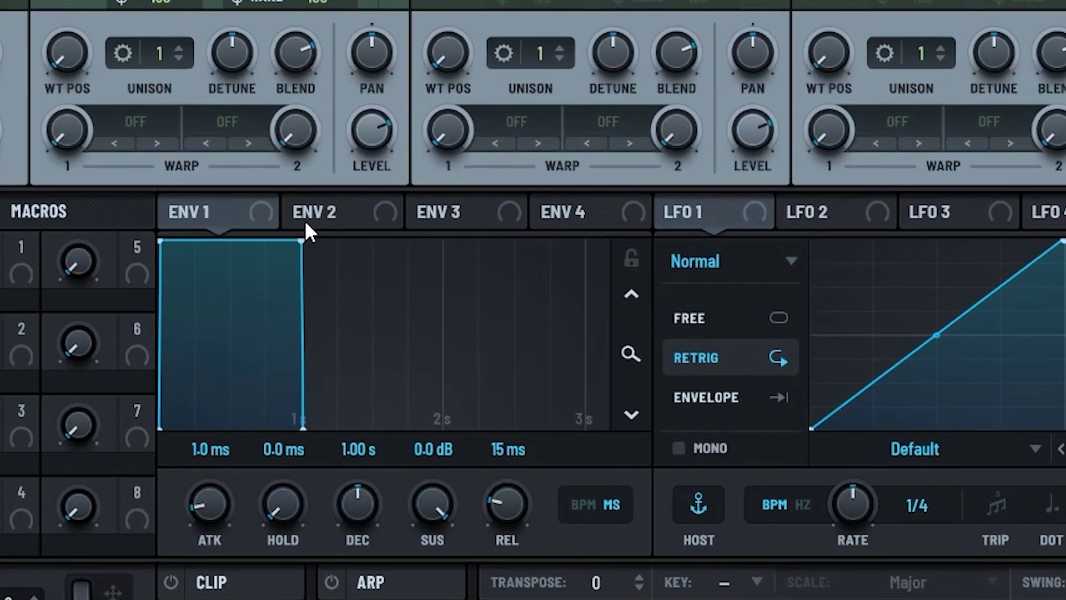
# Shape envelope 2 into a short pluck with zero sustain and a decay of 346 ms.
pyautogui.click(388, 321)
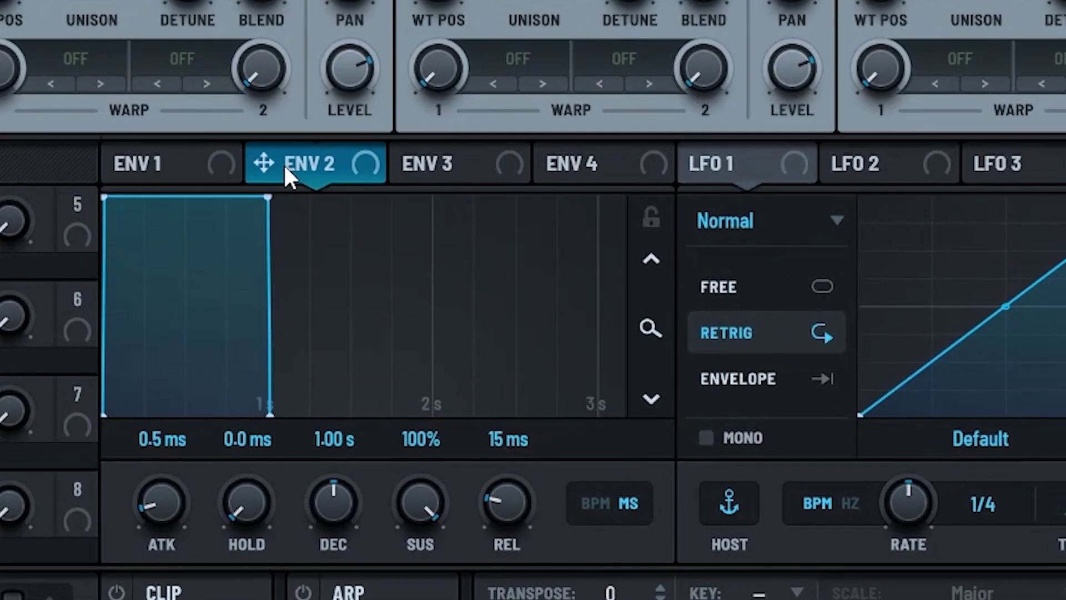
pyautogui.moveTo(268, 201); pyautogui.dragTo(137, 438)
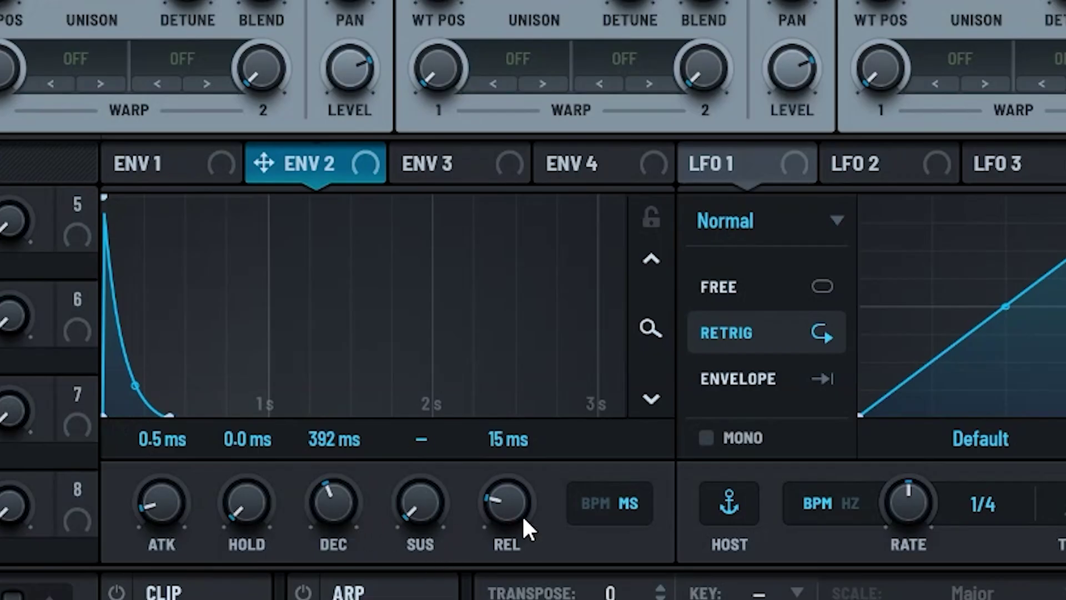
pyautogui.moveTo(167, 506); pyautogui.dragTo(166, 507)
pyautogui.moveTo(168, 414); pyautogui.dragTo(161, 416)
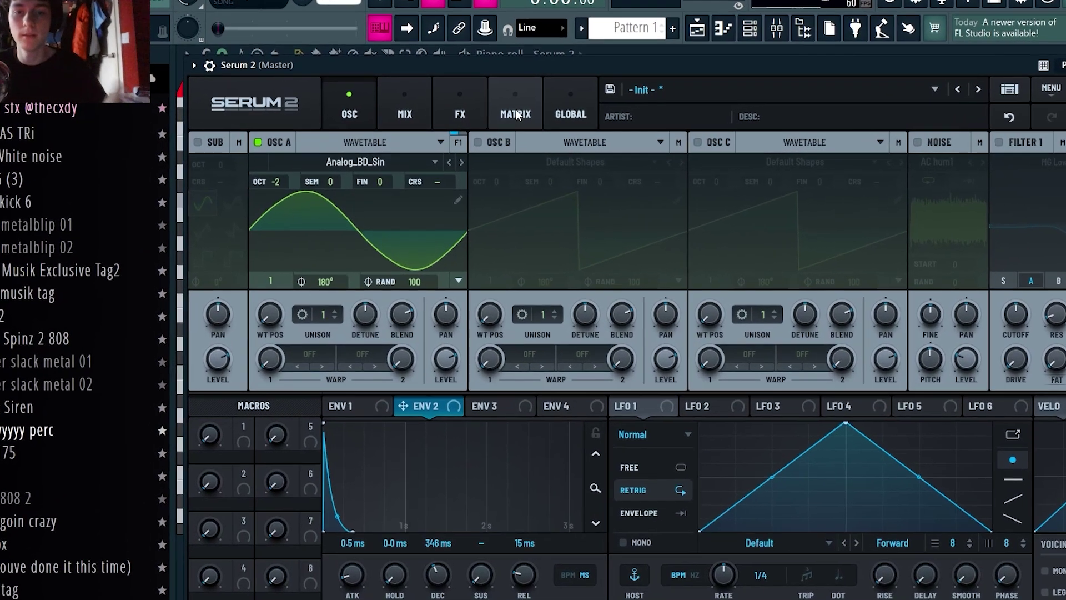
# Add a modulation routing in the first matrix row from Env 2 to the global Main Tuning.
pyautogui.click(504, 116)
pyautogui.click(288, 181)
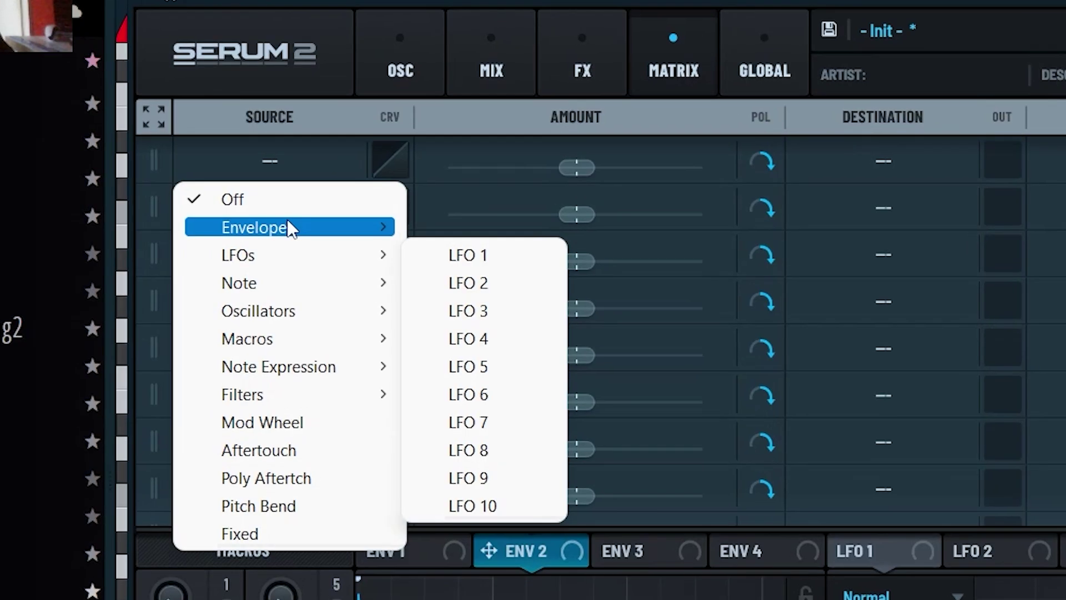
pyautogui.moveTo(288, 228)
pyautogui.click(482, 251)
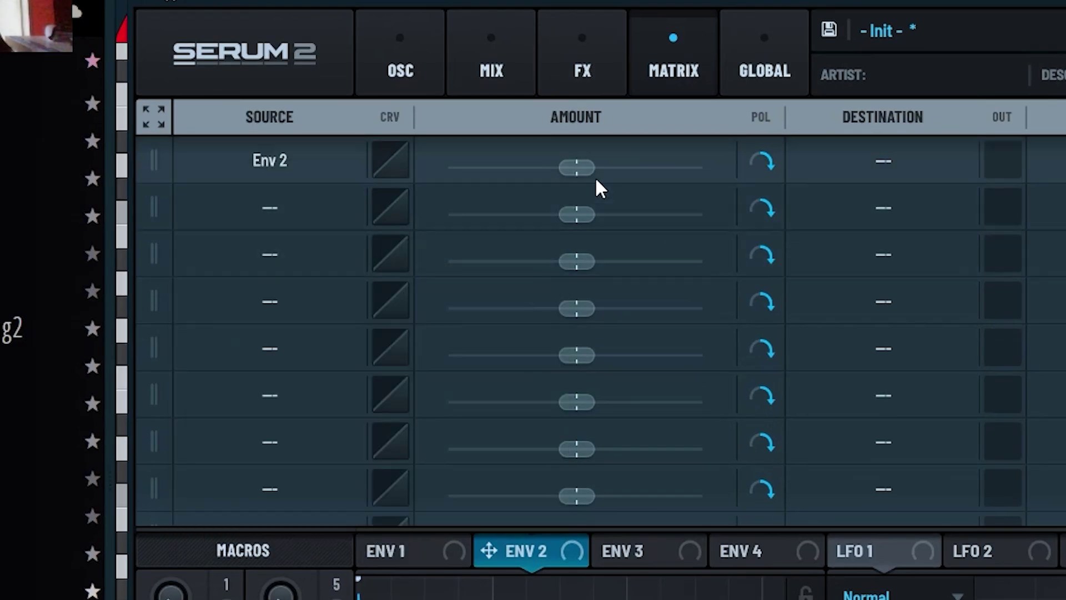
pyautogui.click(894, 170)
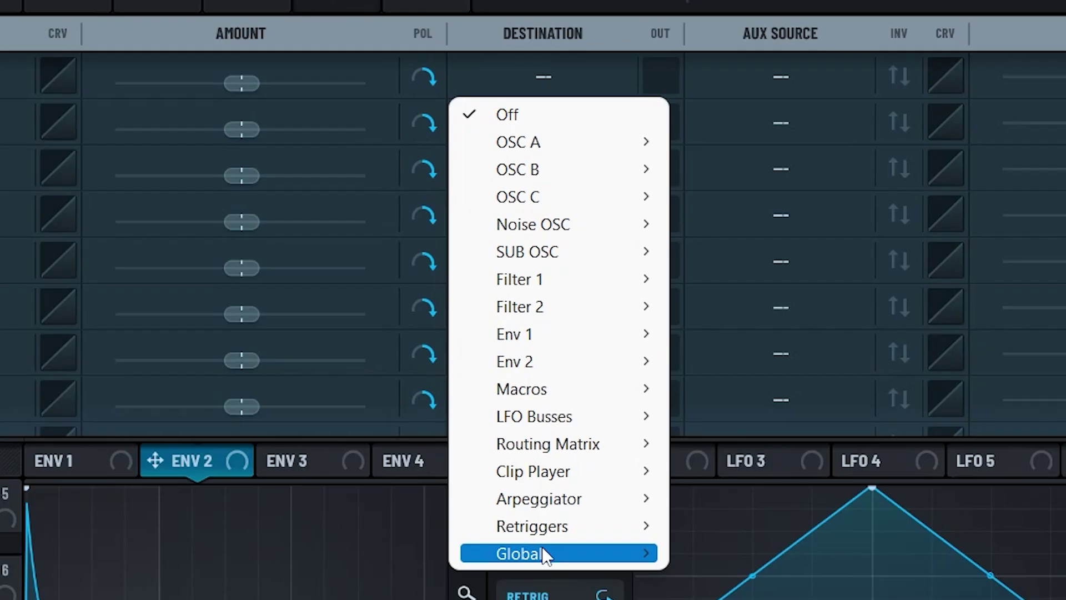
pyautogui.moveTo(542, 547)
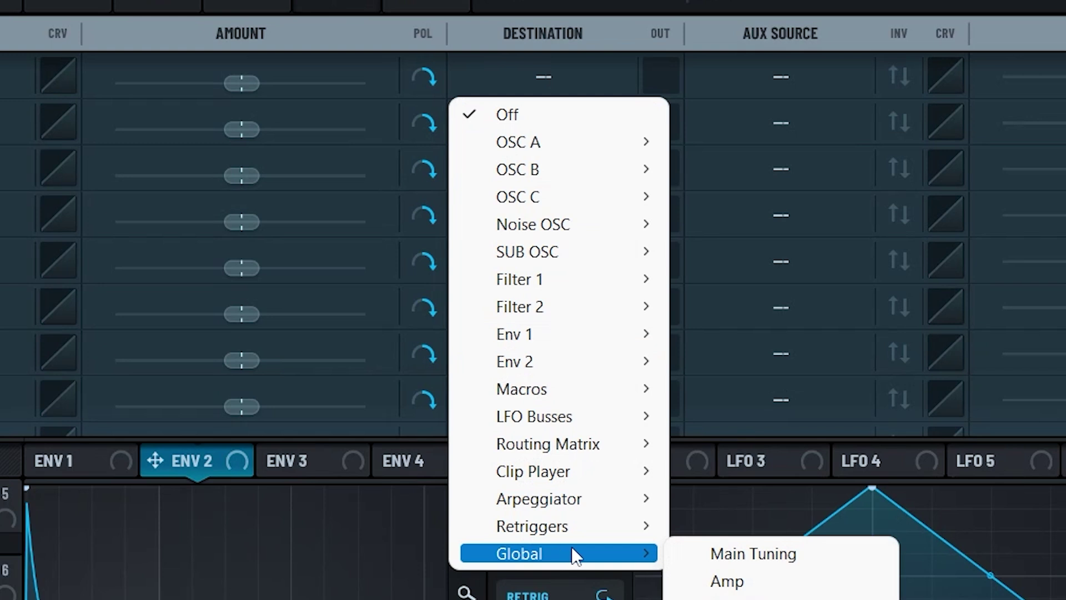
pyautogui.click(727, 555)
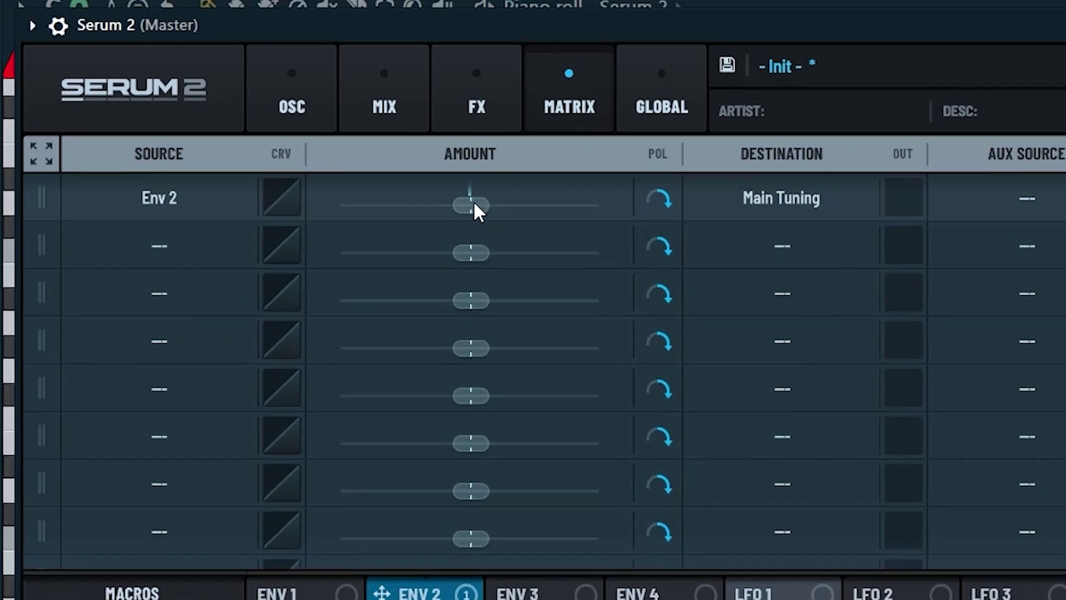
# Set a small positive amount for the Env 2 to Main Tuning modulation and audition the note.
pyautogui.moveTo(382, 59); pyautogui.dragTo(439, 75)
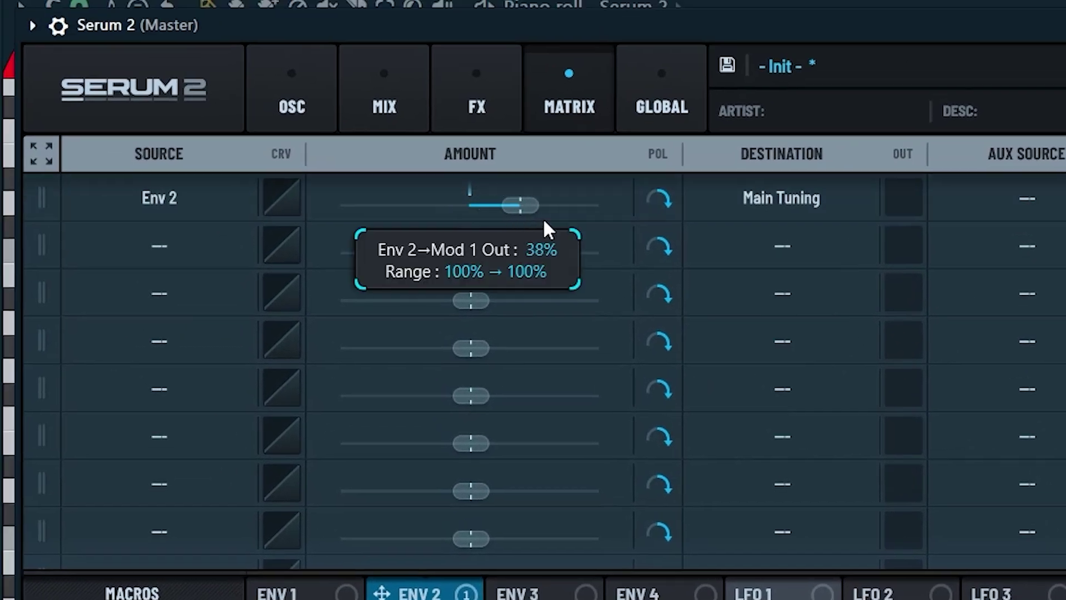
pyautogui.moveTo(544, 221); pyautogui.dragTo(544, 222)
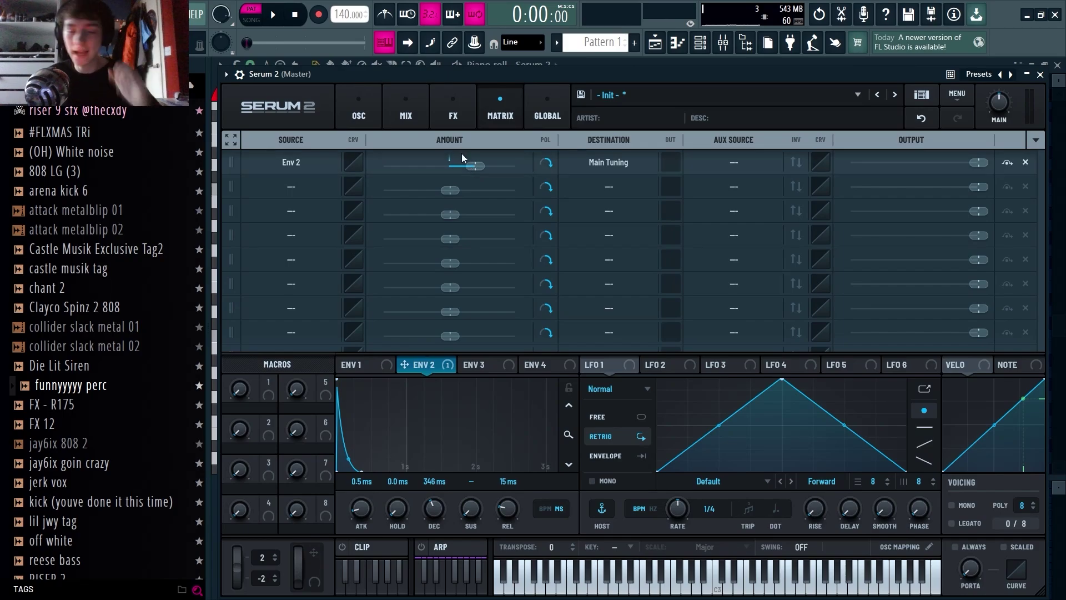
pyautogui.moveTo(474, 166); pyautogui.dragTo(463, 170)
pyautogui.press('space')
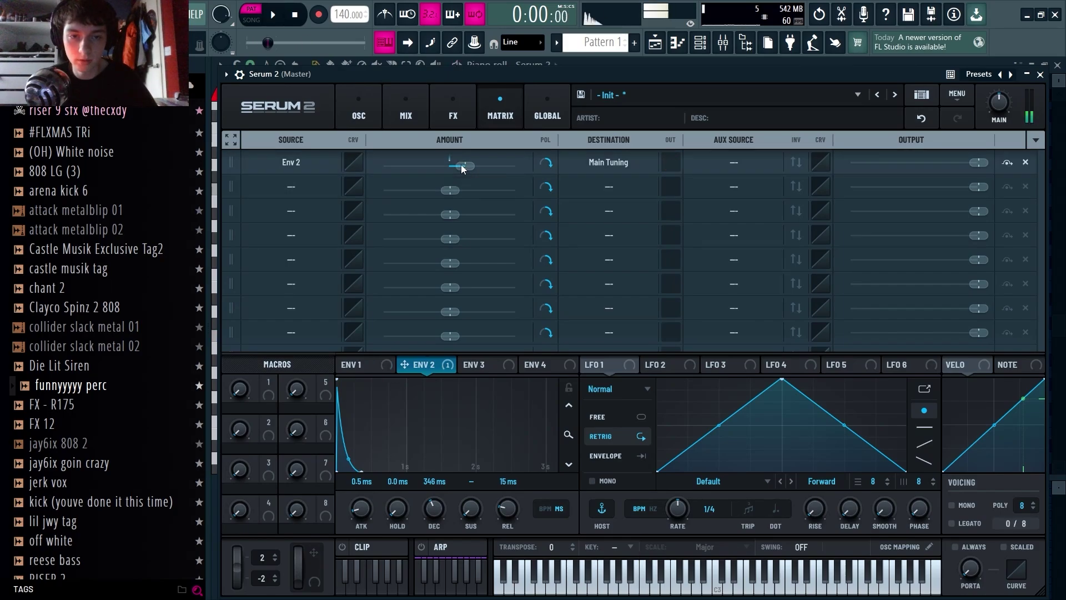
pyautogui.press('space')
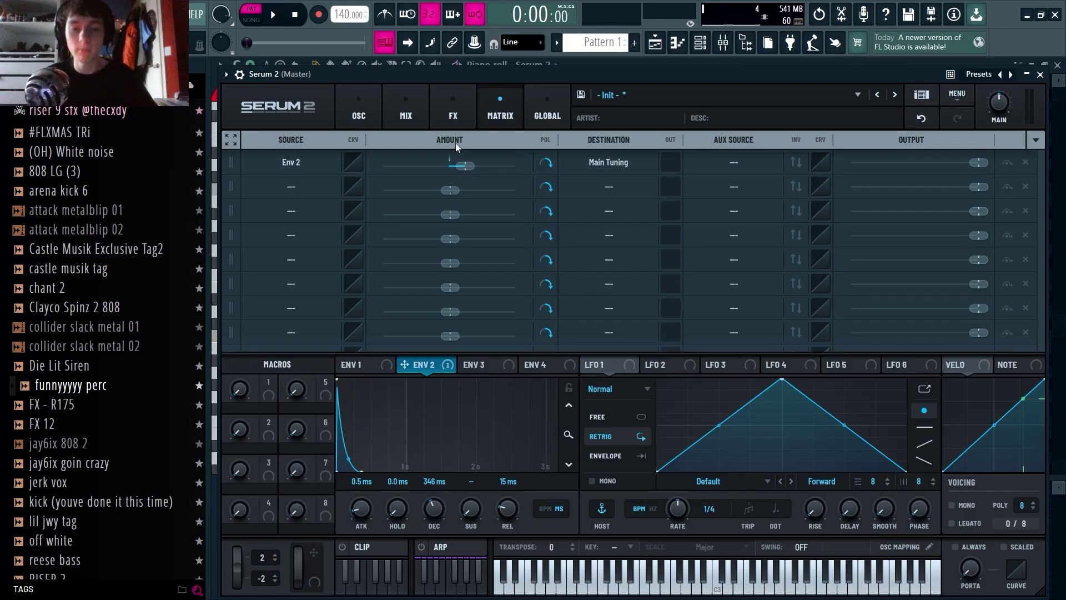
# Set envelope 1's attack to 10 ms and audition the note.
pyautogui.click(369, 112)
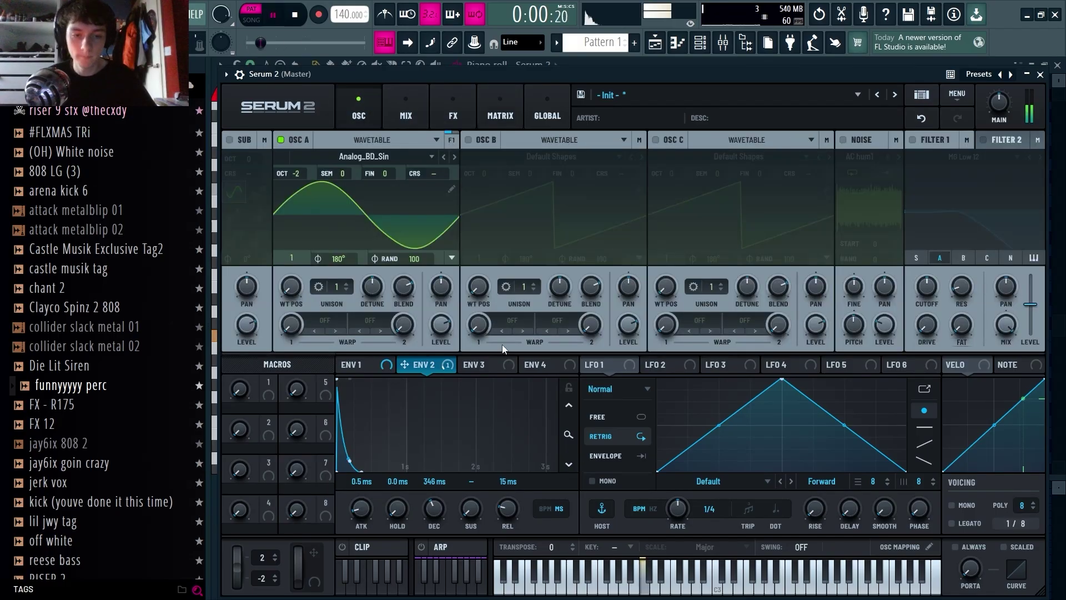
pyautogui.click(374, 363)
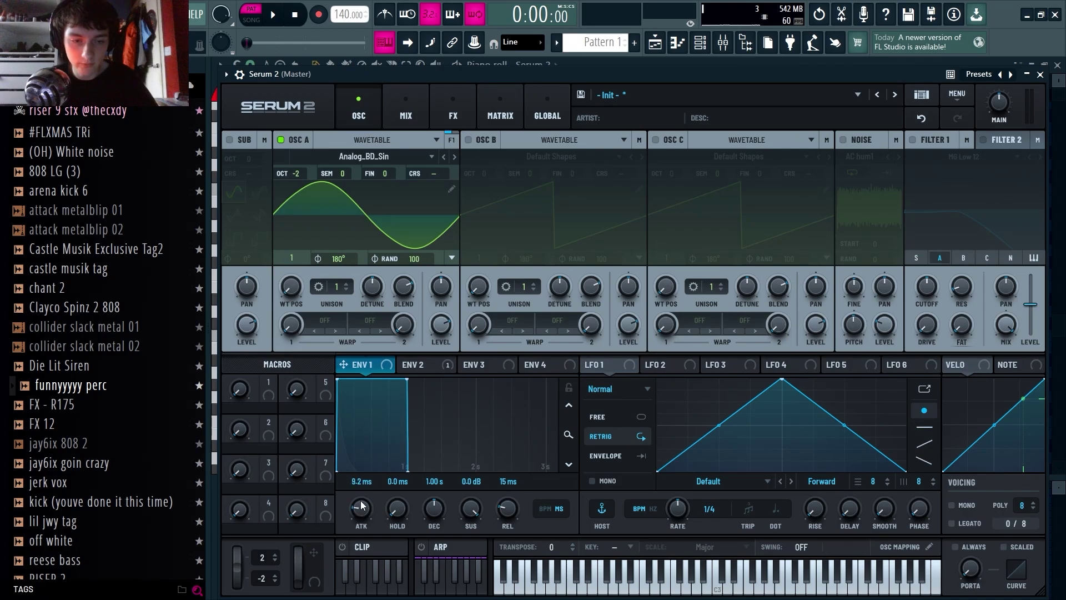
pyautogui.moveTo(361, 505); pyautogui.dragTo(360, 512)
pyautogui.press('space')
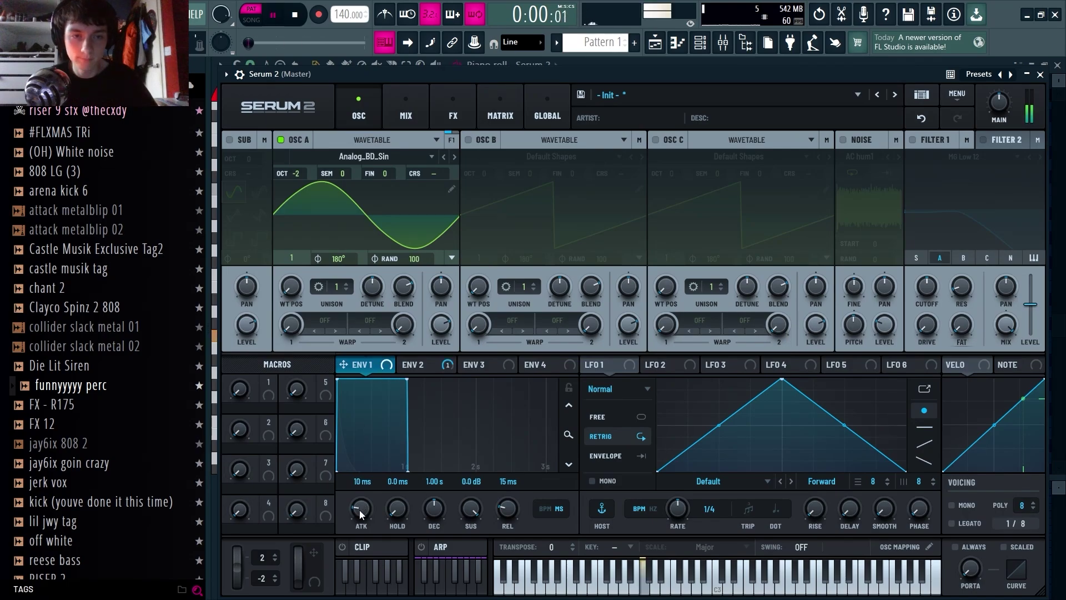
pyautogui.press('space')
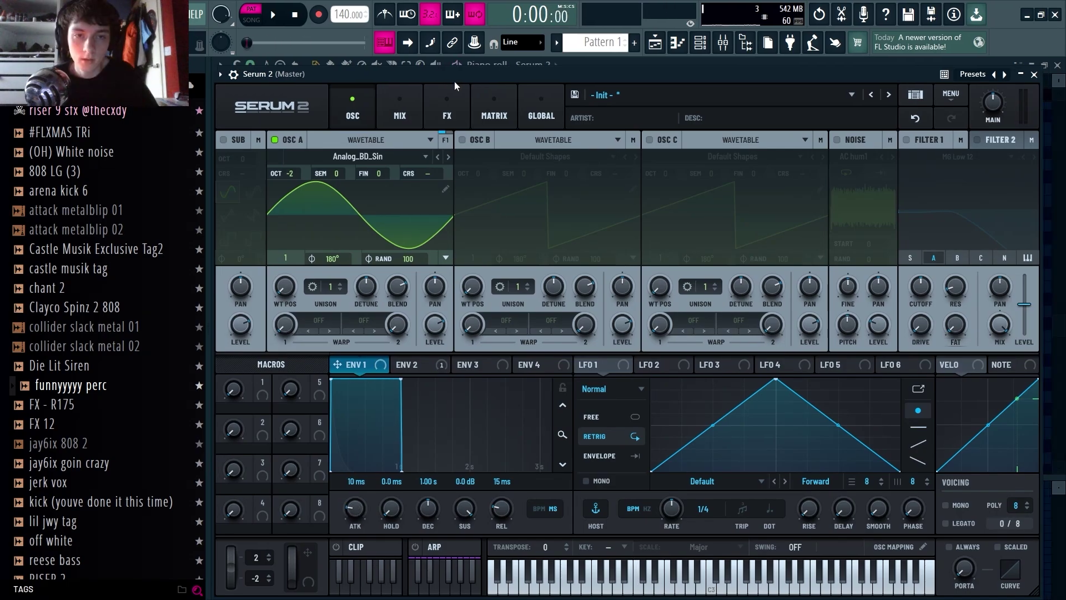
# Route the Serum 2 channel to mixer track 1 and open the mixer.
pyautogui.moveTo(455, 77); pyautogui.dragTo(442, 62)
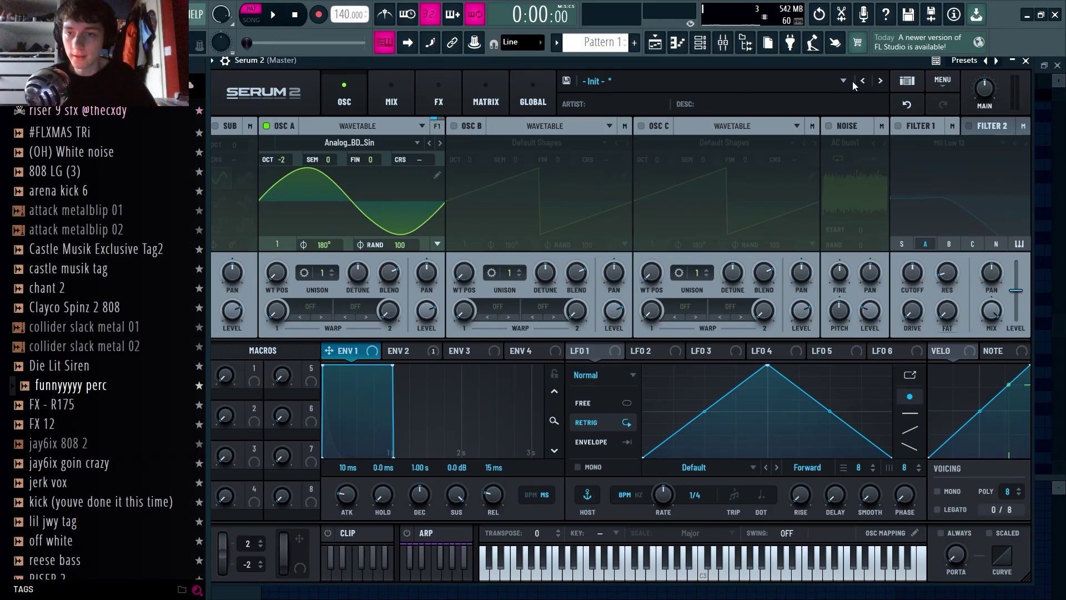
pyautogui.click(212, 59)
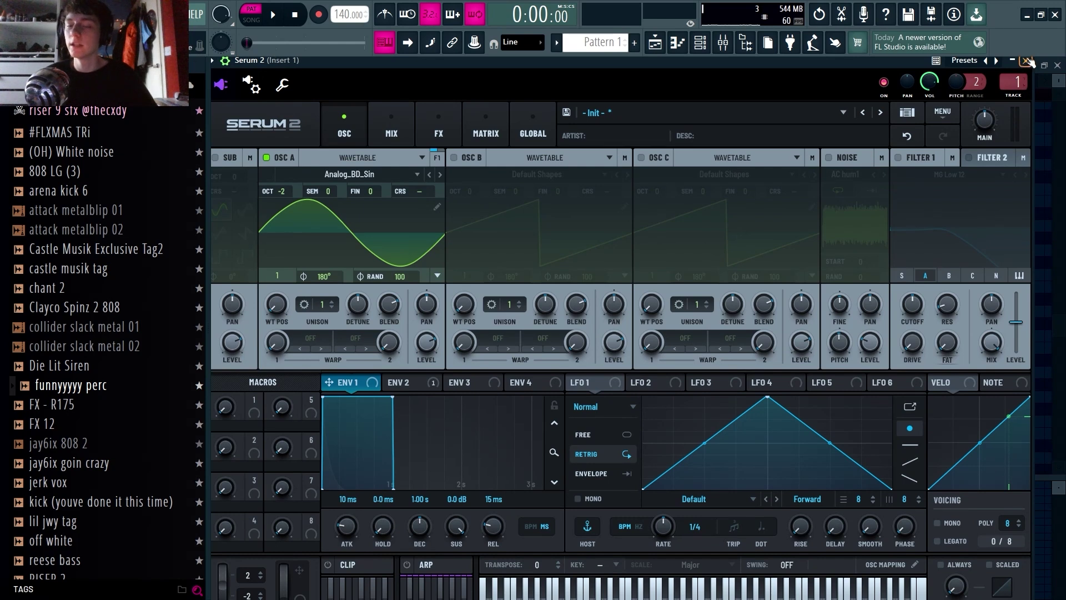
pyautogui.click(1026, 60)
pyautogui.click(726, 43)
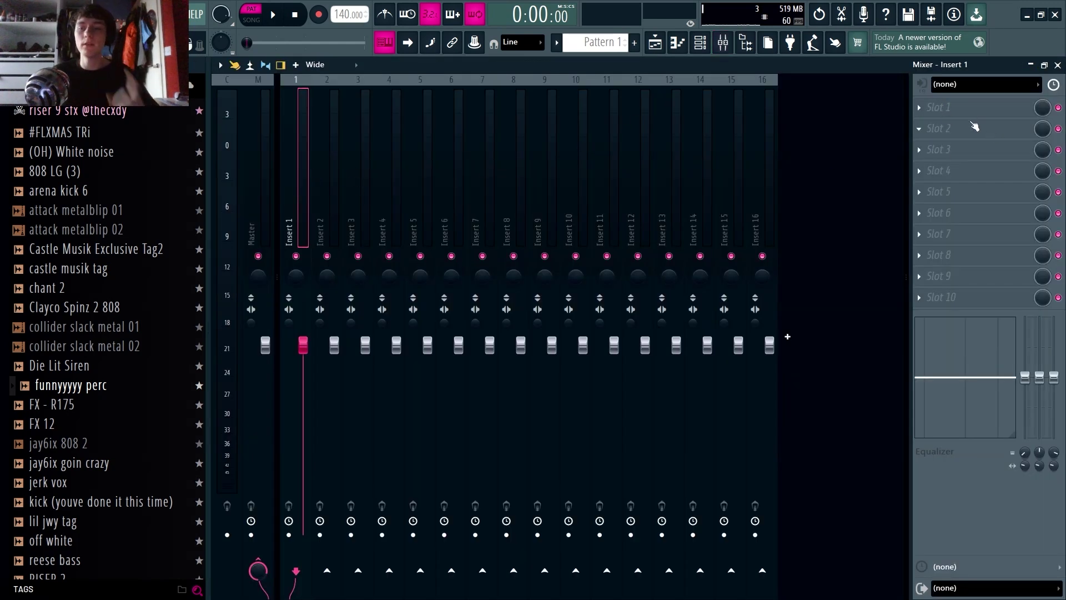
# Load the OTT compressor into the first effect slot of Insert 1.
pyautogui.click(948, 114)
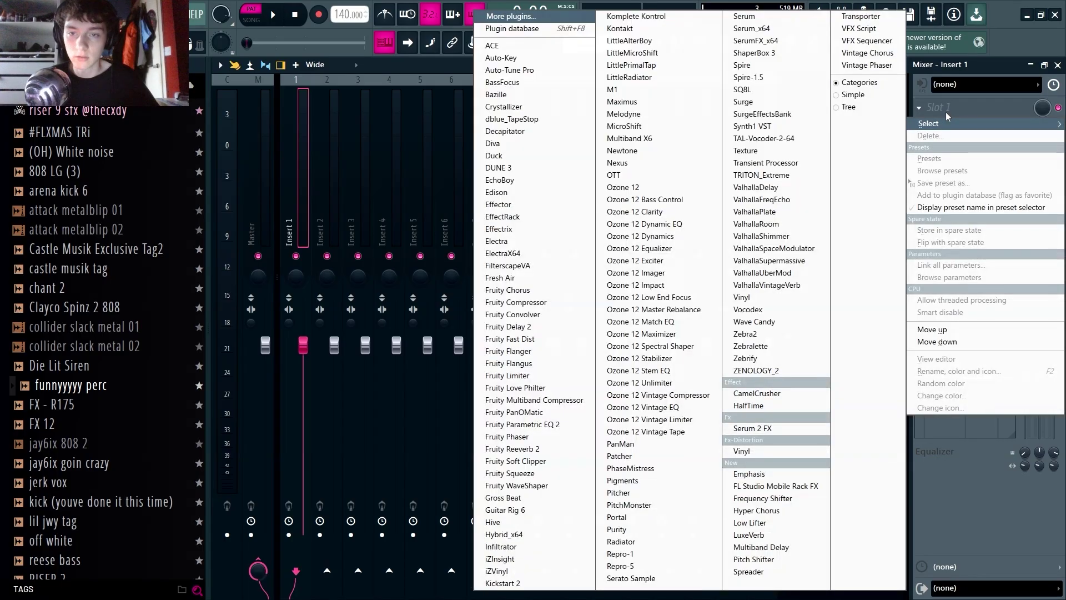
pyautogui.click(614, 176)
pyautogui.moveTo(398, 192); pyautogui.dragTo(454, 145)
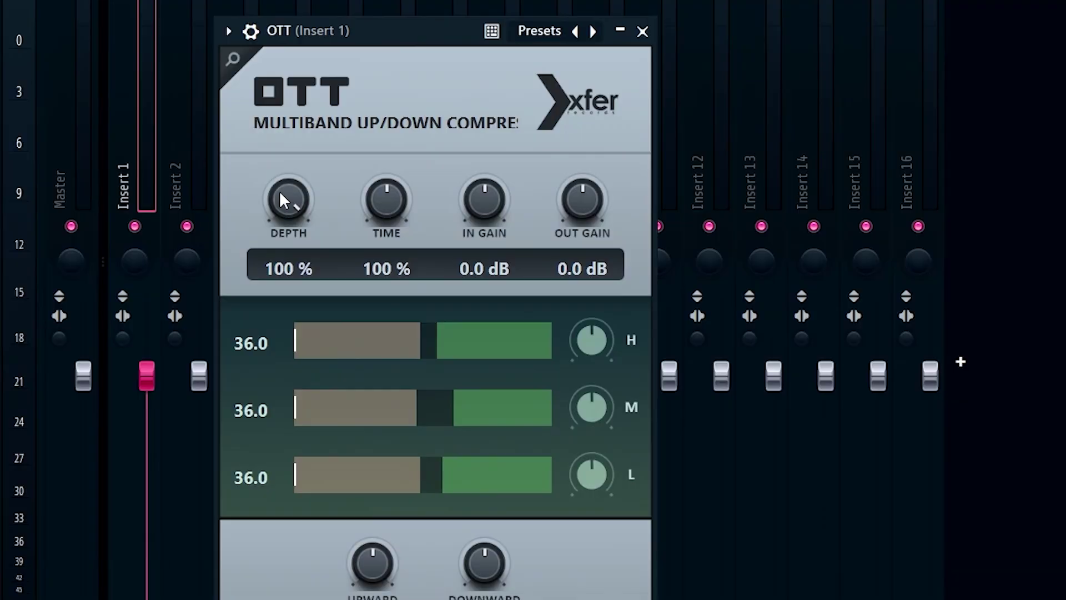
# Set OTT's depth to 25 % and rebalance its bands, turning the high band well down and the low band up.
pyautogui.moveTo(276, 302); pyautogui.dragTo(278, 310)
pyautogui.moveTo(285, 209); pyautogui.dragTo(289, 222)
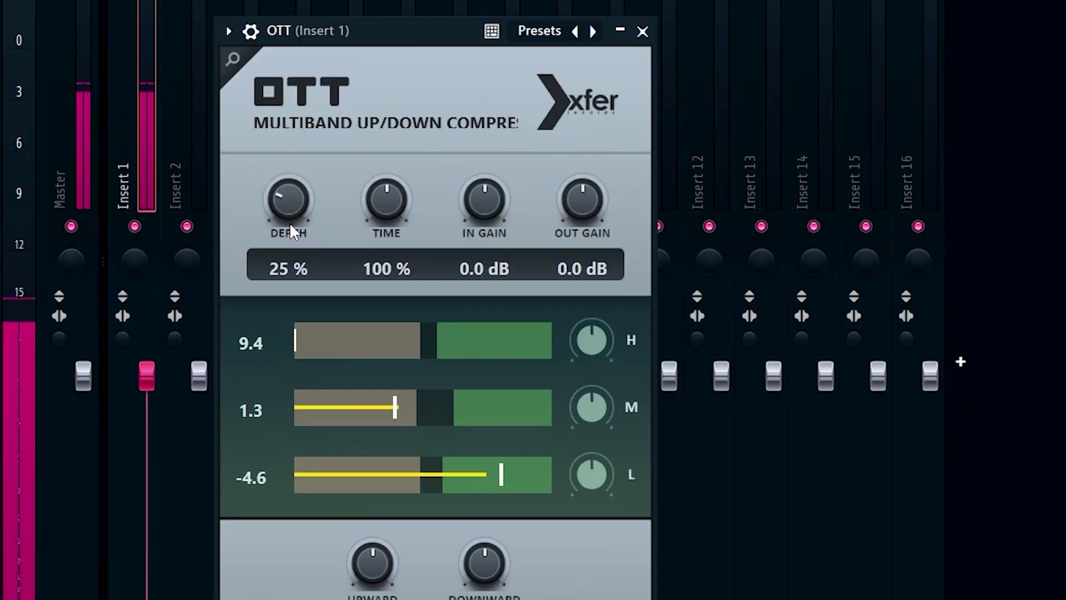
pyautogui.moveTo(592, 338); pyautogui.dragTo(595, 436)
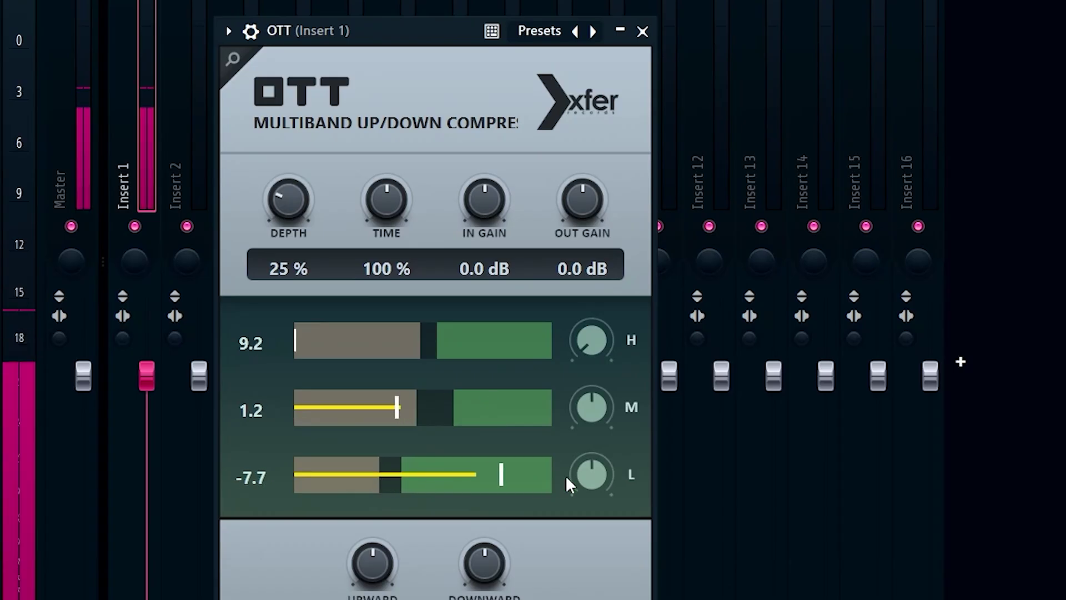
pyautogui.moveTo(584, 474); pyautogui.dragTo(587, 448)
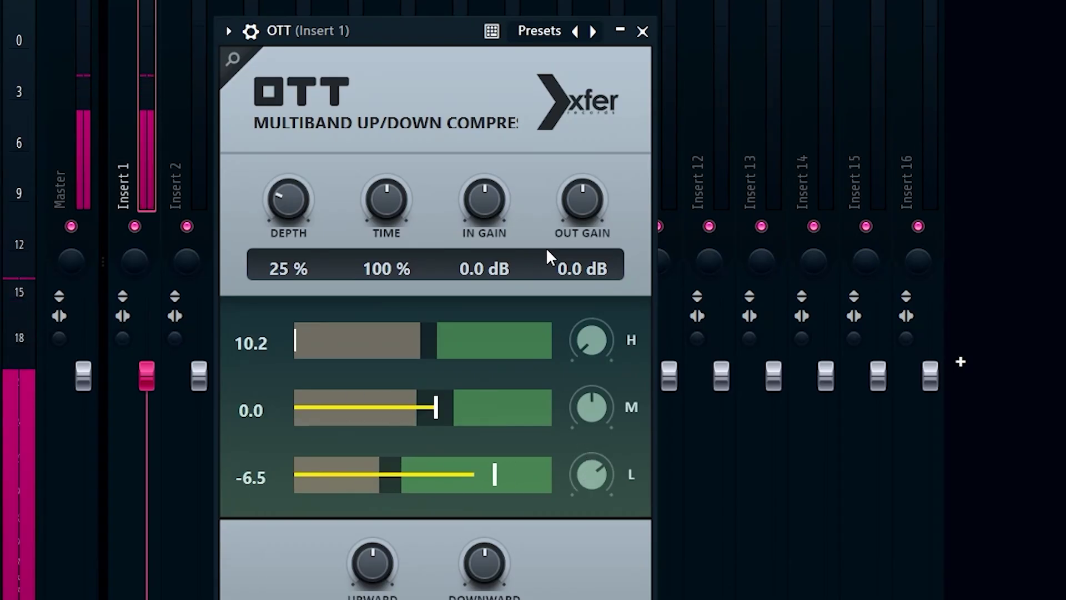
# Set OTT's input gain to 19.1 dB and output gain to -4.3 dB while auditioning, and close the plugin.
pyautogui.moveTo(492, 221); pyautogui.dragTo(562, 251)
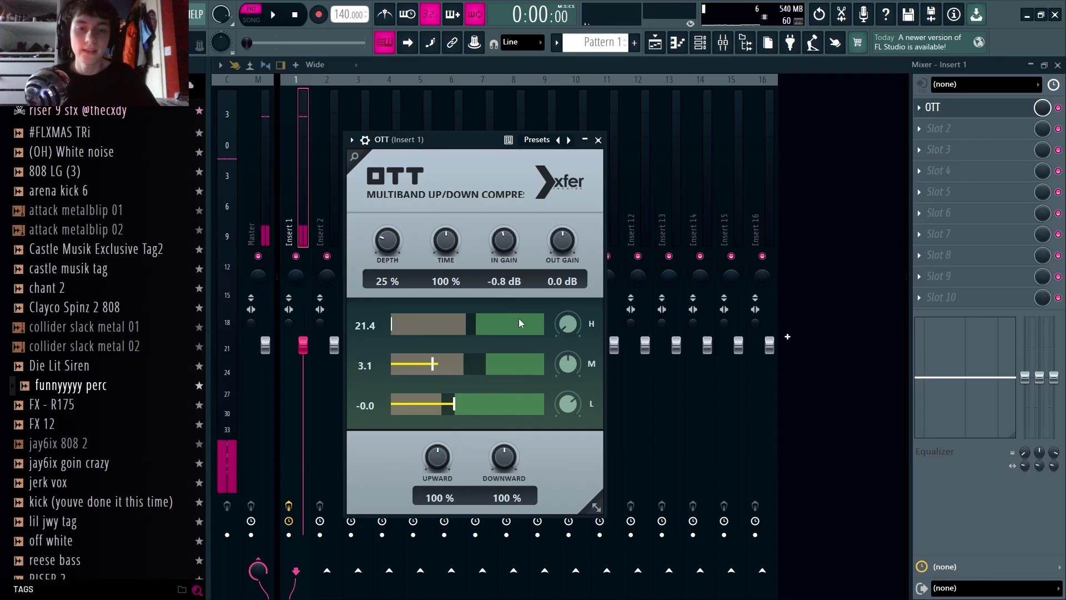
pyautogui.press('space')
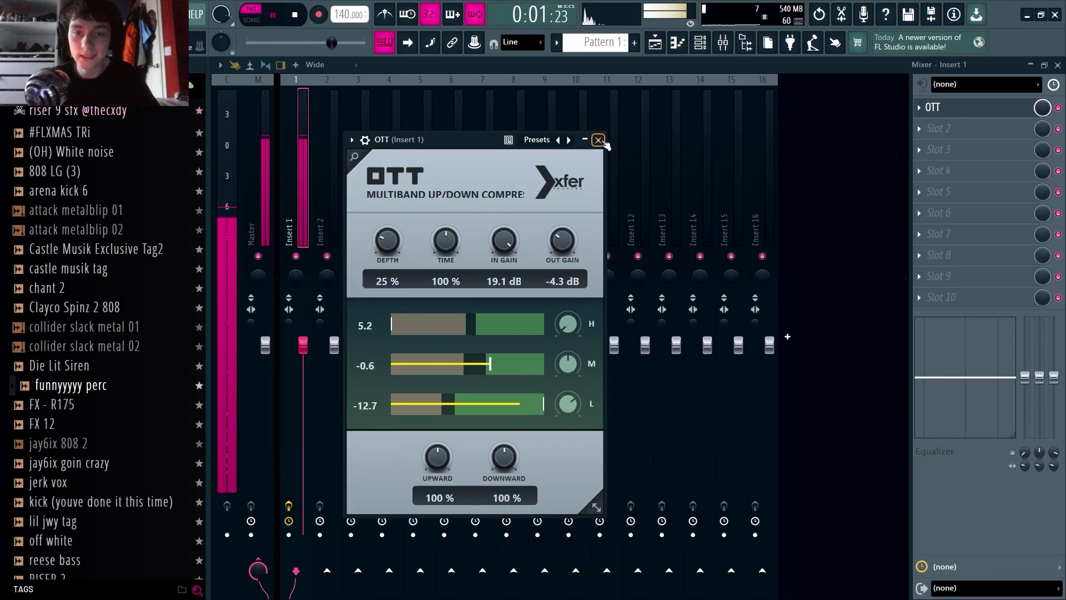
pyautogui.click(598, 139)
pyautogui.press('space')
# Load BassFocus into the second effect slot of Insert 1, raise its drive to about half and lower its split frequency to 77 Hz.
pyautogui.click(951, 131)
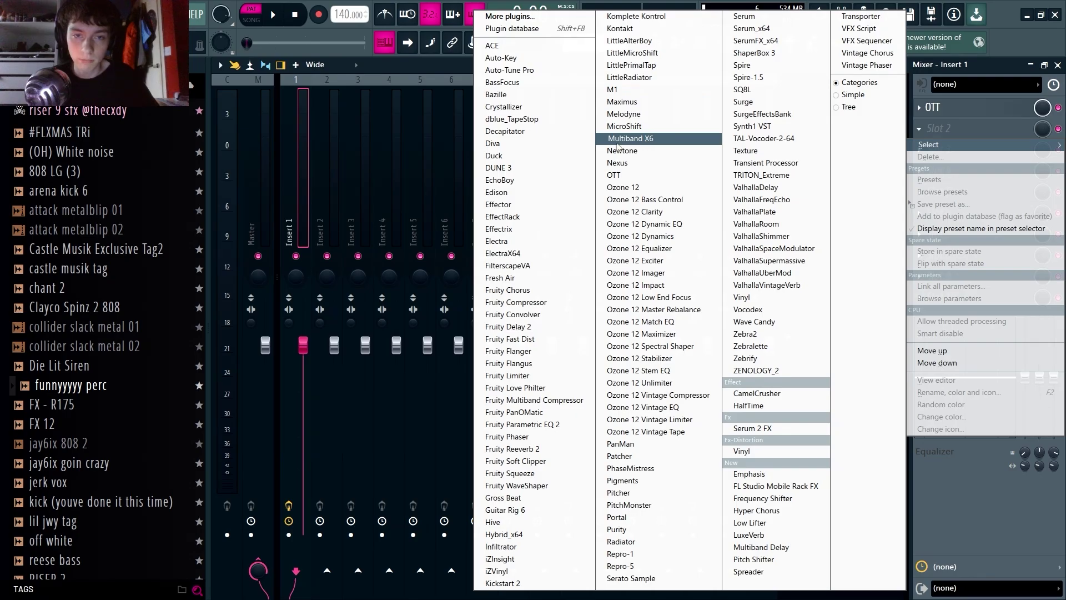
pyautogui.click(504, 84)
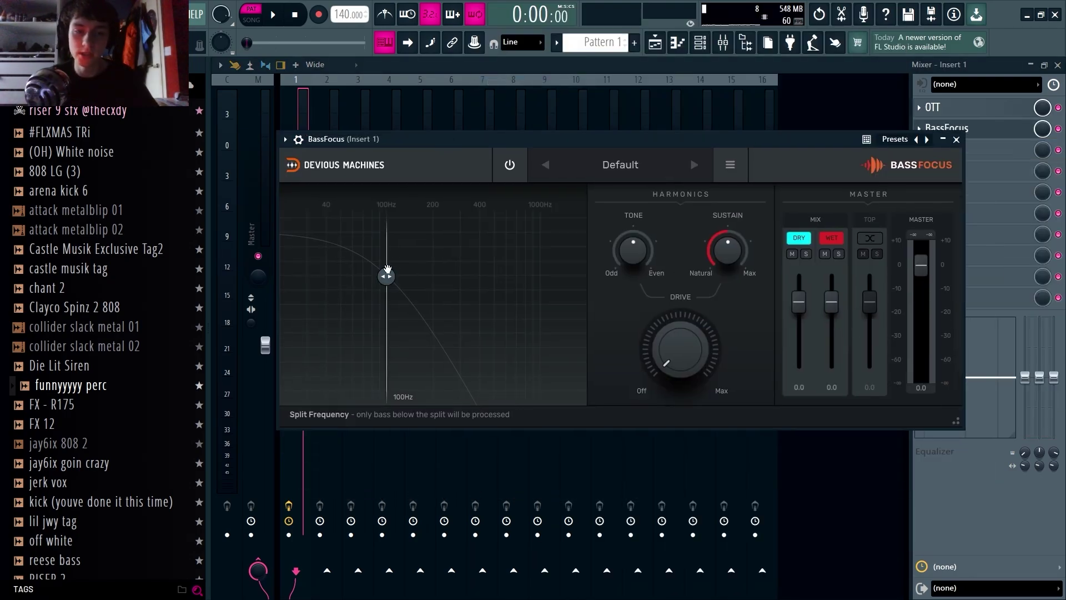
pyautogui.moveTo(385, 276); pyautogui.dragTo(369, 276)
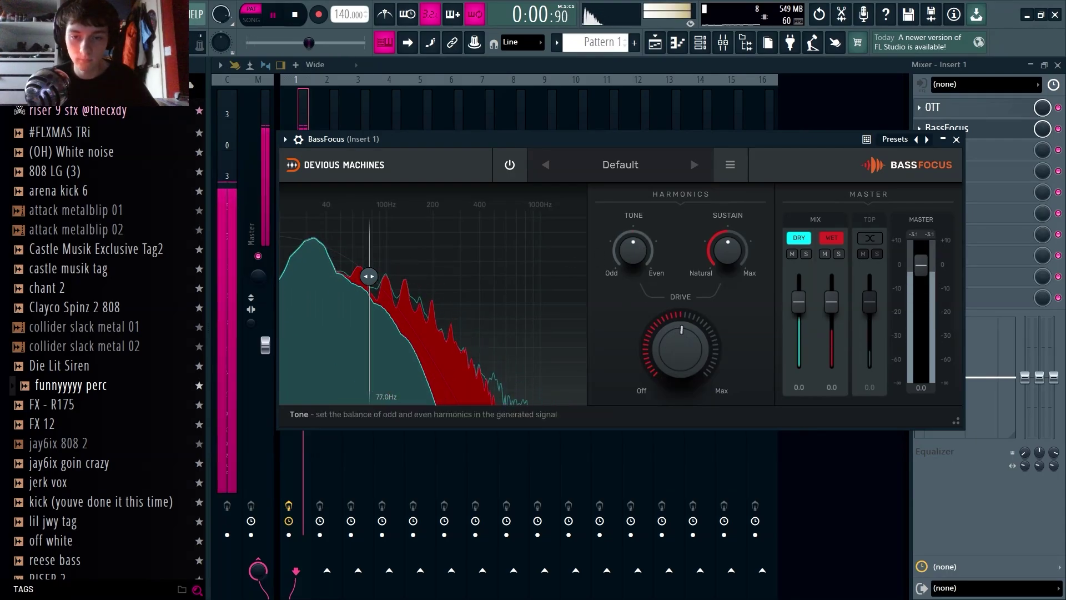
# Audition BassFocus's factory presets from 808 Warmer onward, keep Bass Thicker A, and close the plugin.
pyautogui.click(614, 173)
pyautogui.moveTo(577, 192)
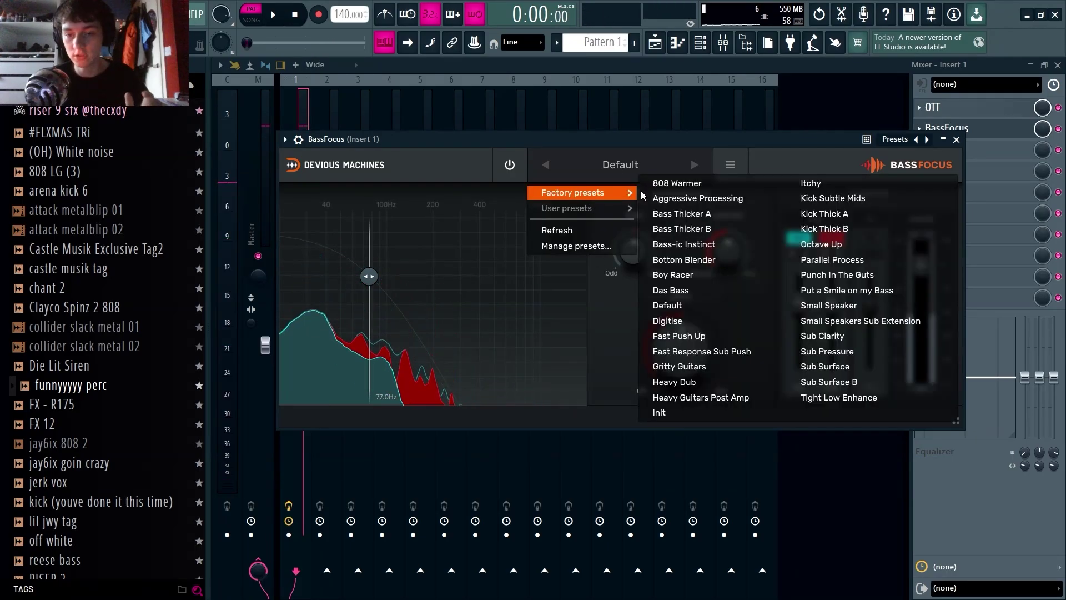
pyautogui.click(701, 185)
pyautogui.press('space')
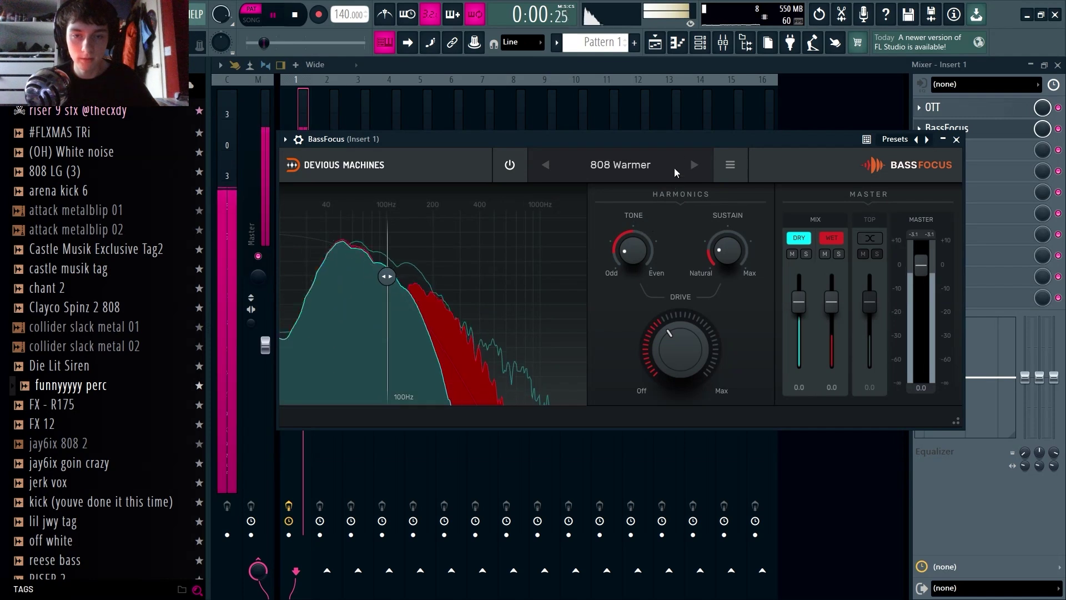
pyautogui.click(698, 163)
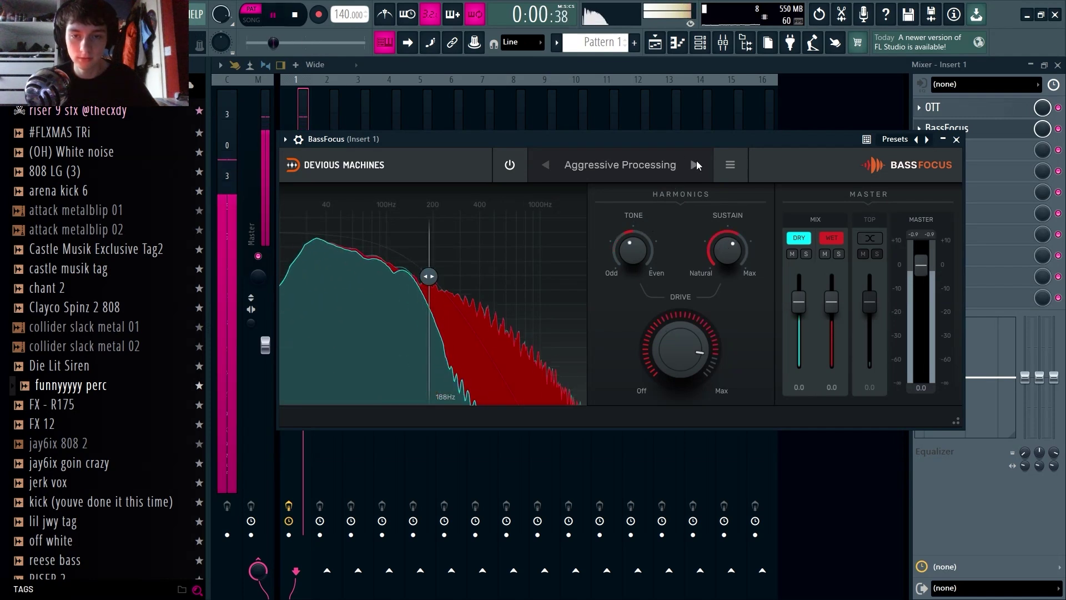
pyautogui.click(695, 161)
pyautogui.press('space')
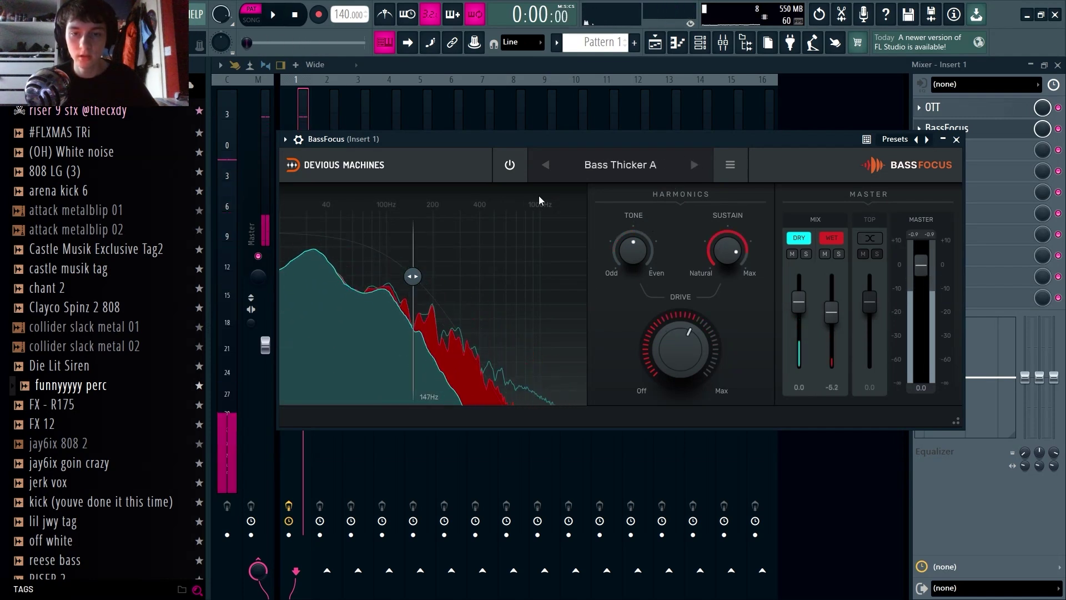
pyautogui.click(955, 139)
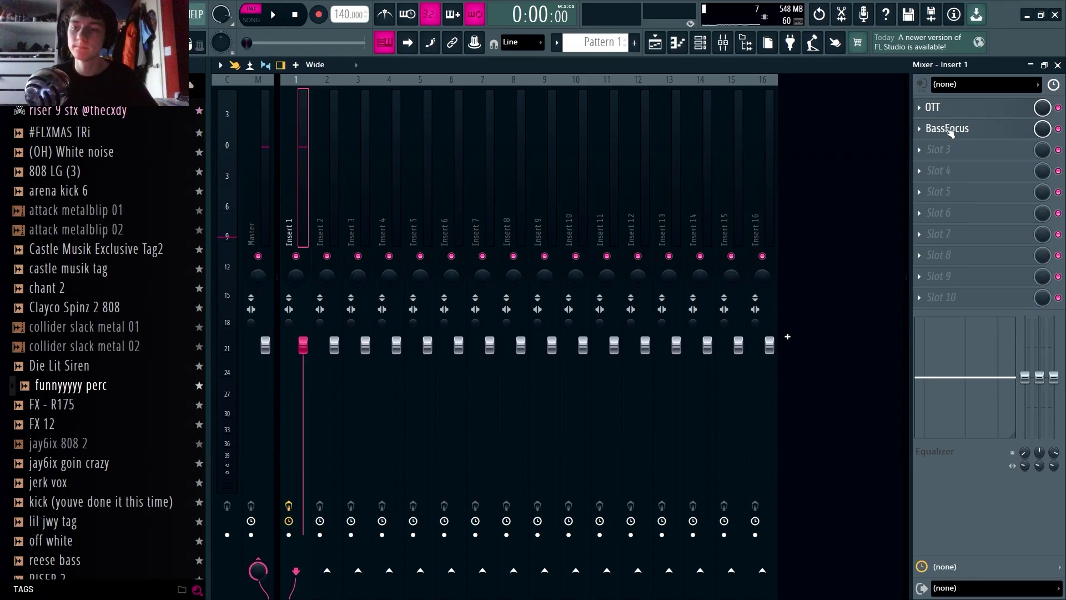
# Reorder the effects on Insert 1 so BassFocus is in slot 1 and OTT in slot 10, and start playback.
pyautogui.moveTo(949, 128); pyautogui.dragTo(949, 238)
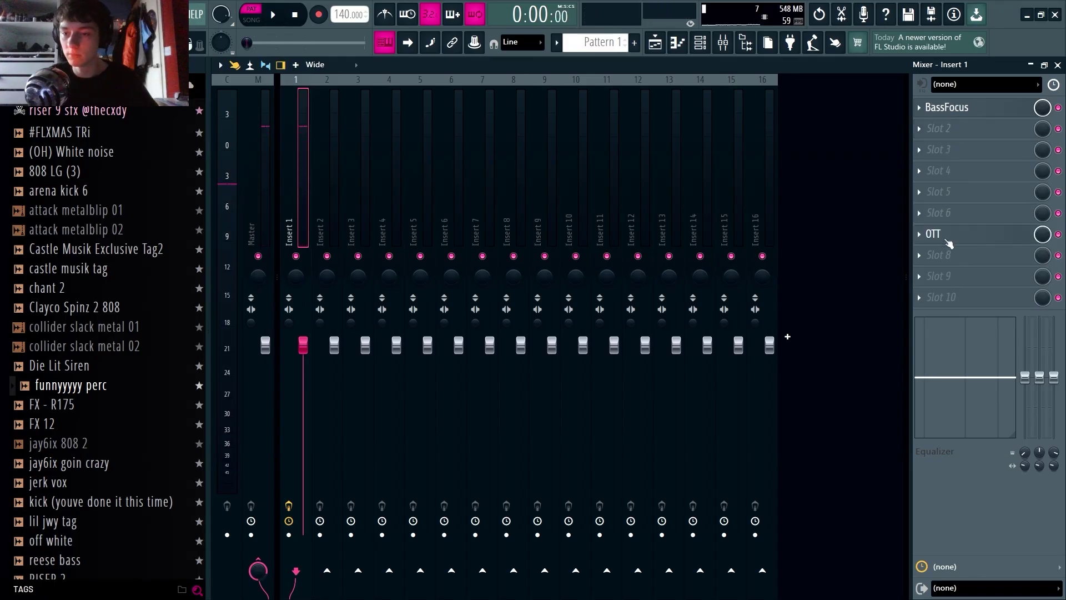
pyautogui.moveTo(947, 300); pyautogui.dragTo(948, 298)
pyautogui.press('space')
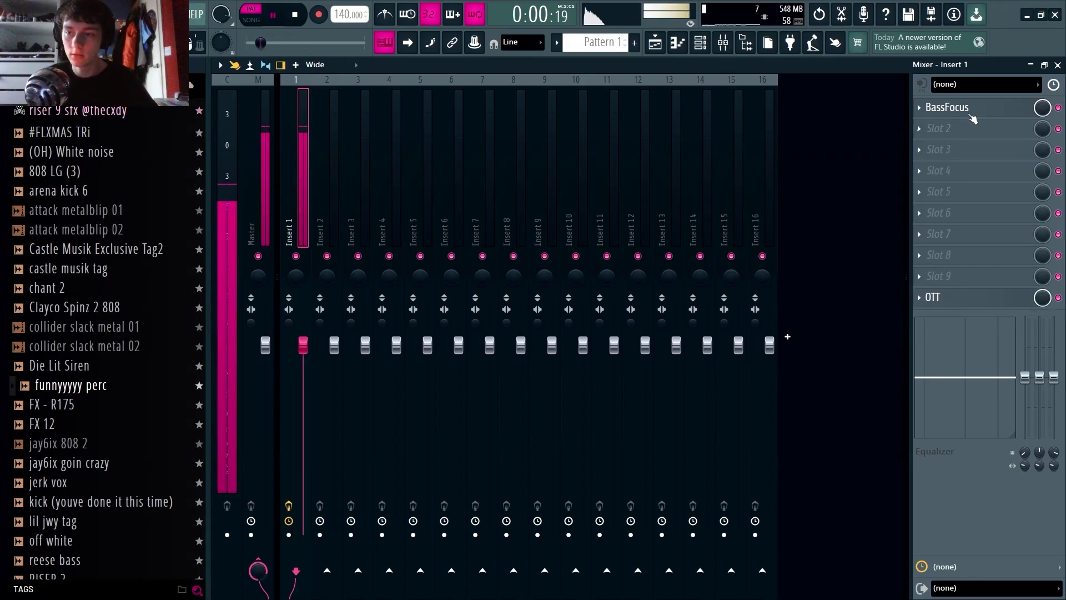
# Load Fresh Air into slot 2, set Mid Air to 62 and High Air to 51, and close the plugin.
pyautogui.click(950, 132)
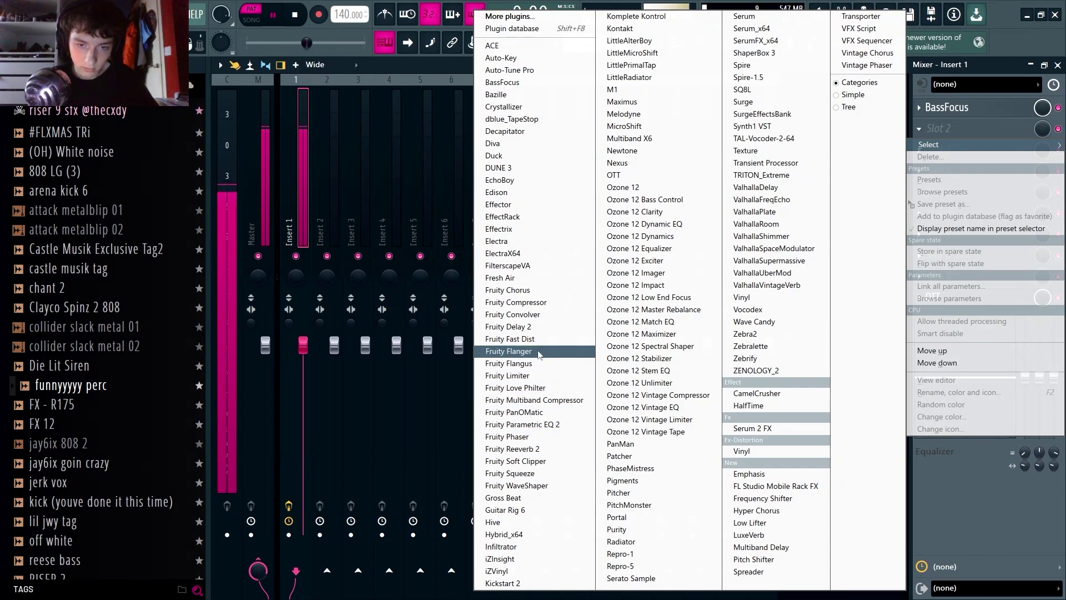
pyautogui.click(524, 276)
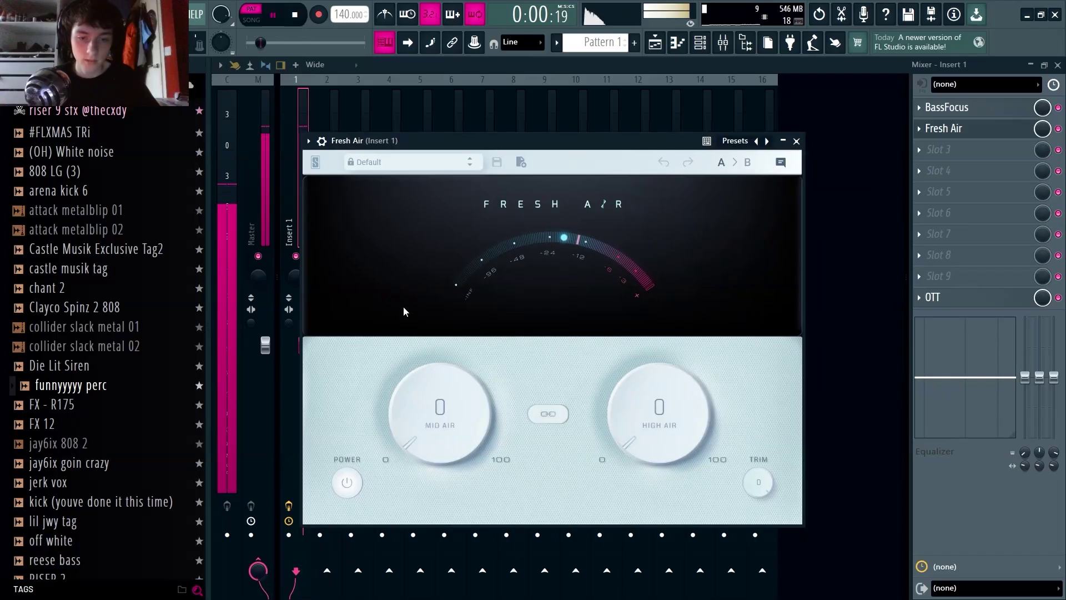
pyautogui.moveTo(442, 383); pyautogui.dragTo(446, 343)
pyautogui.moveTo(673, 437); pyautogui.dragTo(695, 311)
pyautogui.moveTo(458, 424); pyautogui.dragTo(477, 363)
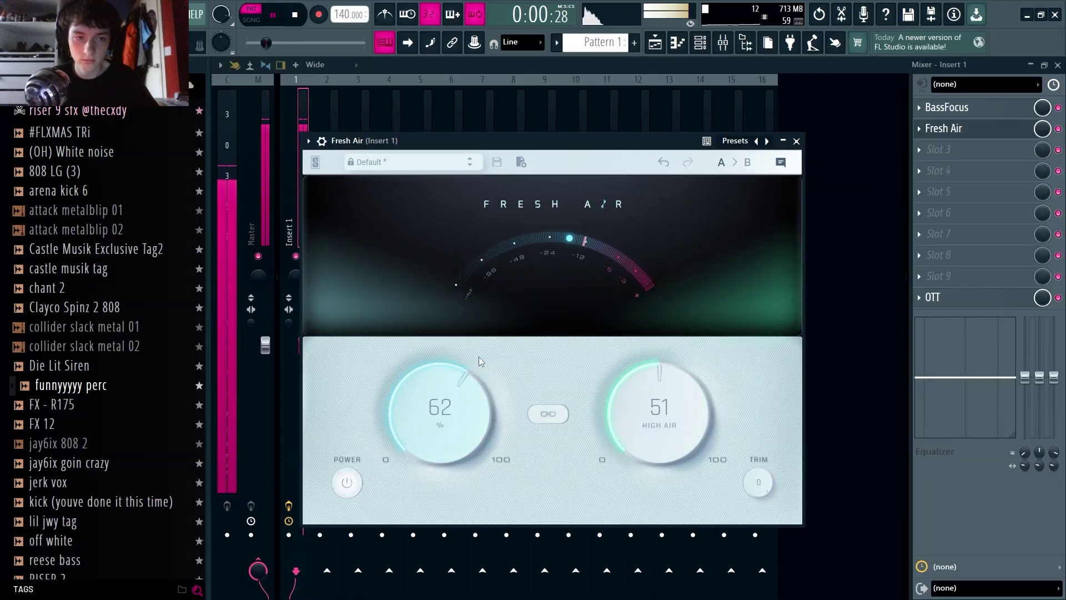
pyautogui.click(797, 141)
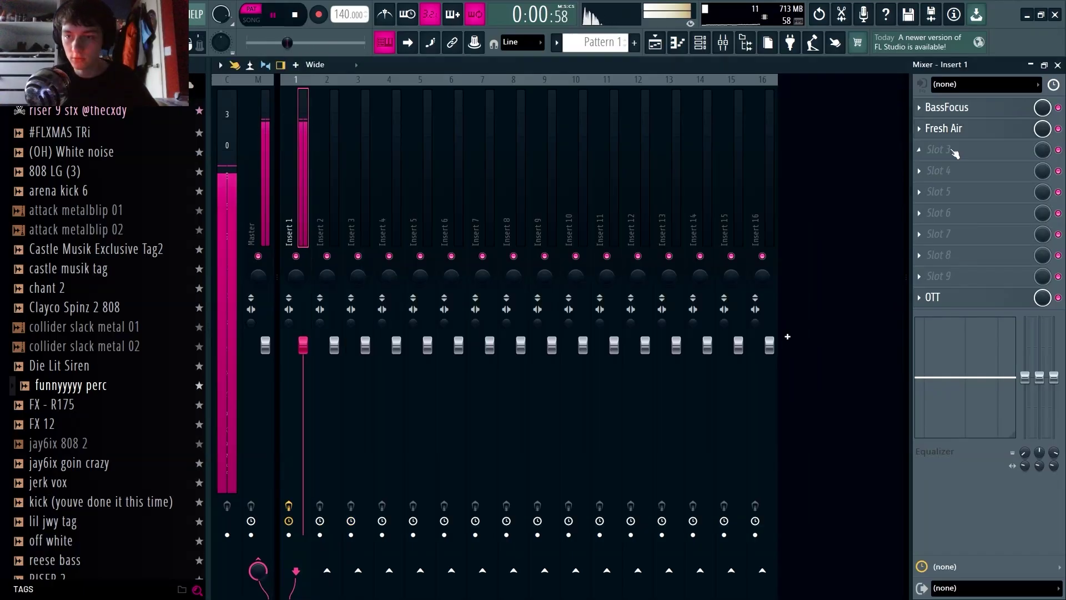
# Load Ozone 12 Imager into slot 3 and split its spectrum into two bands at 246 Hz.
pyautogui.click(951, 152)
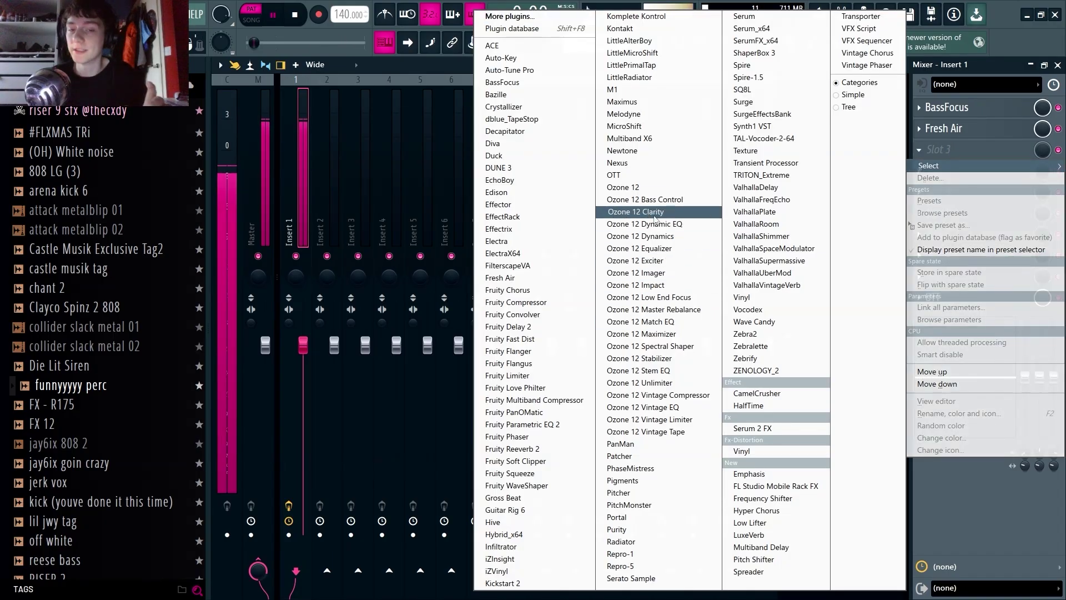
pyautogui.click(647, 272)
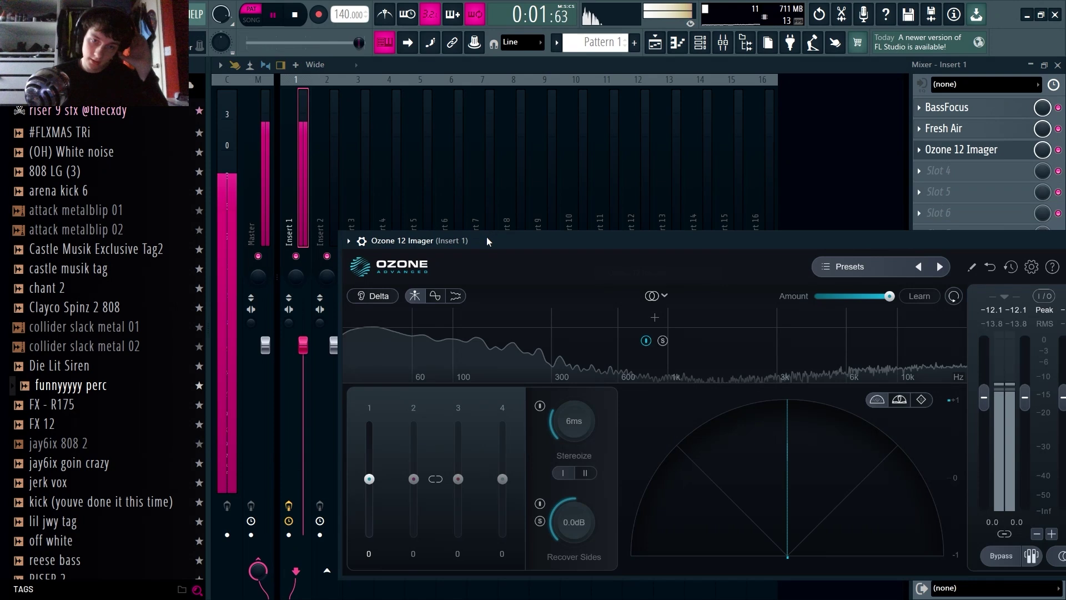
pyautogui.moveTo(486, 237); pyautogui.dragTo(472, 135)
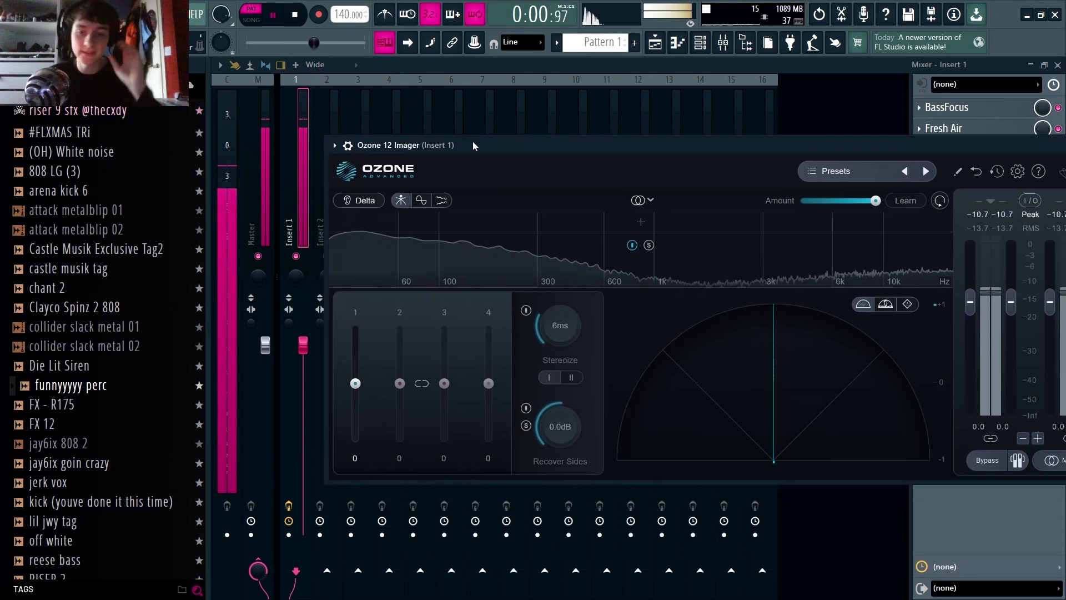
pyautogui.click(637, 223)
pyautogui.moveTo(636, 223); pyautogui.dragTo(519, 219)
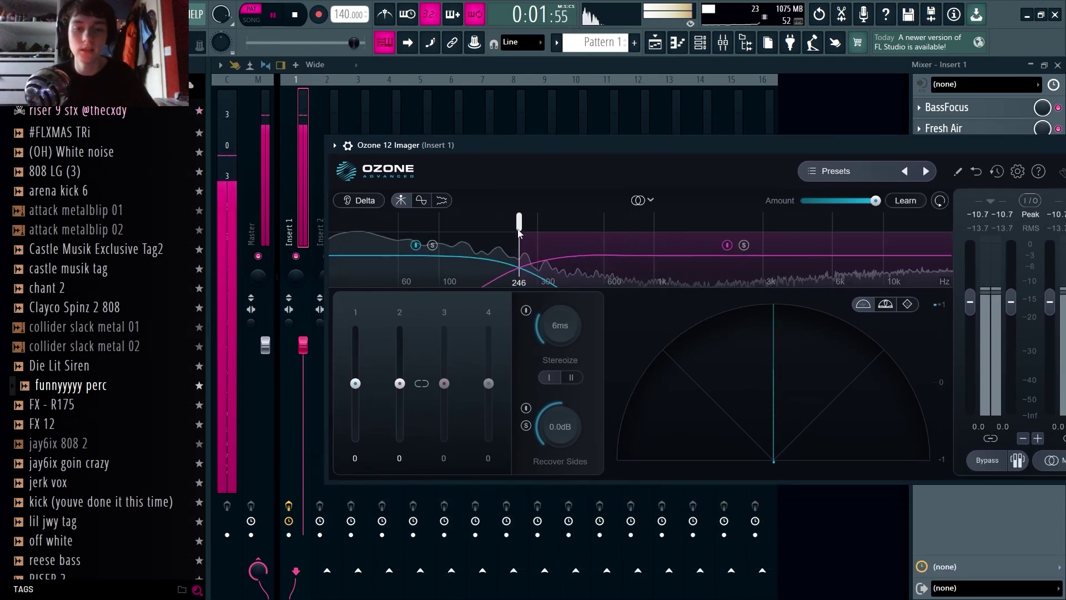
# Set the Imager's low band width to -100, lower the crossover frequency, slightly widen band 2, and close the plugin.
pyautogui.moveTo(355, 383); pyautogui.dragTo(371, 476)
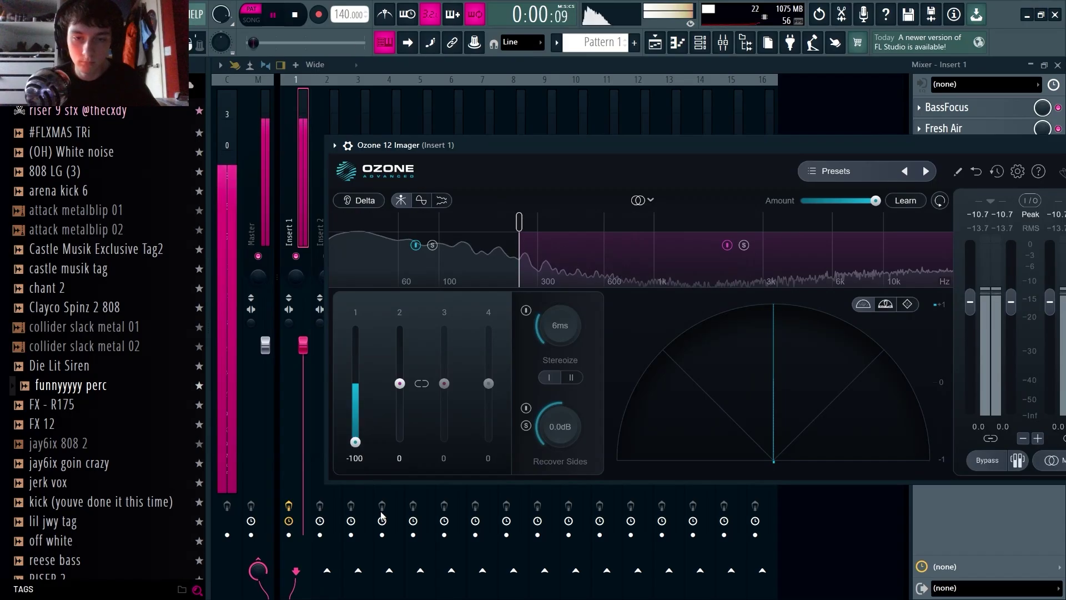
pyautogui.moveTo(519, 222); pyautogui.dragTo(439, 225)
pyautogui.moveTo(399, 383); pyautogui.dragTo(401, 377)
pyautogui.moveTo(439, 222); pyautogui.dragTo(464, 231)
pyautogui.moveTo(1017, 145); pyautogui.dragTo(924, 156)
pyautogui.click(1015, 156)
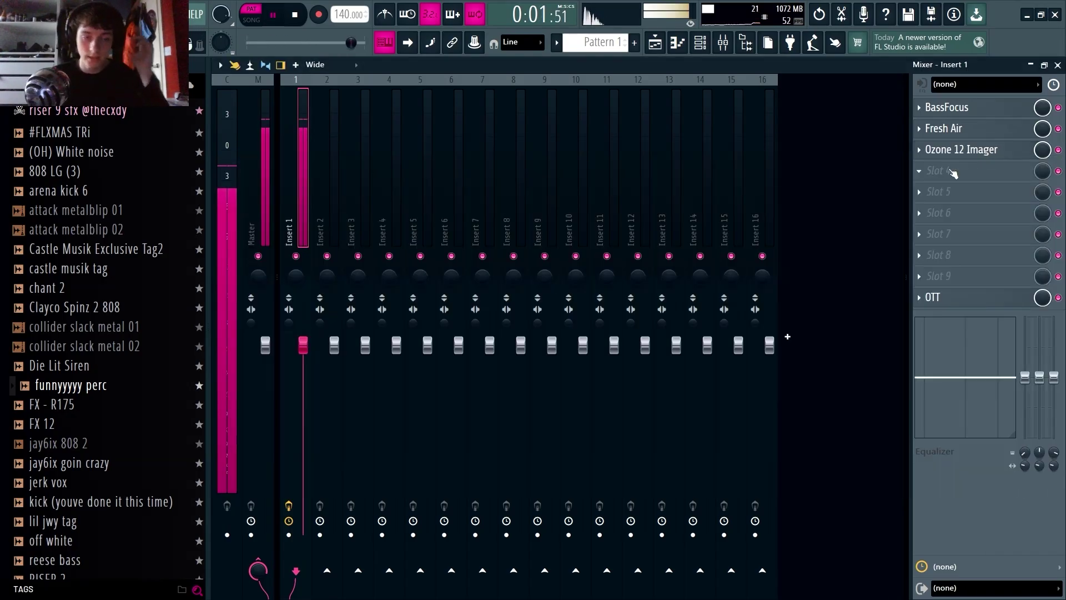
# Load Decapitator into slot 4, move it up to slot 2 directly after BassFocus, and close the plugin.
pyautogui.click(952, 172)
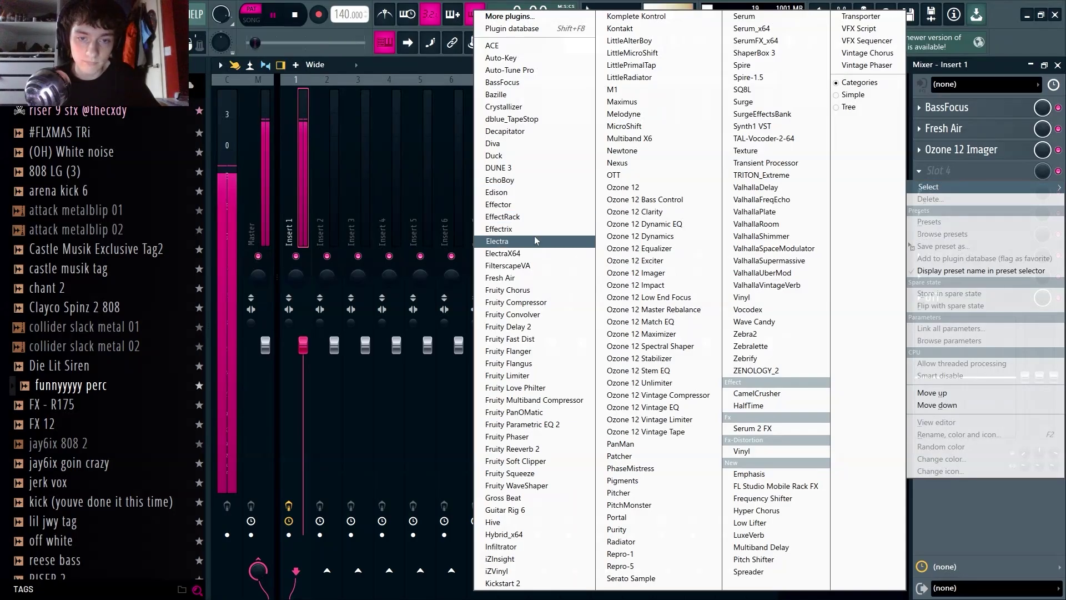
pyautogui.click(520, 132)
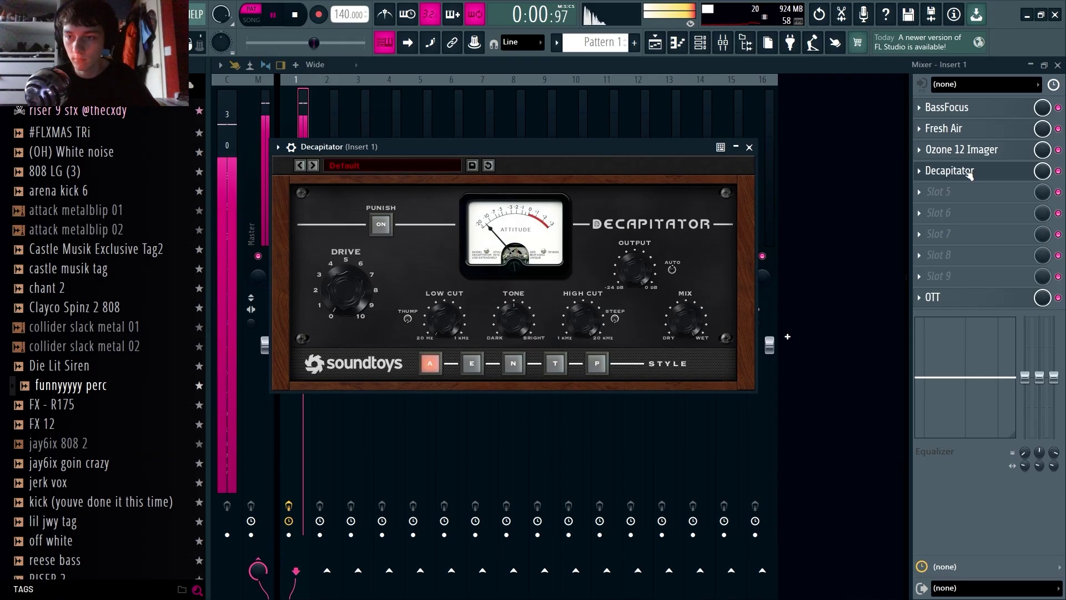
pyautogui.moveTo(968, 174); pyautogui.dragTo(954, 129)
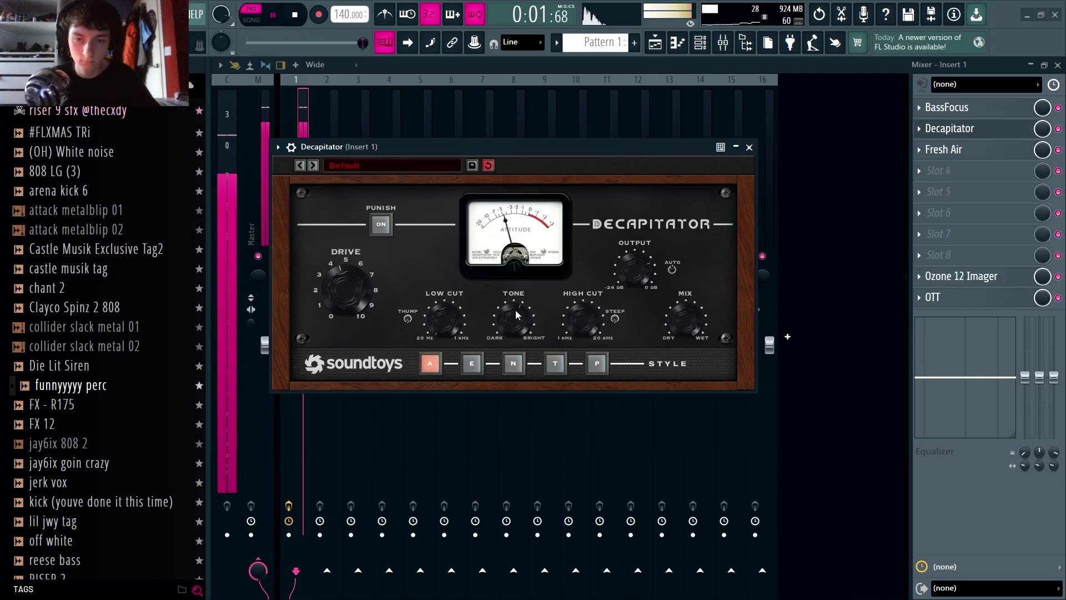
pyautogui.click(749, 147)
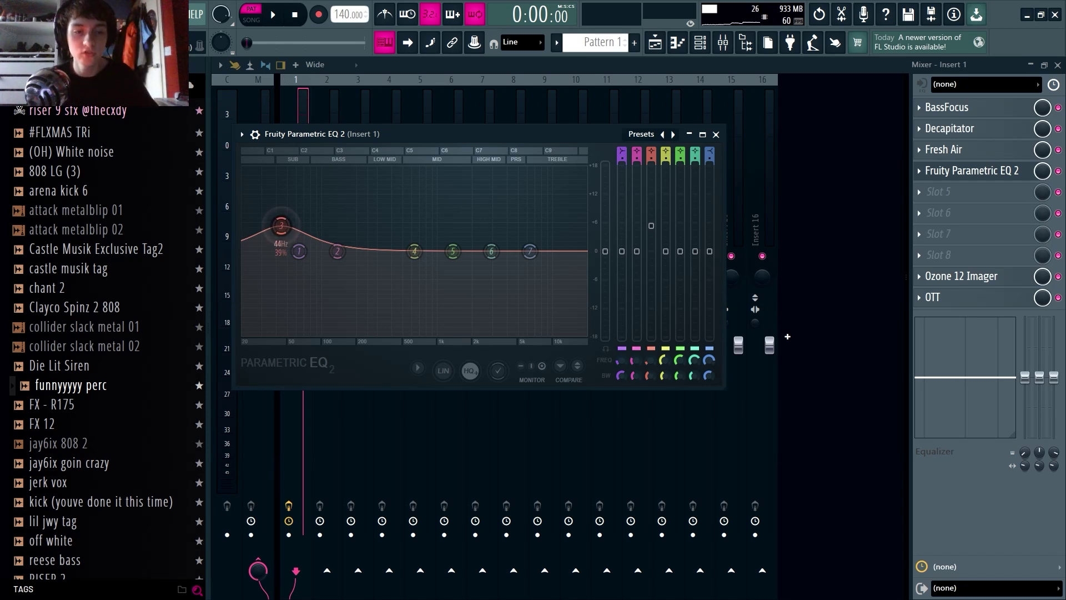
# In Fruity Parametric EQ 2, soften band 3's low boost, dip band 2 in the bass range and pull bands 5 to 7 down.
pyautogui.moveTo(280, 224); pyautogui.dragTo(273, 233)
pyautogui.press('space')
pyautogui.moveTo(337, 251); pyautogui.dragTo(334, 270)
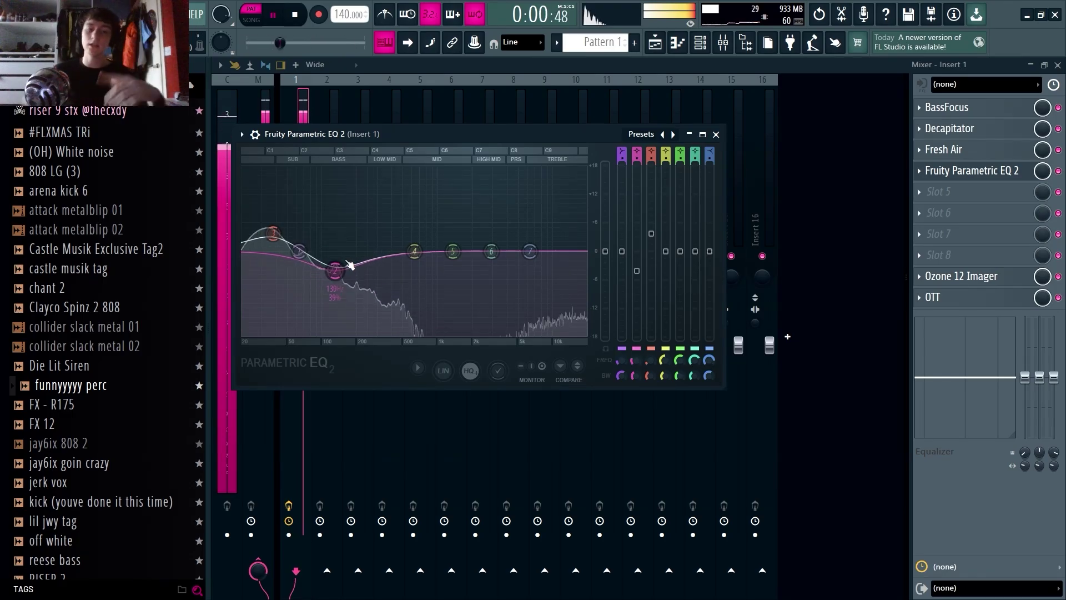
pyautogui.moveTo(452, 251); pyautogui.dragTo(443, 298)
pyautogui.moveTo(491, 251); pyautogui.dragTo(491, 295)
pyautogui.moveTo(521, 263); pyautogui.dragTo(508, 329)
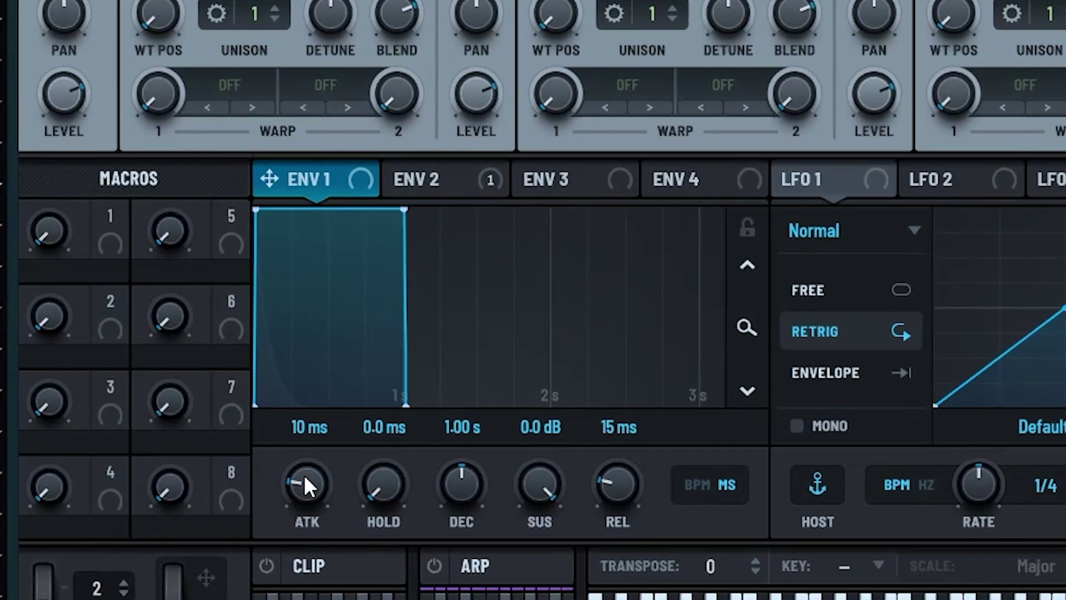
# Set the attack of Serum 2's Env 1 to 152 ms and audition the sound.
pyautogui.moveTo(320, 499); pyautogui.dragTo(325, 466)
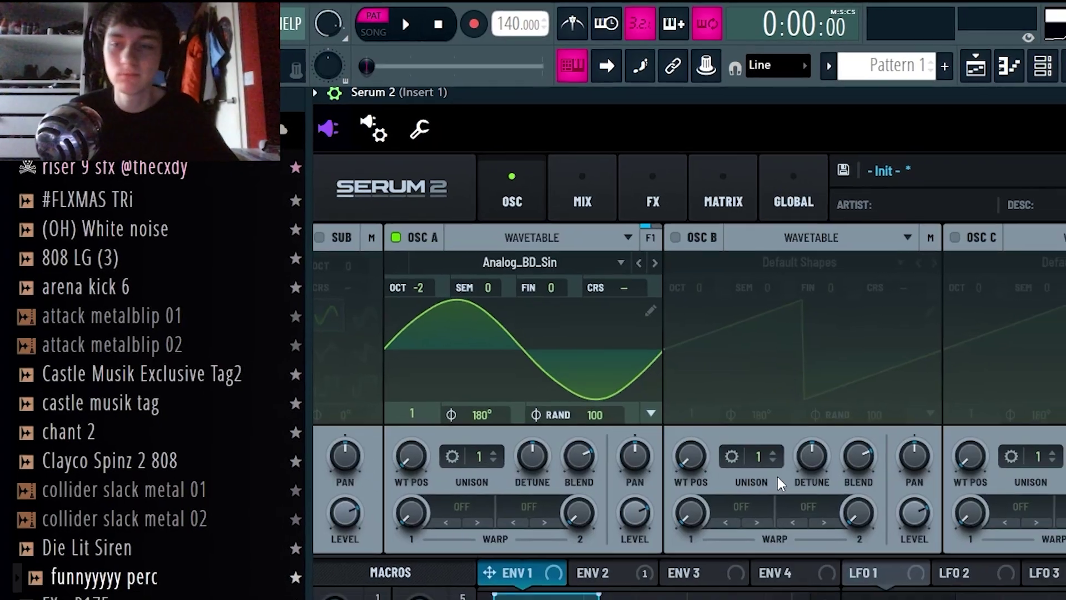
pyautogui.press('space')
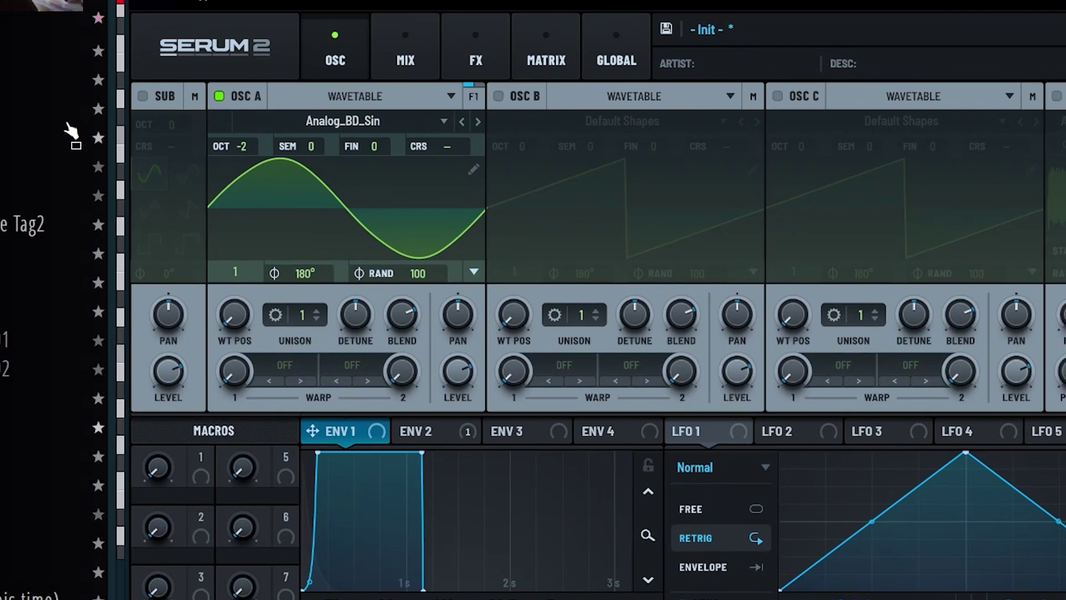
# Replace Osc A's wavetable with Belladonna from the digital S2 Tables, and step forward to Bitspeek 2 Seperate.
pyautogui.click(334, 121)
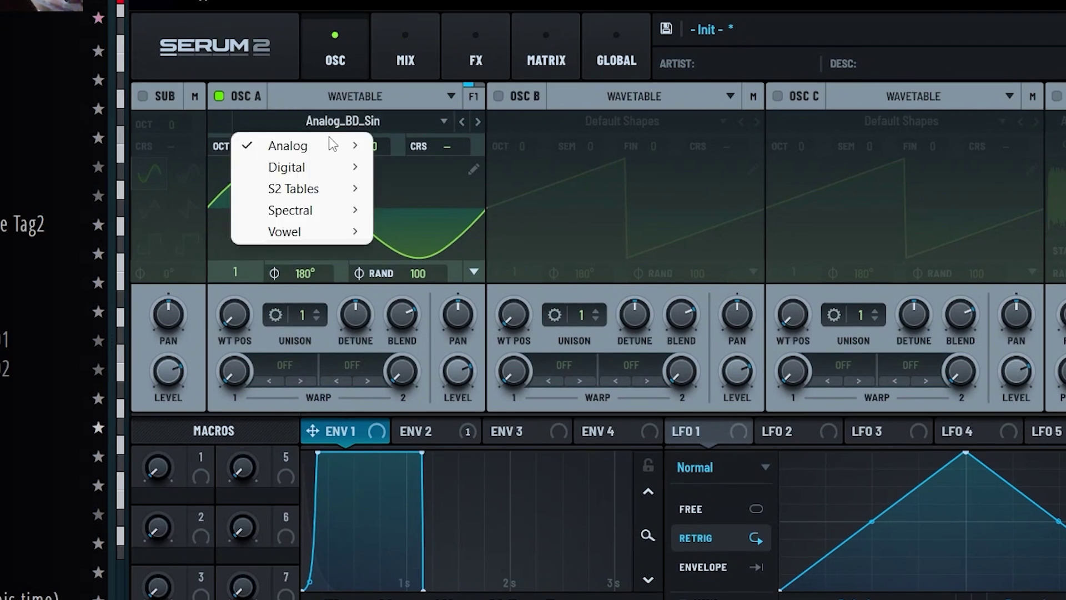
pyautogui.moveTo(342, 147)
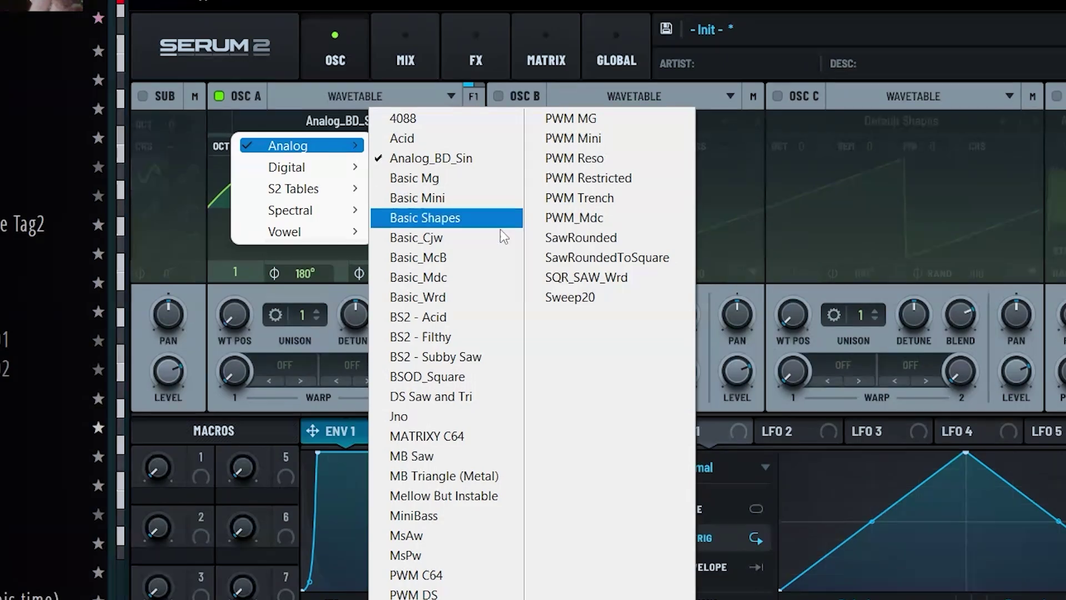
pyautogui.moveTo(311, 197)
pyautogui.moveTo(448, 216)
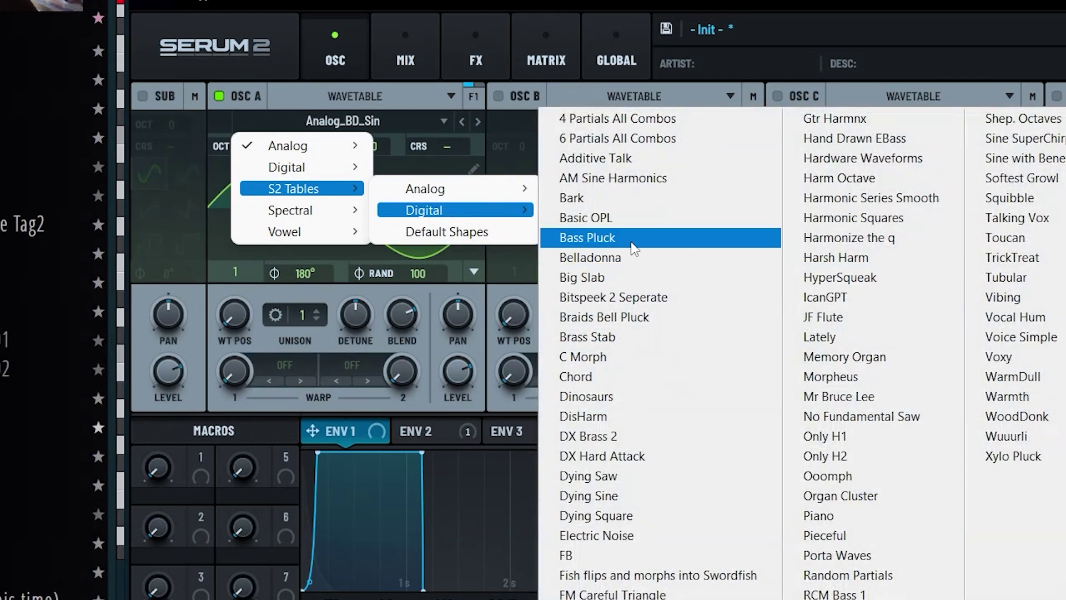
pyautogui.click(633, 257)
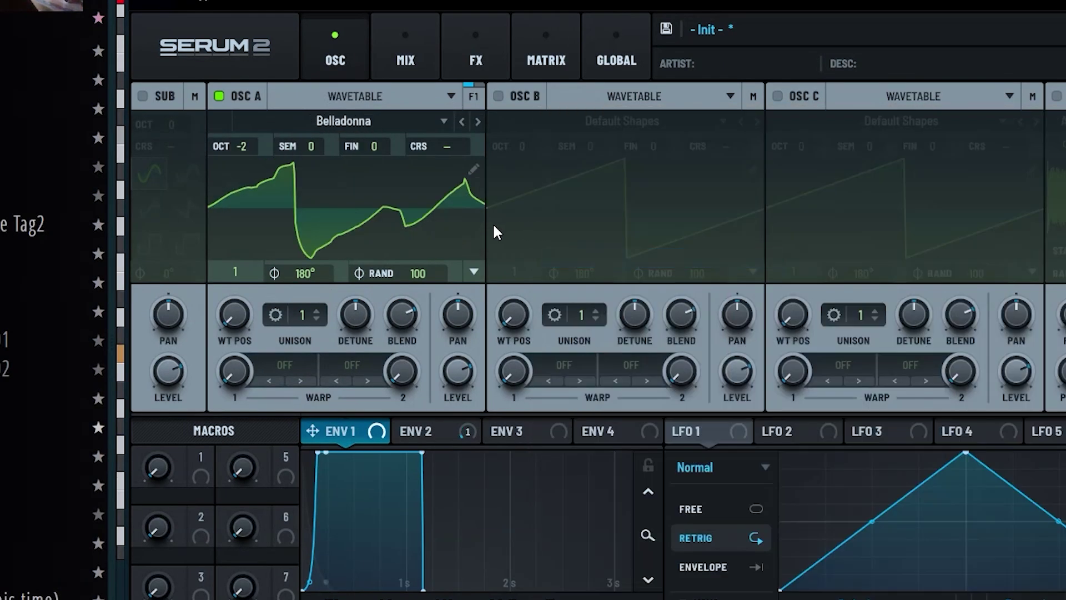
pyautogui.click(478, 122)
pyautogui.click(477, 122)
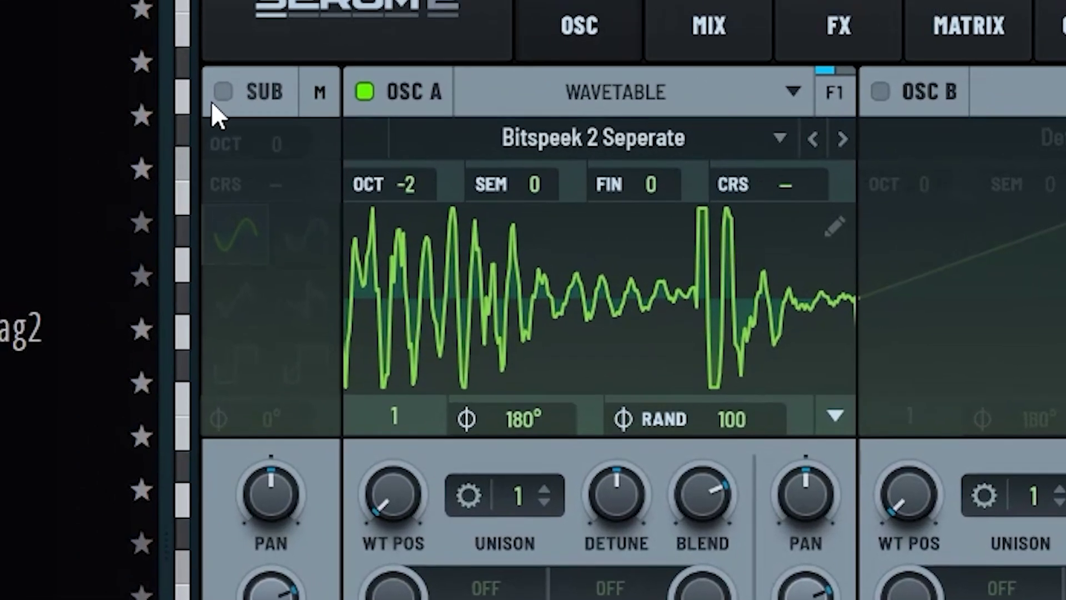
# Enable the sub oscillator, and set its octave to -2 and Osc A's octave to -3.
pyautogui.click(222, 92)
pyautogui.moveTo(280, 154); pyautogui.dragTo(285, 193)
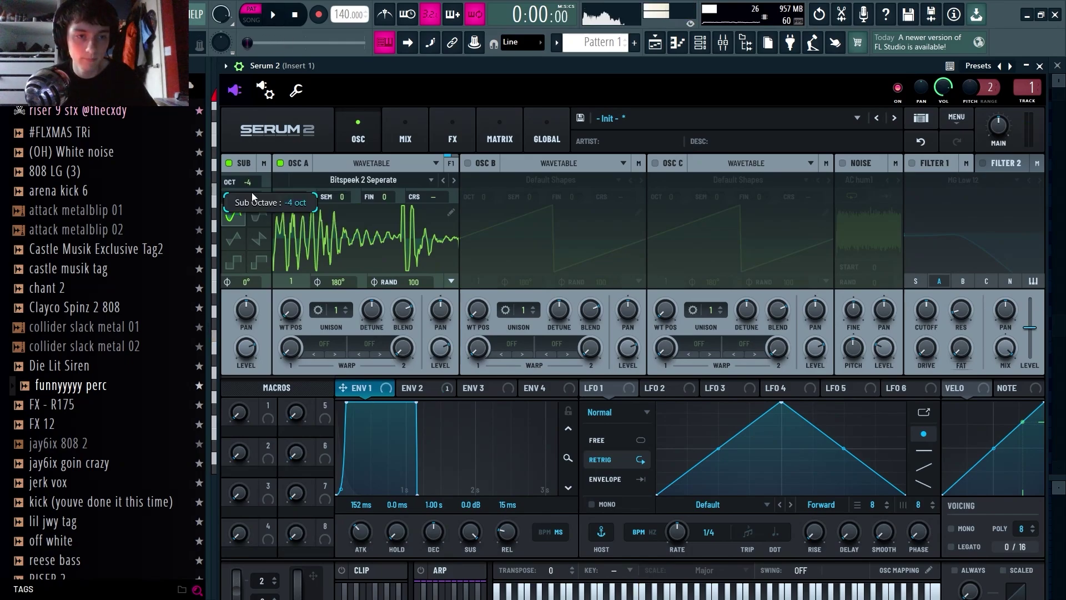
pyautogui.scroll(-1, 334, 220)
pyautogui.scroll(1, 248, 182)
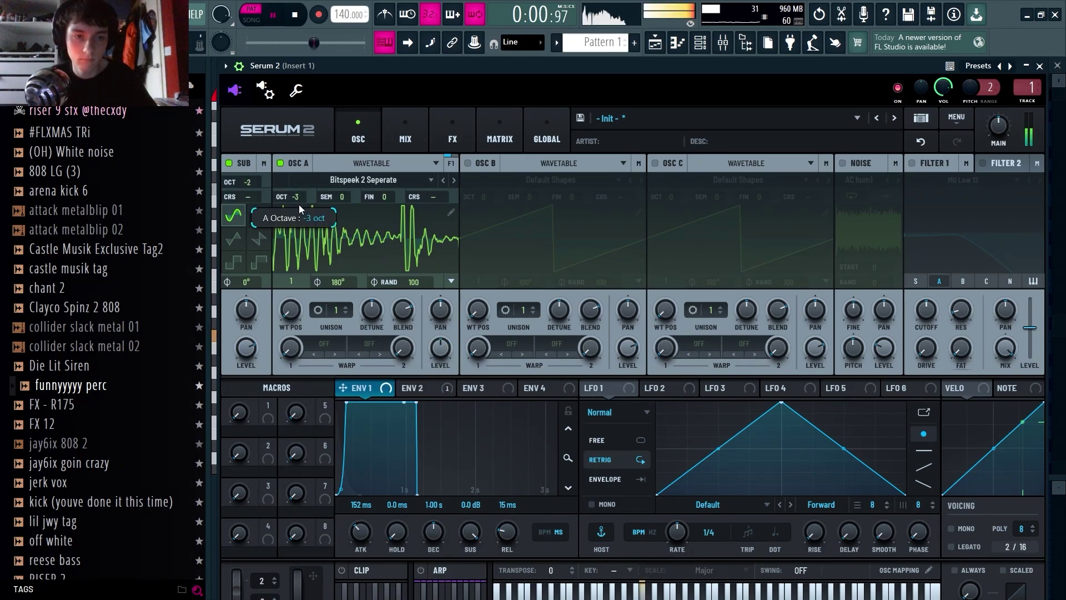
# Set Osc A's octave to -2 and Env 1's attack to 0 ms, and audition the sound.
pyautogui.press('space')
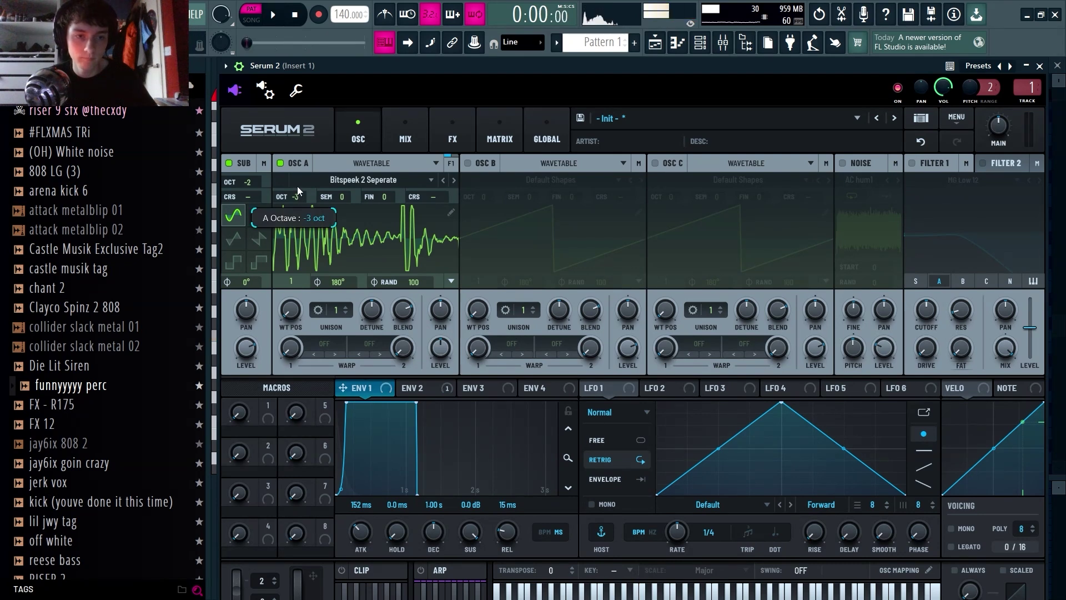
pyautogui.scroll(1, 298, 186)
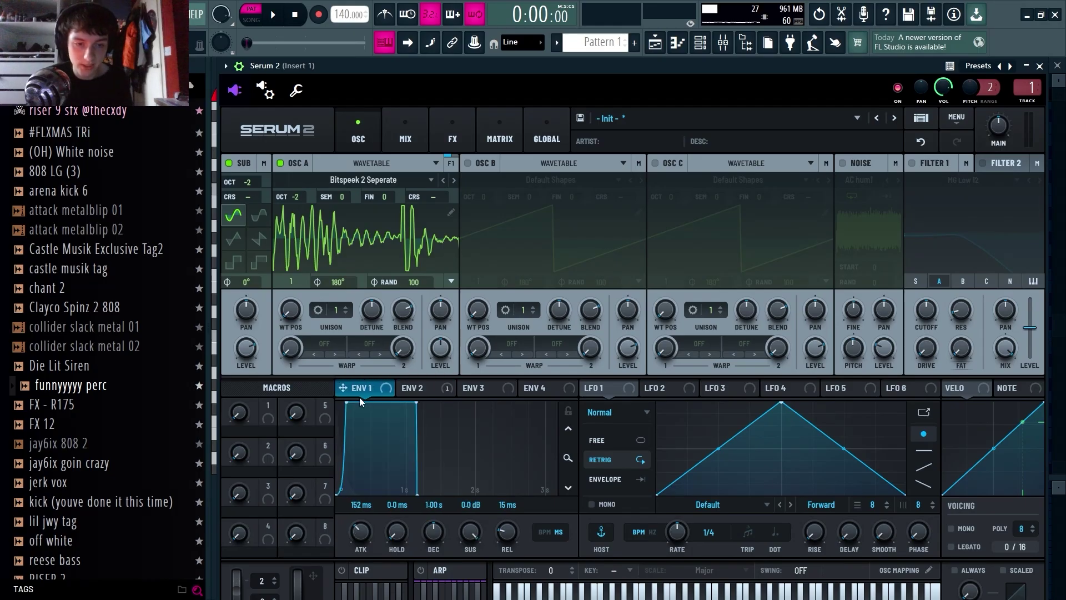
pyautogui.moveTo(369, 516); pyautogui.dragTo(367, 558)
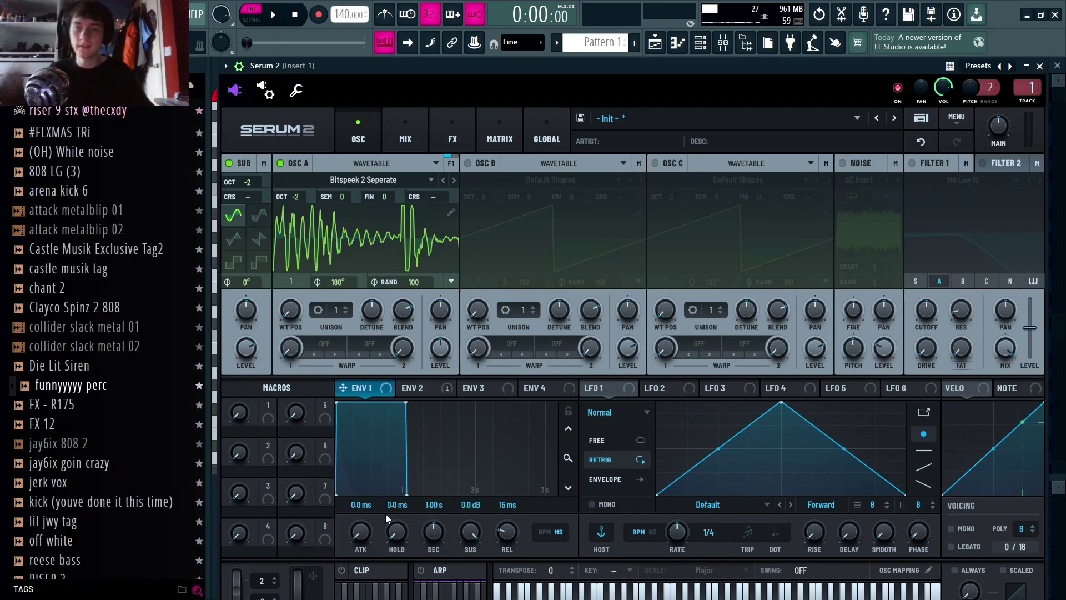
pyautogui.press('space')
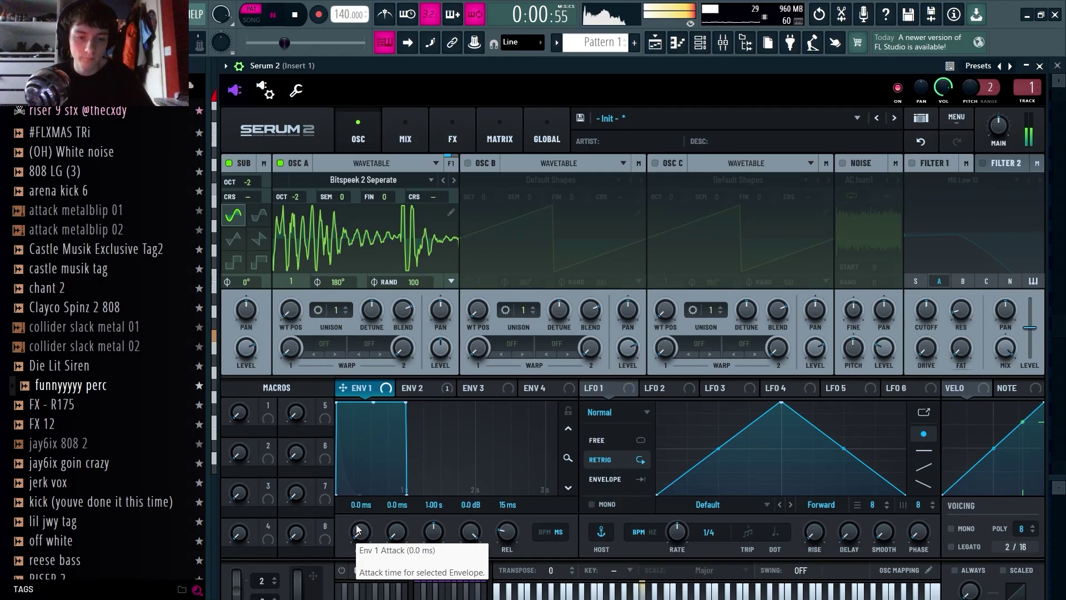
# Set the attack of Env 1 to 205 ms and play the pattern to hear it.
pyautogui.press('space')
pyautogui.moveTo(360, 488); pyautogui.dragTo(360, 474)
pyautogui.press('space')
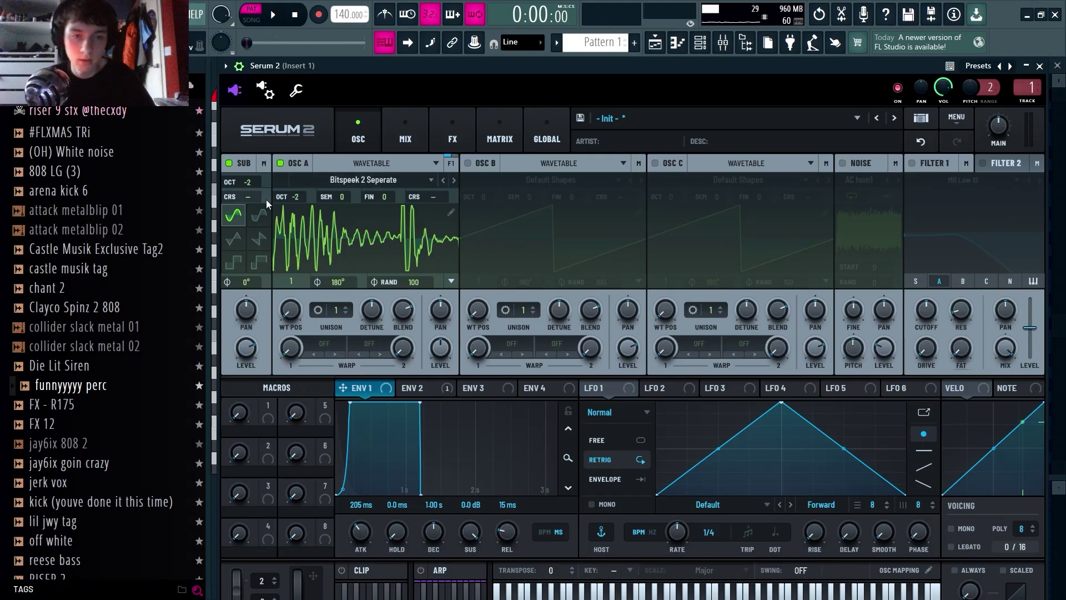
# Step Osc A's wavetable forward through Braids Bell Pluck, C Morph and Chord to Dinosaurs, auditioning along the way.
pyautogui.click(454, 180)
pyautogui.press('space')
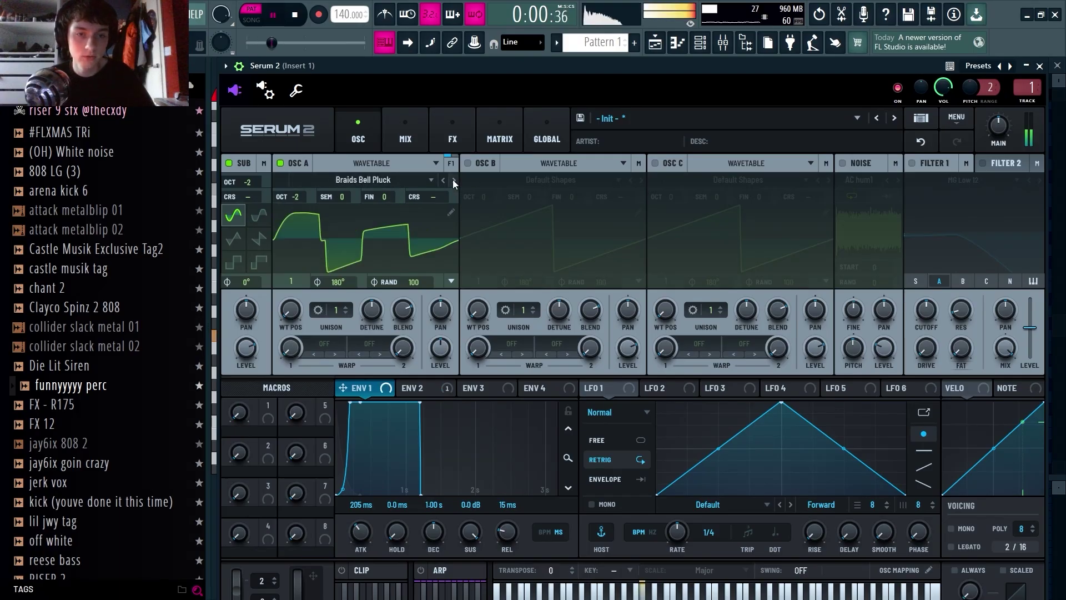
pyautogui.click(453, 179)
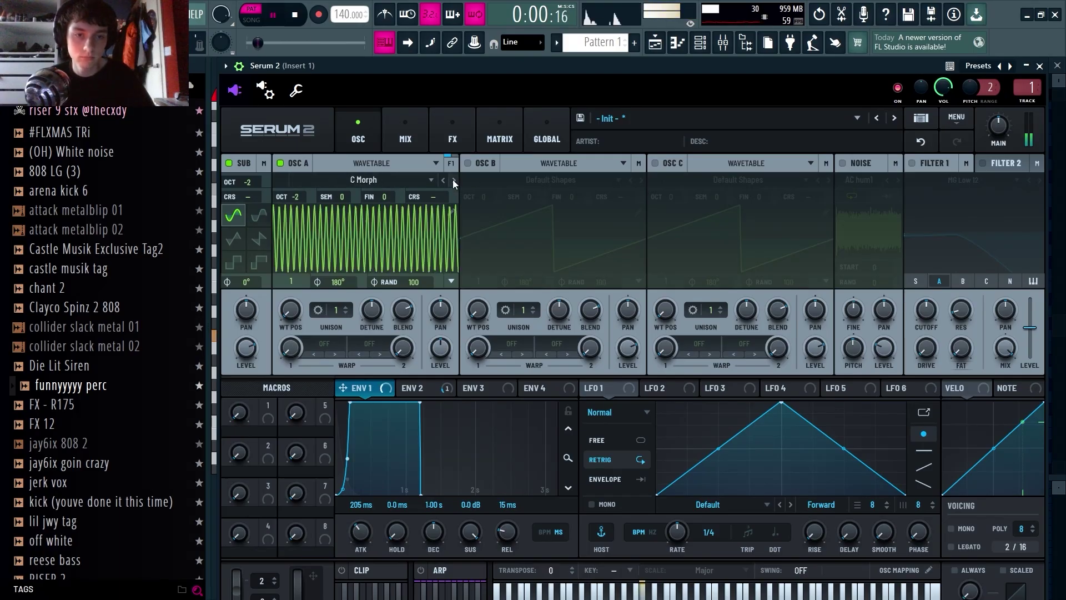
pyautogui.press('space')
pyautogui.click(454, 180)
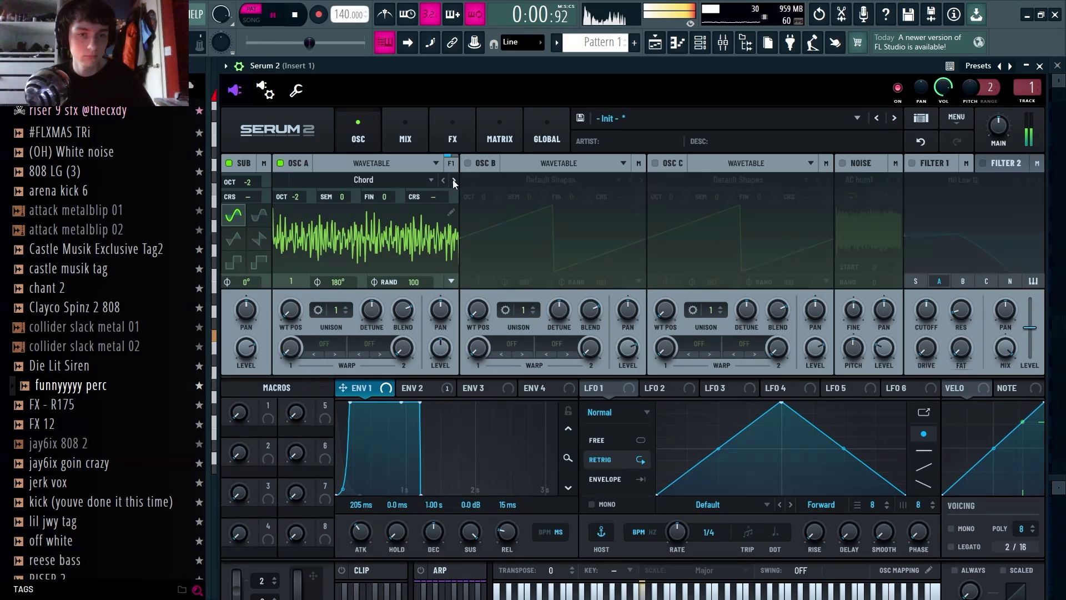
pyautogui.click(453, 180)
pyautogui.press('space')
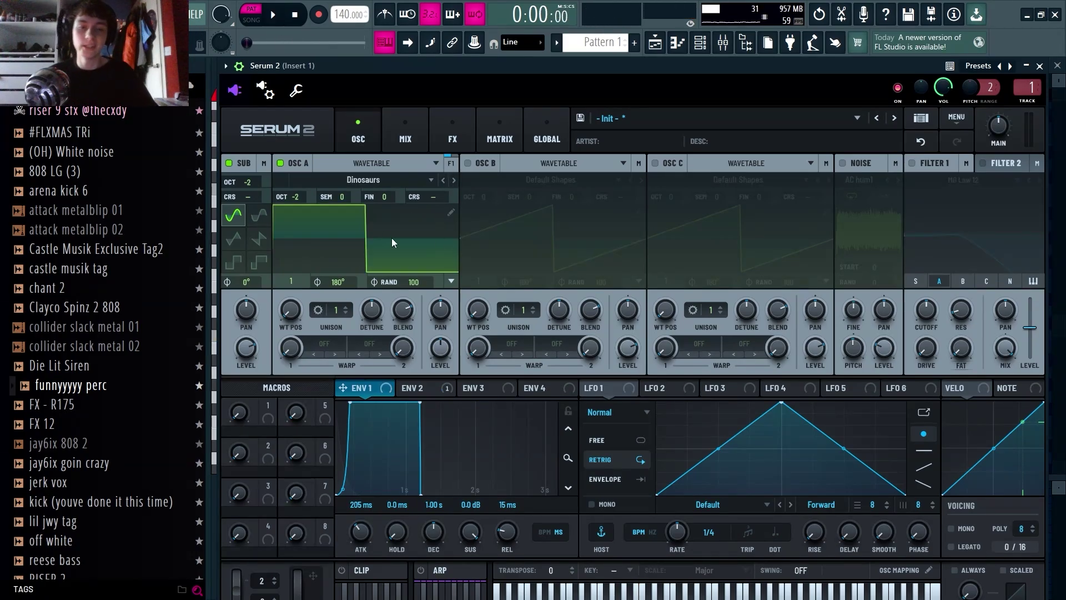
# In the modulation matrix, raise Env 2's amount on Main Tuning and set Env 1's attack to 0 ms.
pyautogui.click(459, 145)
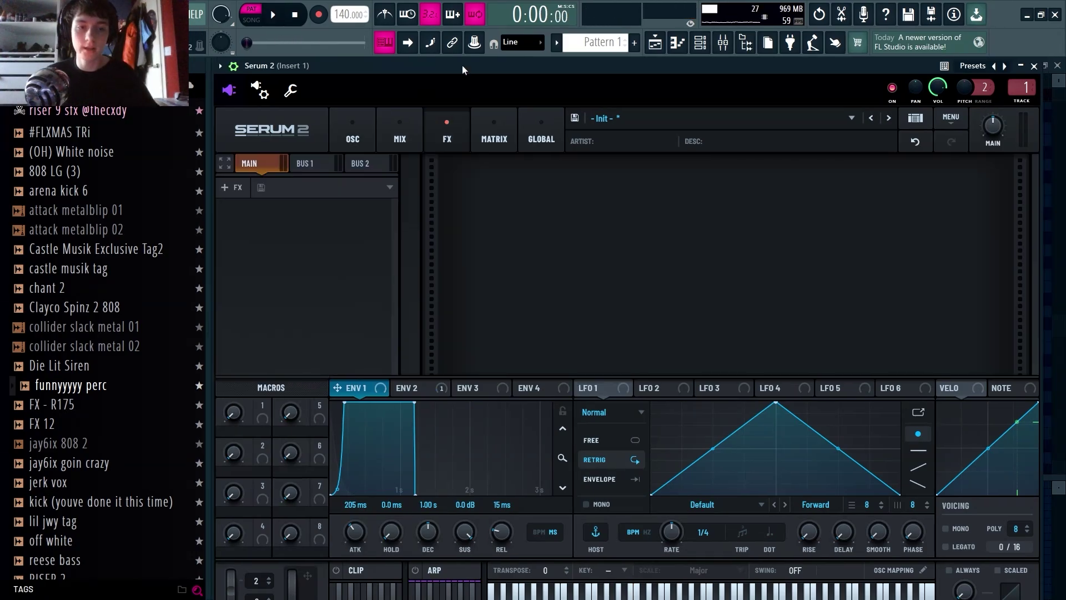
pyautogui.click(492, 125)
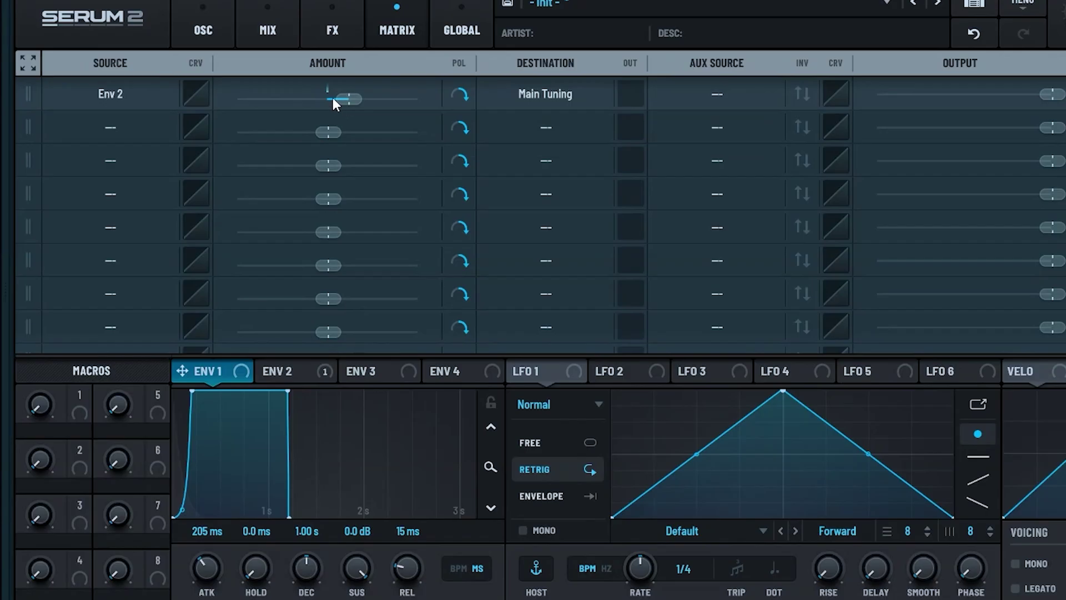
pyautogui.moveTo(464, 192)
pyautogui.moveTo(356, 104); pyautogui.dragTo(361, 103)
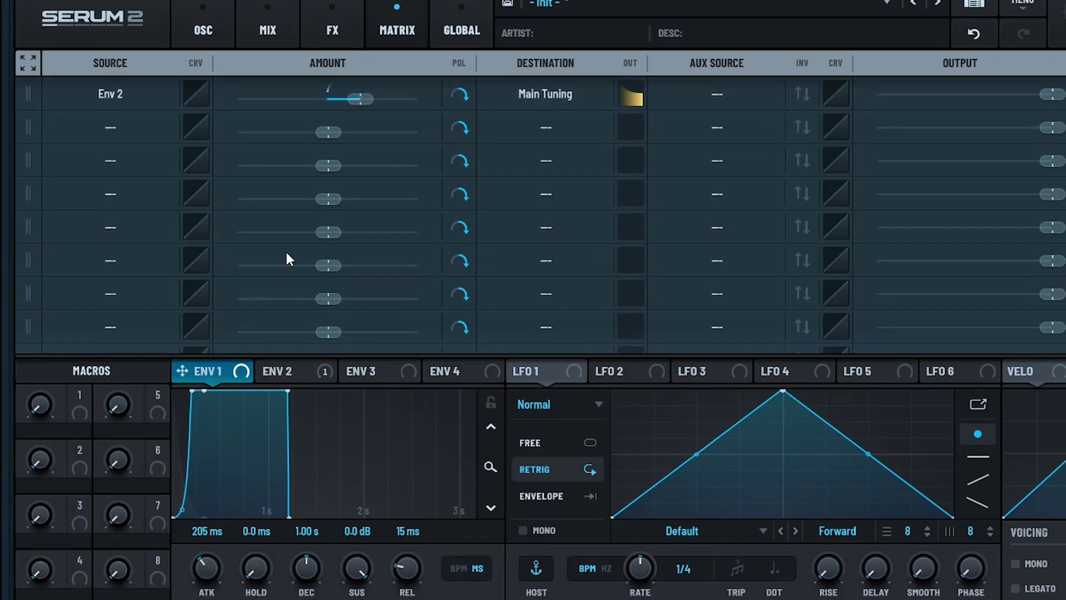
pyautogui.doubleClick(185, 532)
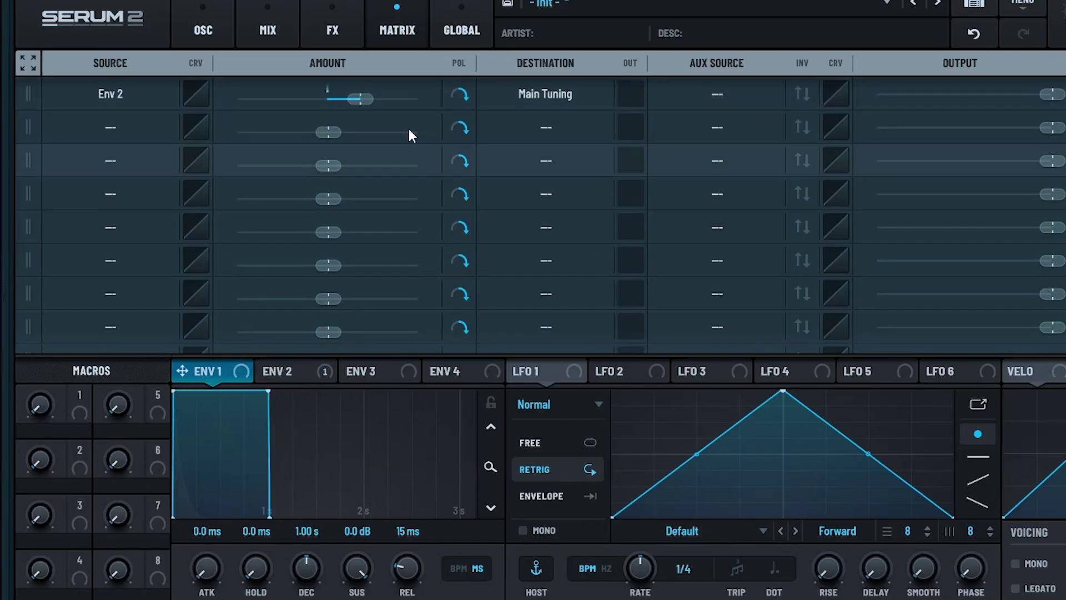
pyautogui.moveTo(355, 98)
pyautogui.mouseDown()
pyautogui.moveTo(340, 99)
pyautogui.moveTo(362, 105)
pyautogui.mouseUp()
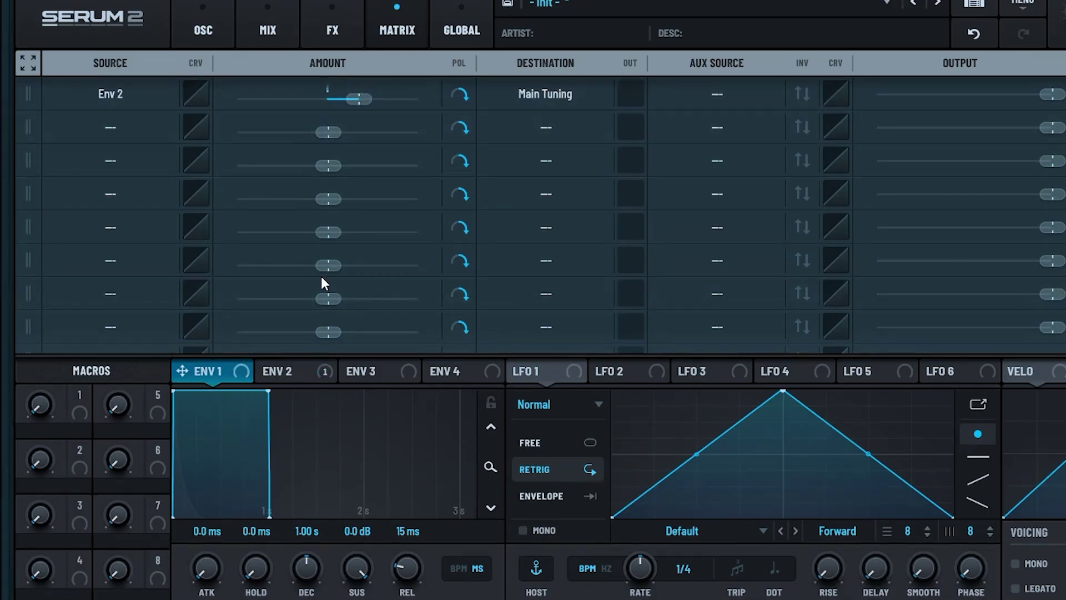
# Set Env 2's decay to 957 ms and lower its modulation amount on Main Tuning.
pyautogui.click(302, 371)
pyautogui.moveTo(302, 577); pyautogui.dragTo(302, 557)
pyautogui.moveTo(371, 106)
pyautogui.mouseDown()
pyautogui.moveTo(349, 96)
pyautogui.moveTo(383, 114)
pyautogui.mouseUp()
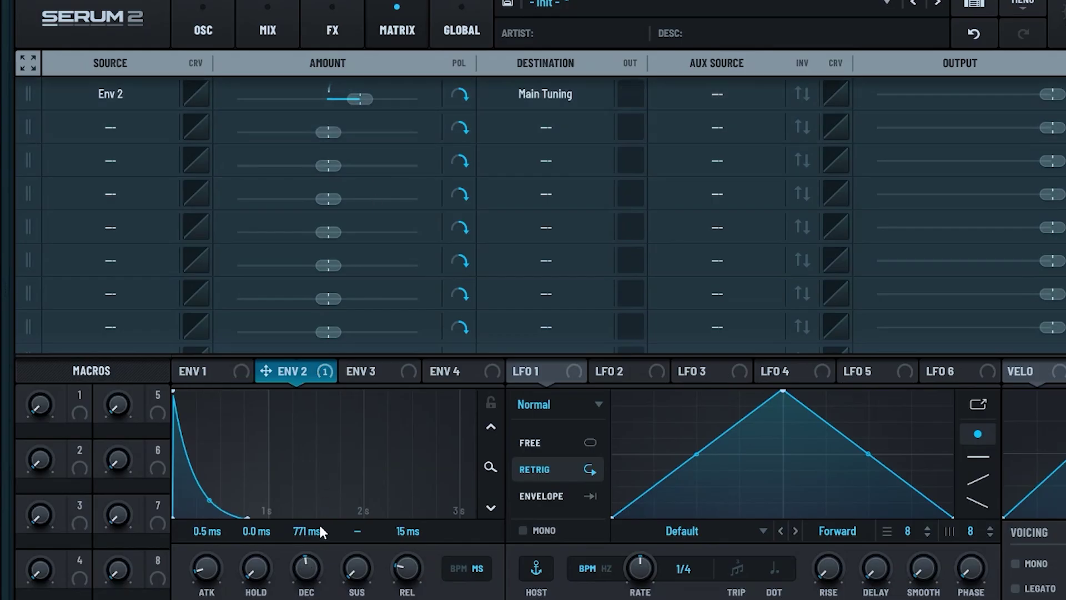
pyautogui.moveTo(300, 573)
pyautogui.mouseDown()
pyautogui.moveTo(307, 539)
pyautogui.moveTo(307, 564)
pyautogui.mouseUp()
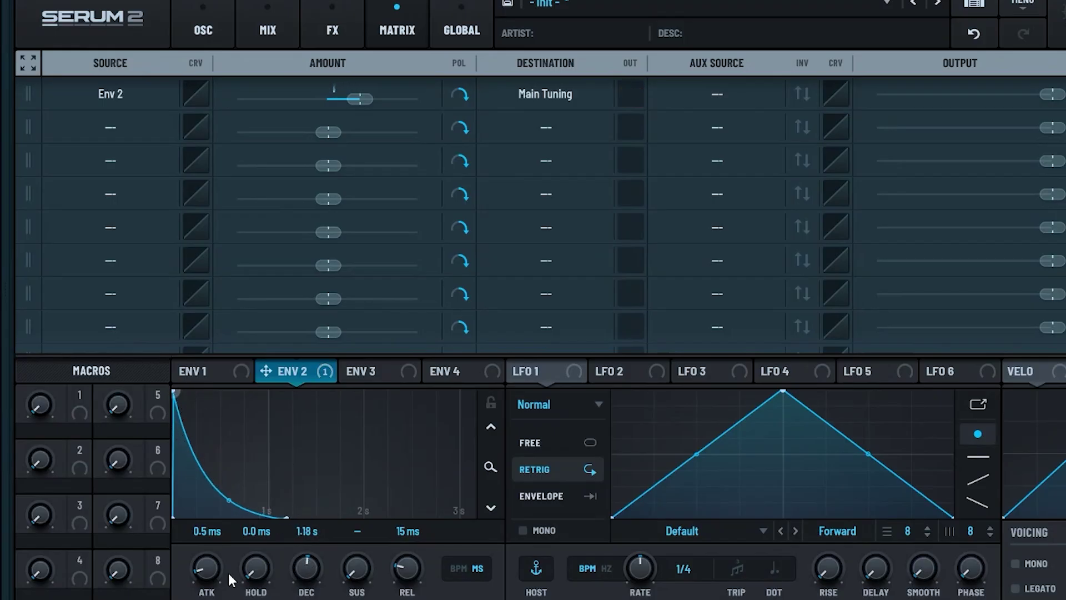
pyautogui.moveTo(365, 95); pyautogui.dragTo(348, 96)
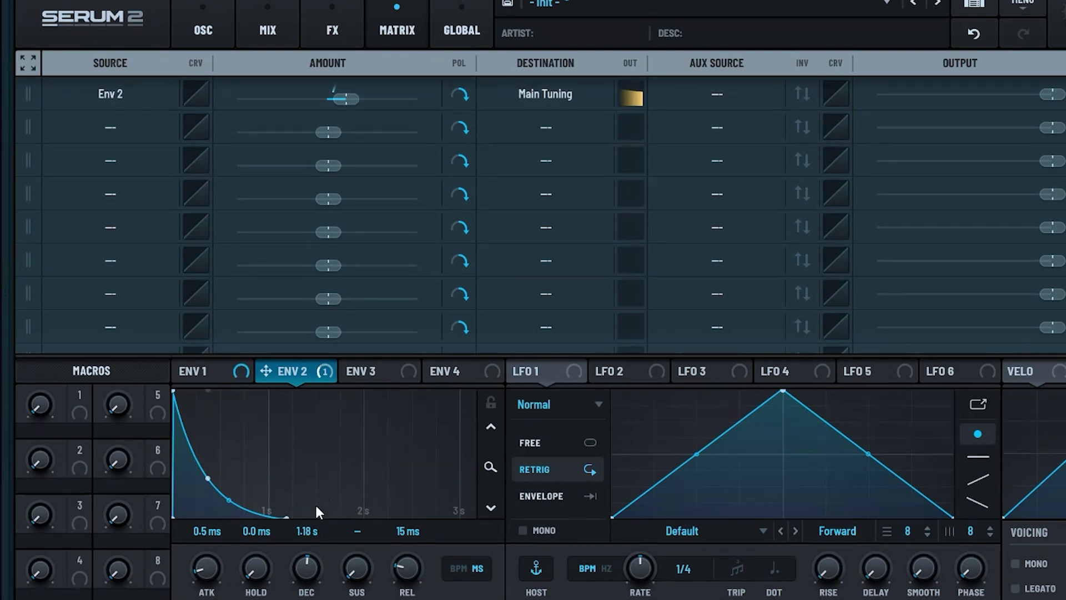
pyautogui.moveTo(295, 532); pyautogui.dragTo(300, 584)
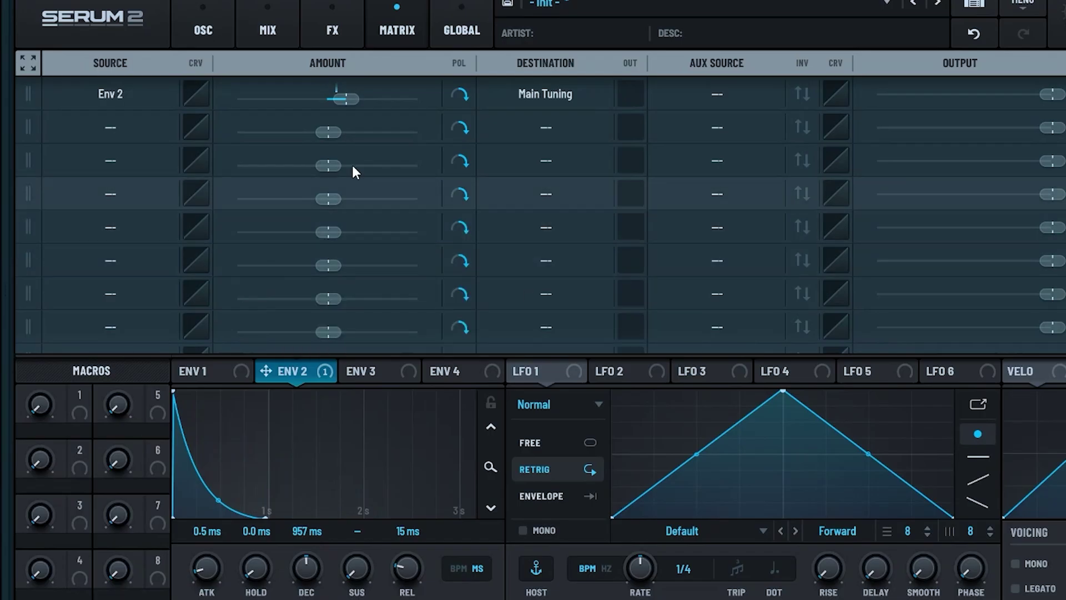
# Return to Serum 2's oscillator view and expand the INDUSTRIAL SOUNDS folder among the drum kits in the browser.
pyautogui.click(204, 30)
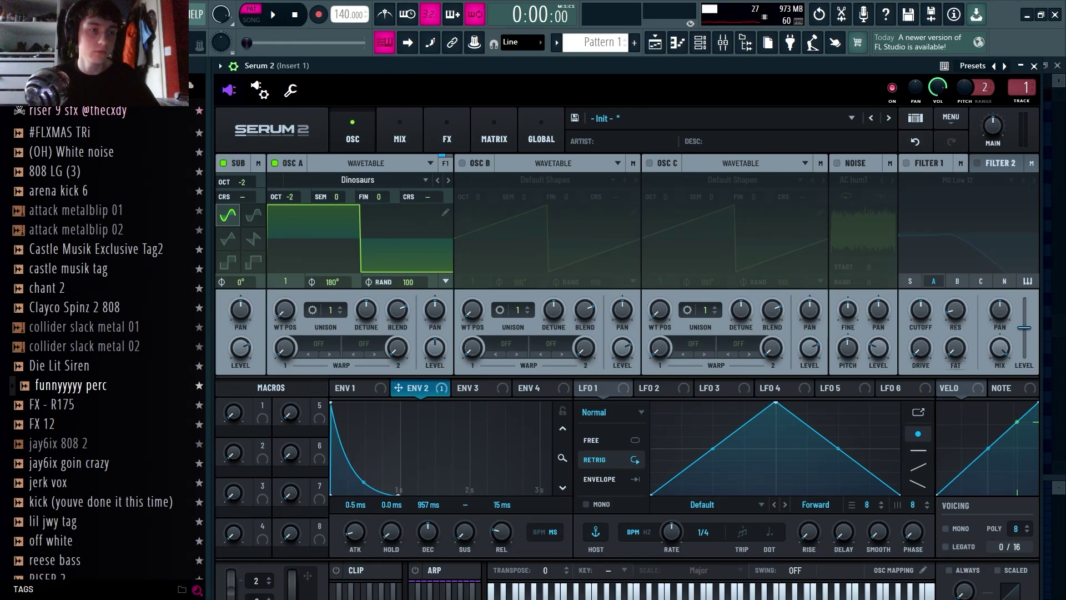
pyautogui.click(125, 84)
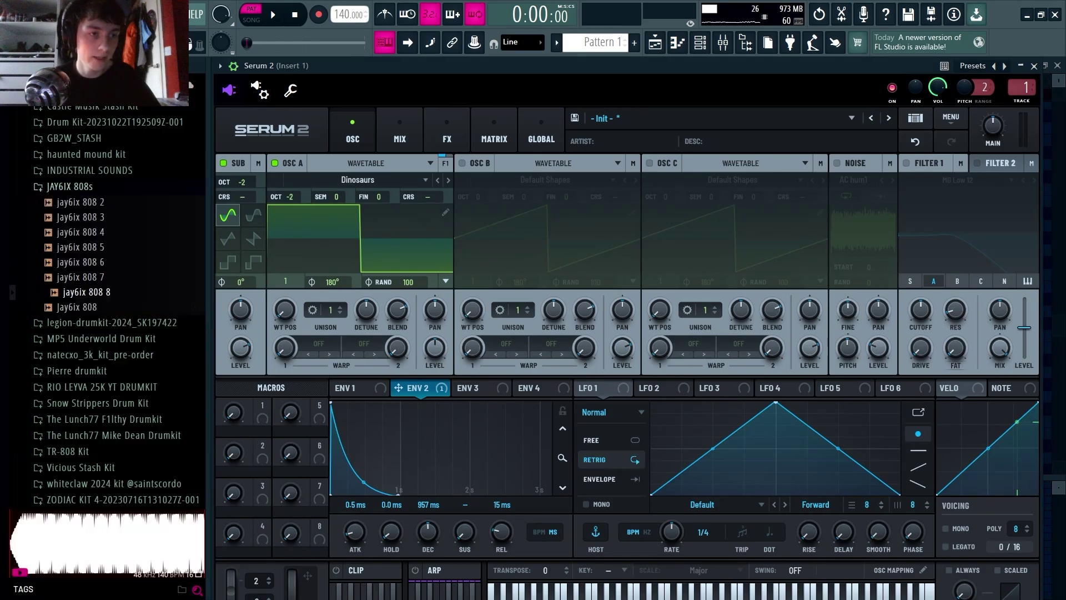
pyautogui.click(63, 186)
pyautogui.scroll(4, 63, 186)
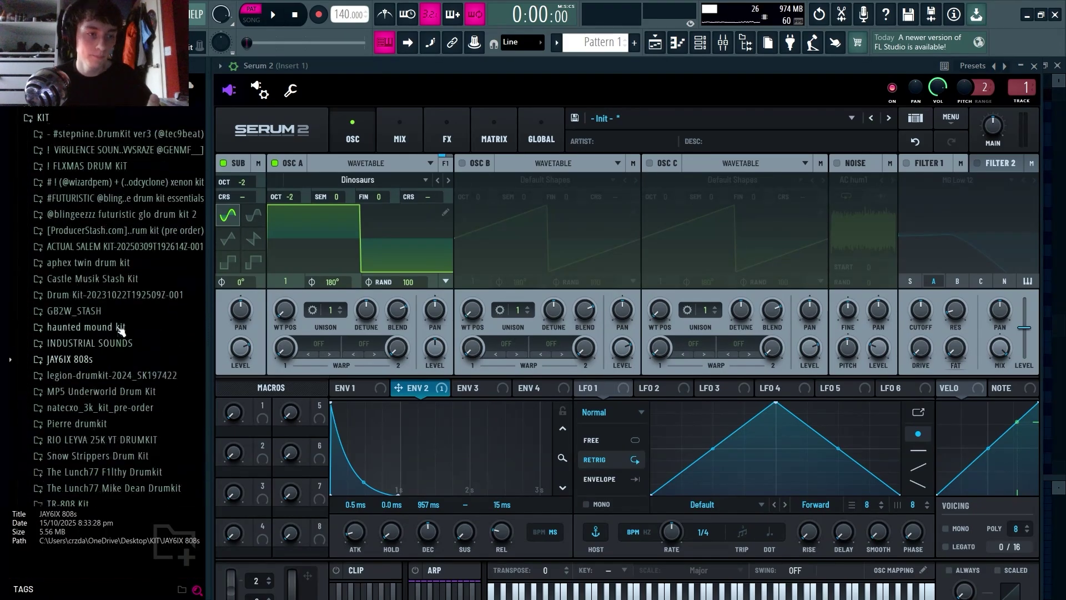
pyautogui.click(91, 351)
pyautogui.scroll(-3, 98, 277)
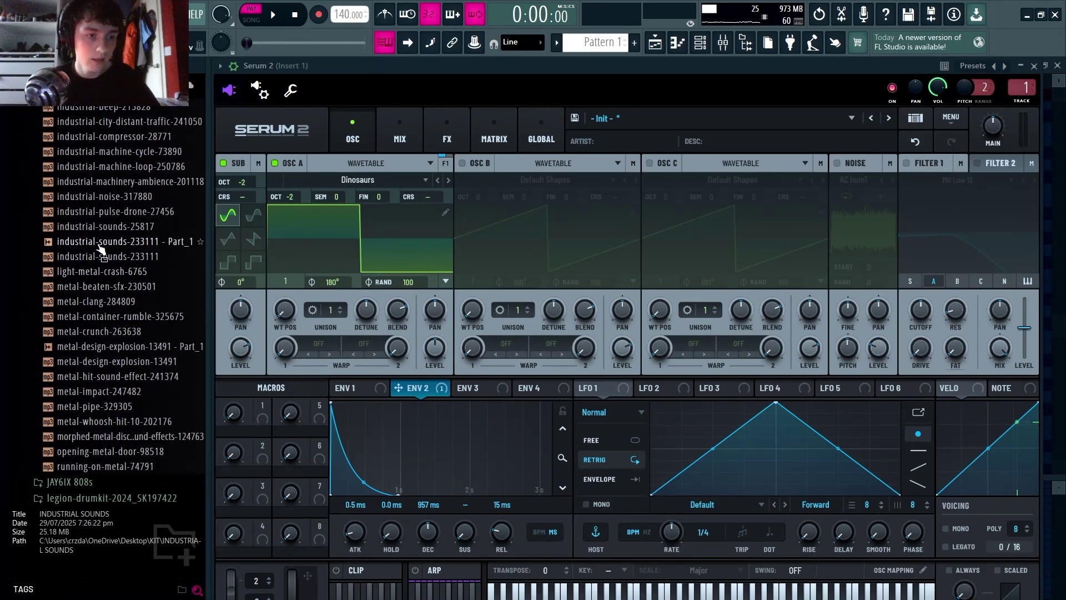
# Load industrial-sounds-233111 - Part_1 into Osc B as a granular source and raise Osc B's level.
pyautogui.click(101, 243)
pyautogui.moveTo(101, 243); pyautogui.dragTo(598, 338)
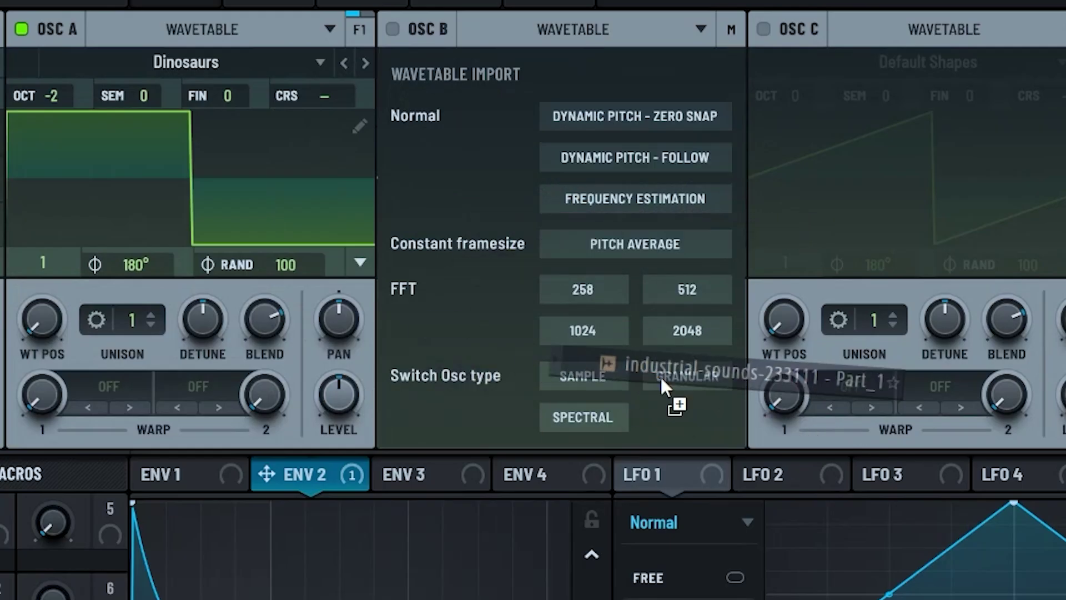
pyautogui.moveTo(661, 376)
pyautogui.mouseDown()
pyautogui.moveTo(611, 447)
pyautogui.moveTo(616, 252)
pyautogui.moveTo(675, 369)
pyautogui.moveTo(598, 412)
pyautogui.moveTo(636, 375)
pyautogui.moveTo(668, 376)
pyautogui.mouseUp()
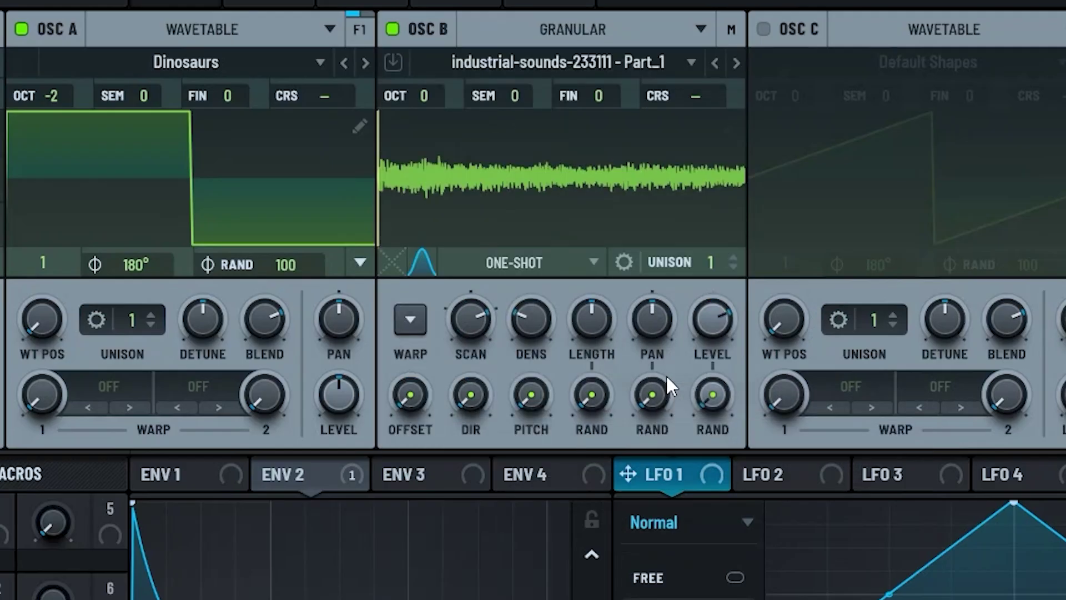
pyautogui.moveTo(712, 325); pyautogui.dragTo(708, 265)
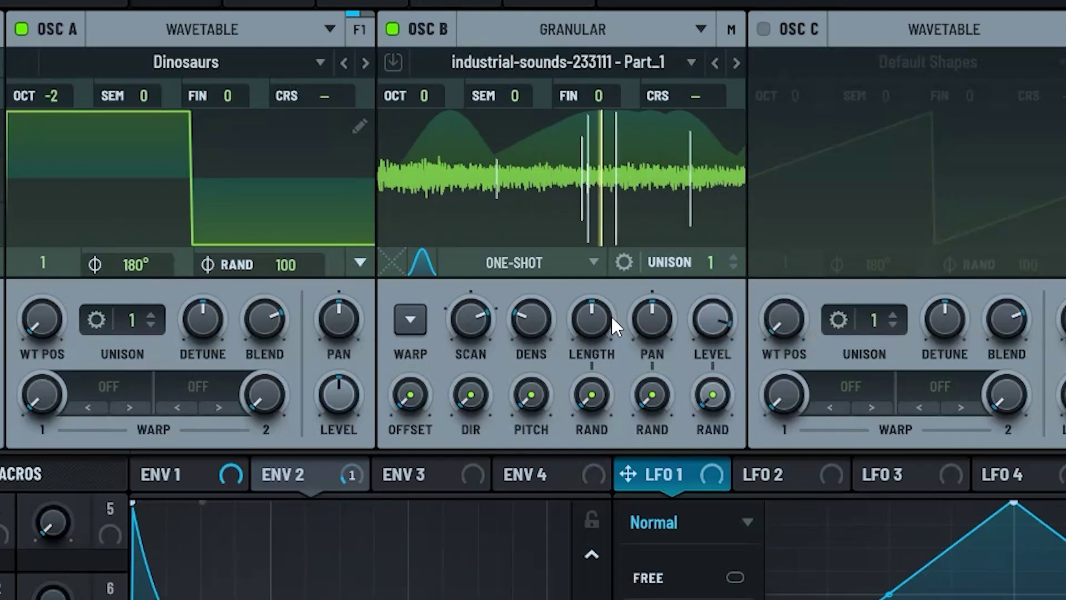
pyautogui.moveTo(716, 315)
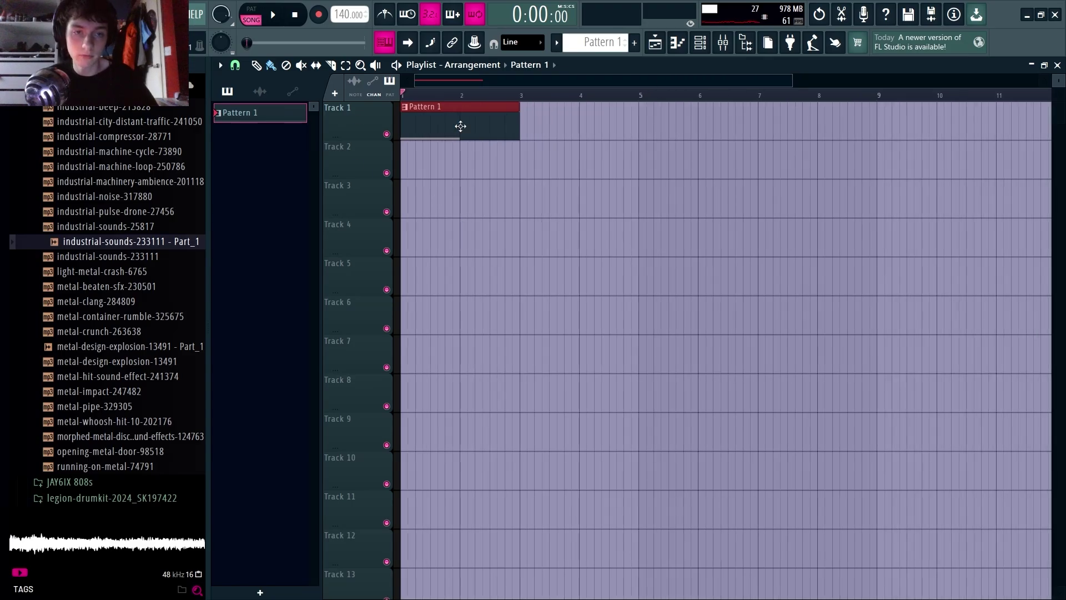
# Render Pattern 1 as an audio clip and open the rendered clip's sample settings and waveform options.
pyautogui.doubleClick(409, 133)
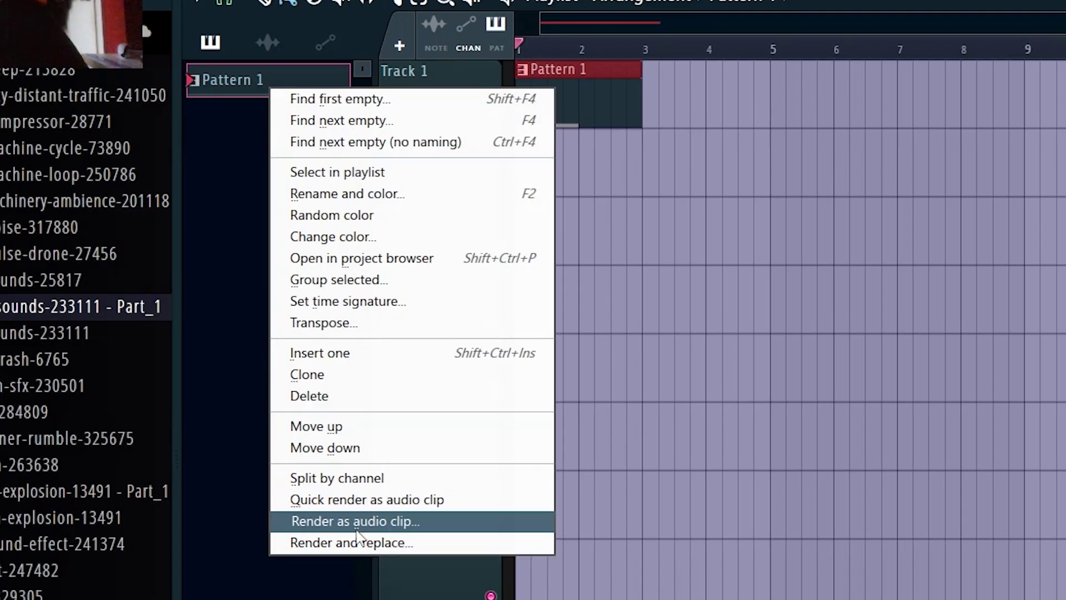
pyautogui.click(351, 525)
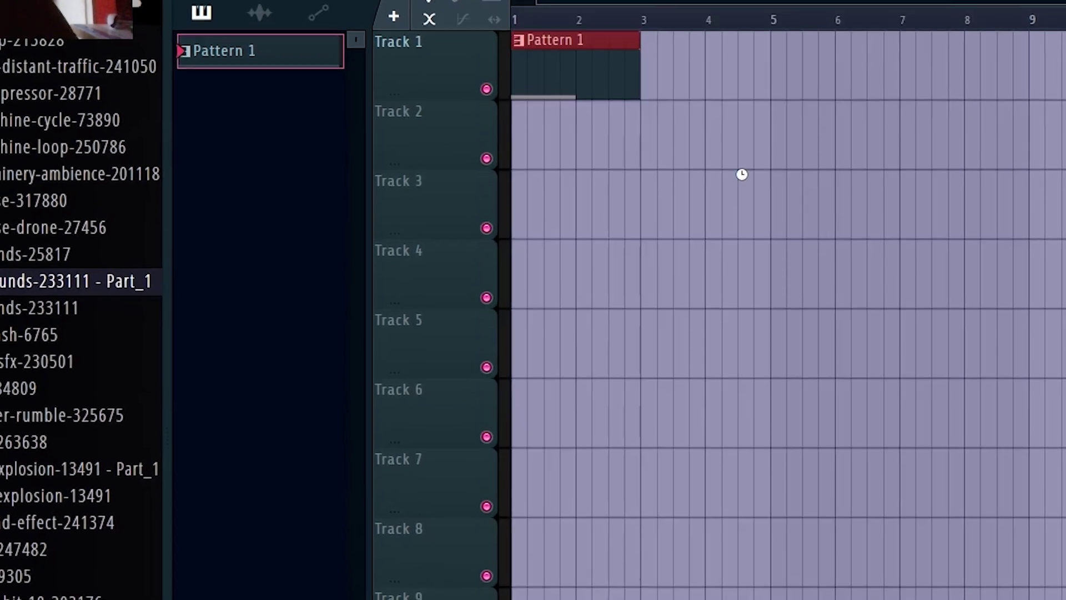
pyautogui.rightClick(585, 80)
pyautogui.click(283, 39)
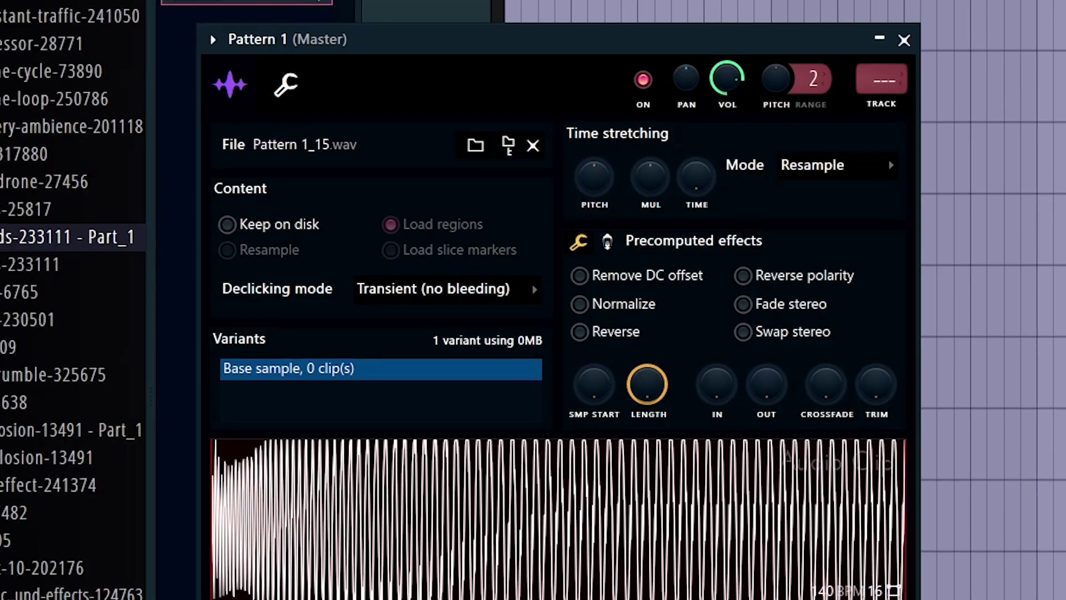
pyautogui.rightClick(584, 476)
pyautogui.click(688, 503)
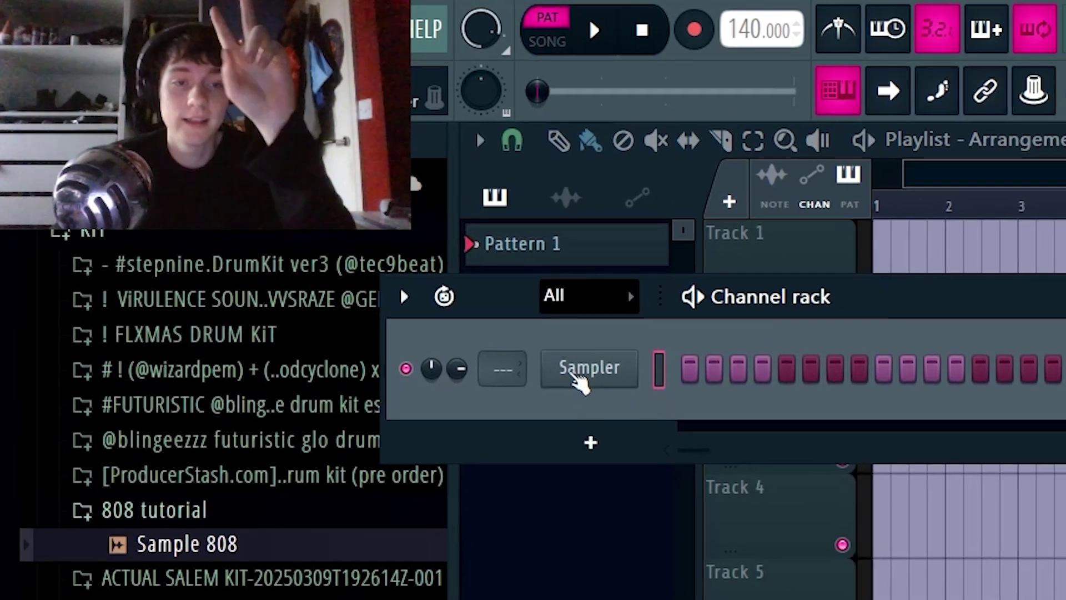
# Replace the Sampler channel in the channel rack with 3x Osc.
pyautogui.rightClick(616, 404)
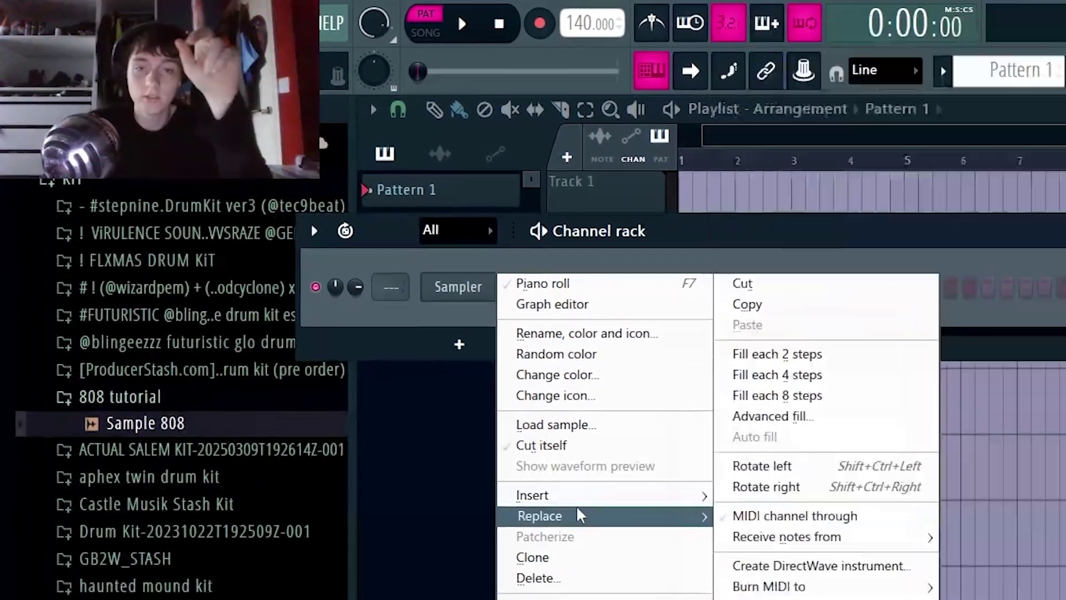
pyautogui.moveTo(581, 515)
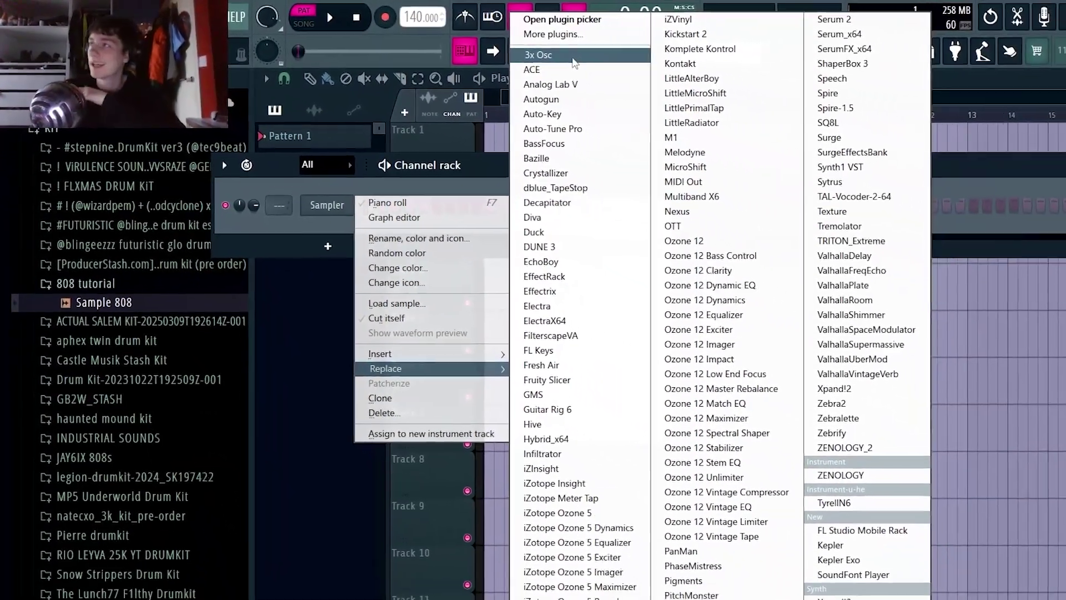
pyautogui.click(608, 61)
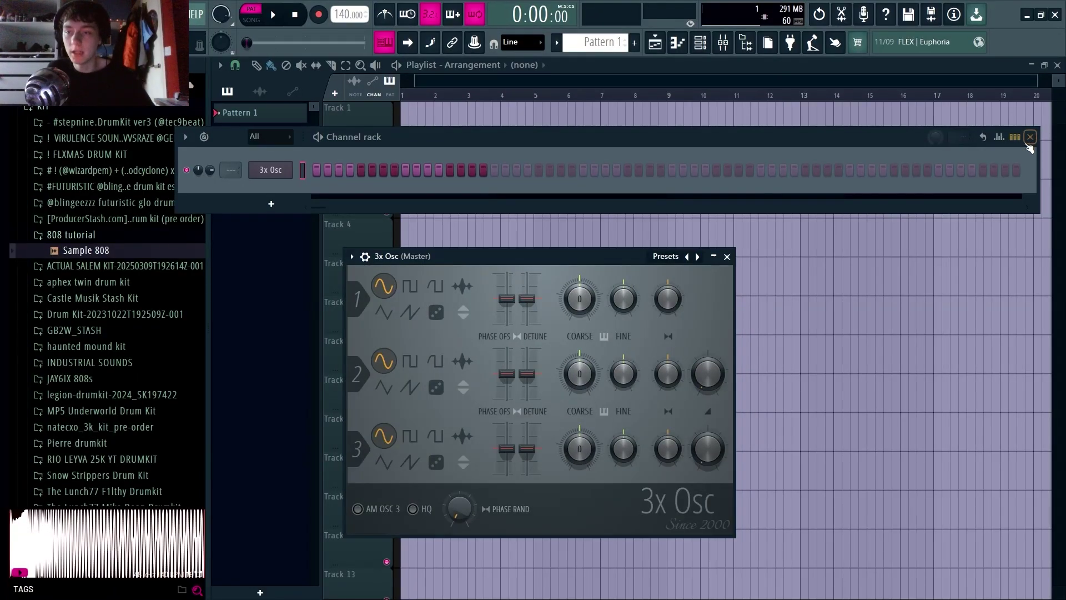
# Close the channel rack and place a one-bar C2 note at the start of 3x Osc's piano roll, auditioning it.
pyautogui.click(1029, 139)
pyautogui.click(677, 43)
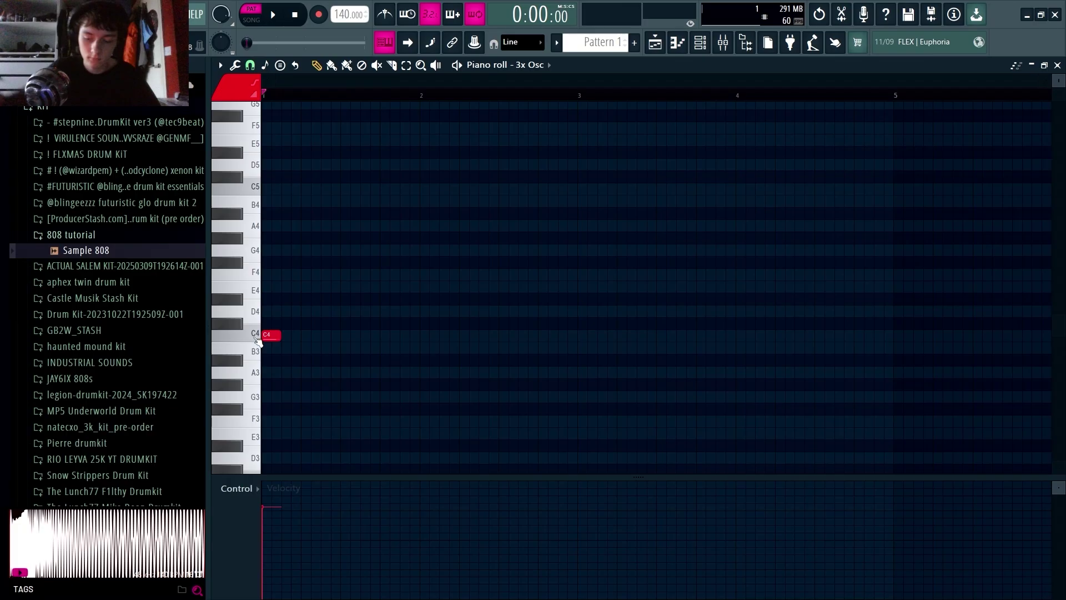
pyautogui.scroll(-4, 266, 335)
pyautogui.press('space')
pyautogui.scroll(-4, 444, 225)
pyautogui.press('space')
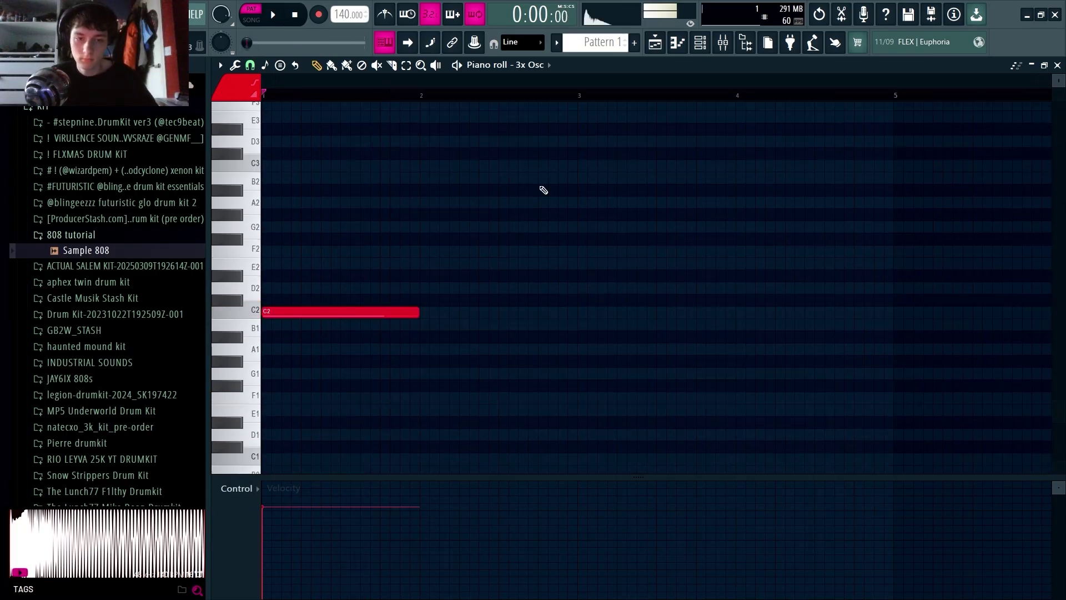
# Open 3x Osc's envelope and instrument settings and enable the envelope for pitch.
pyautogui.click(534, 65)
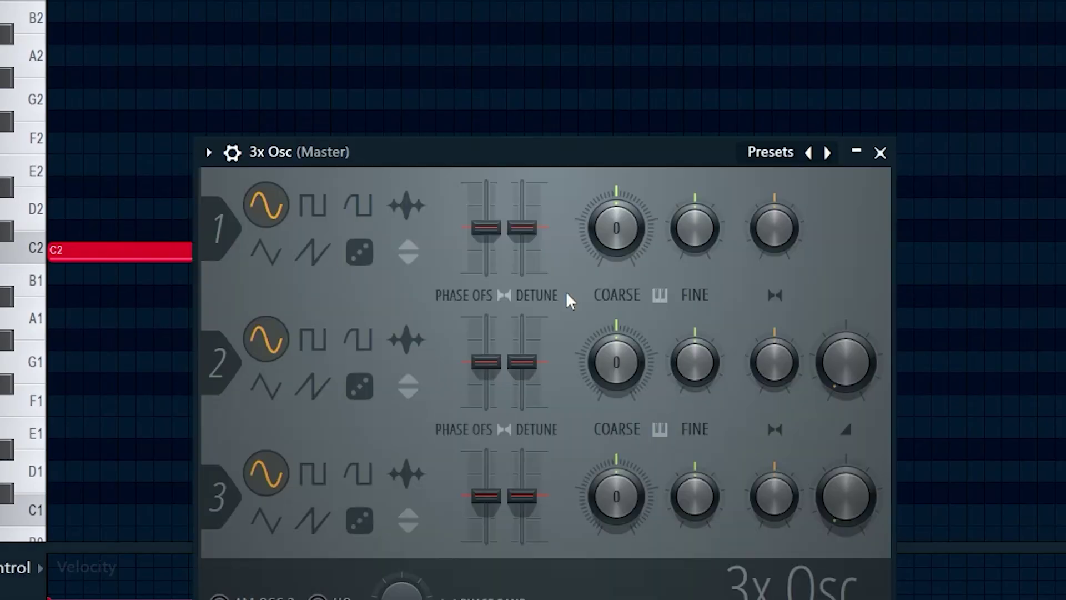
pyautogui.moveTo(383, 166); pyautogui.dragTo(340, 84)
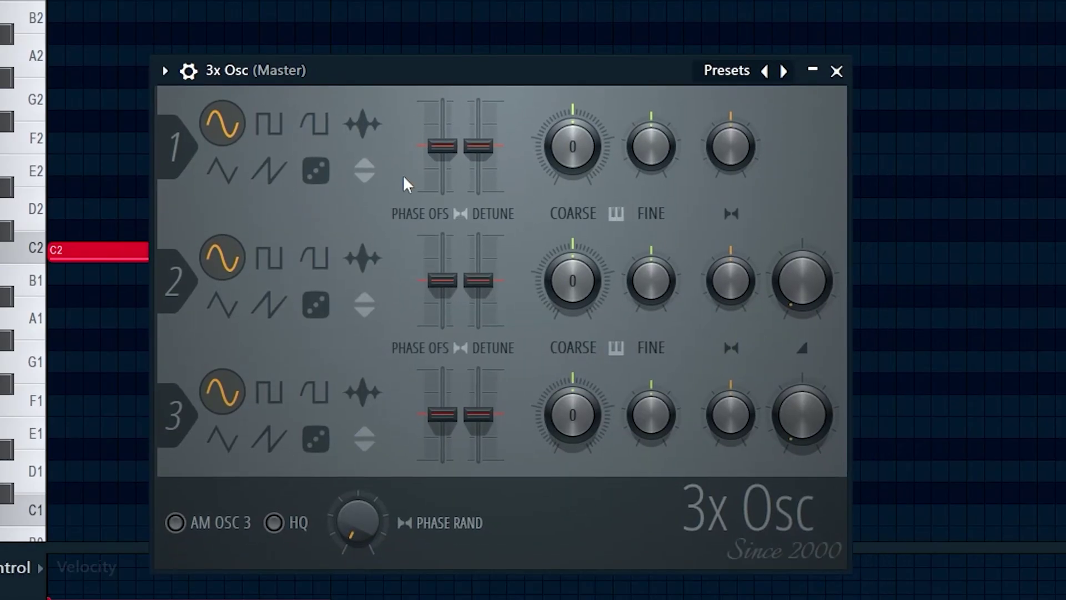
pyautogui.click(188, 71)
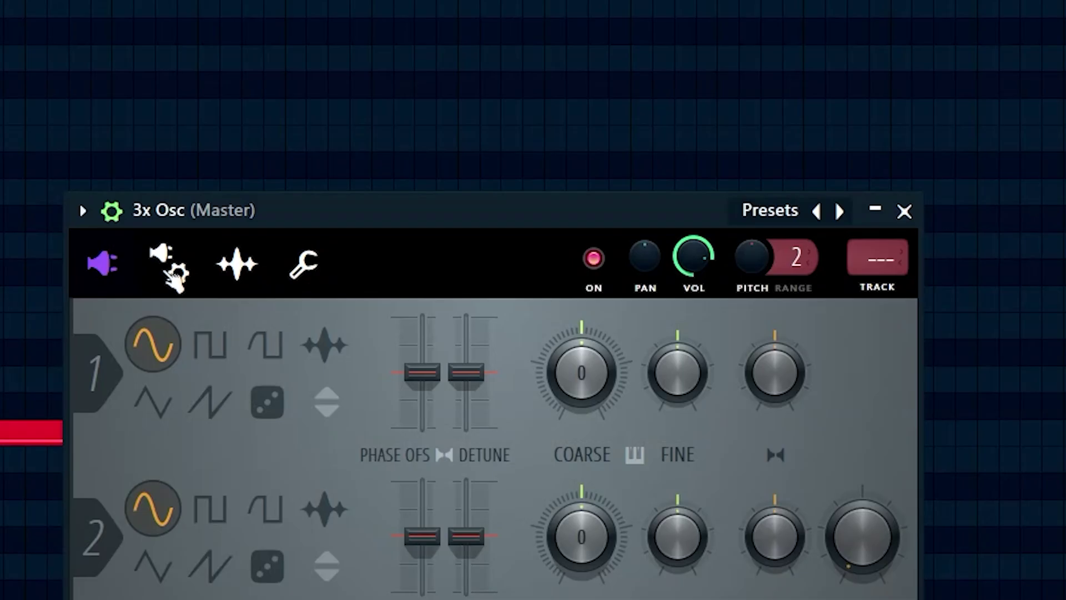
pyautogui.click(170, 272)
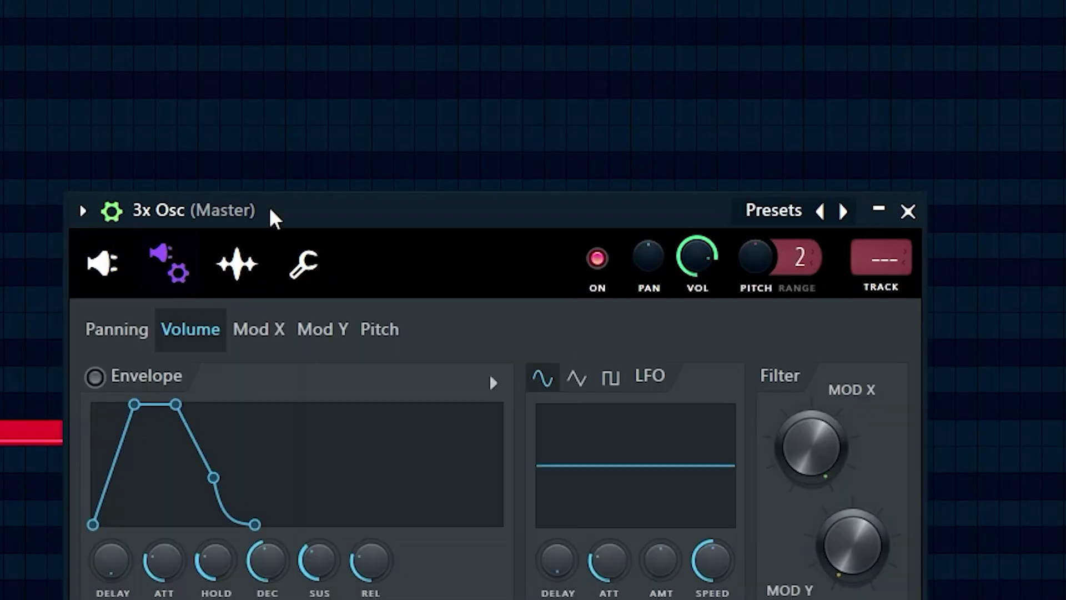
pyautogui.moveTo(272, 217); pyautogui.dragTo(227, 65)
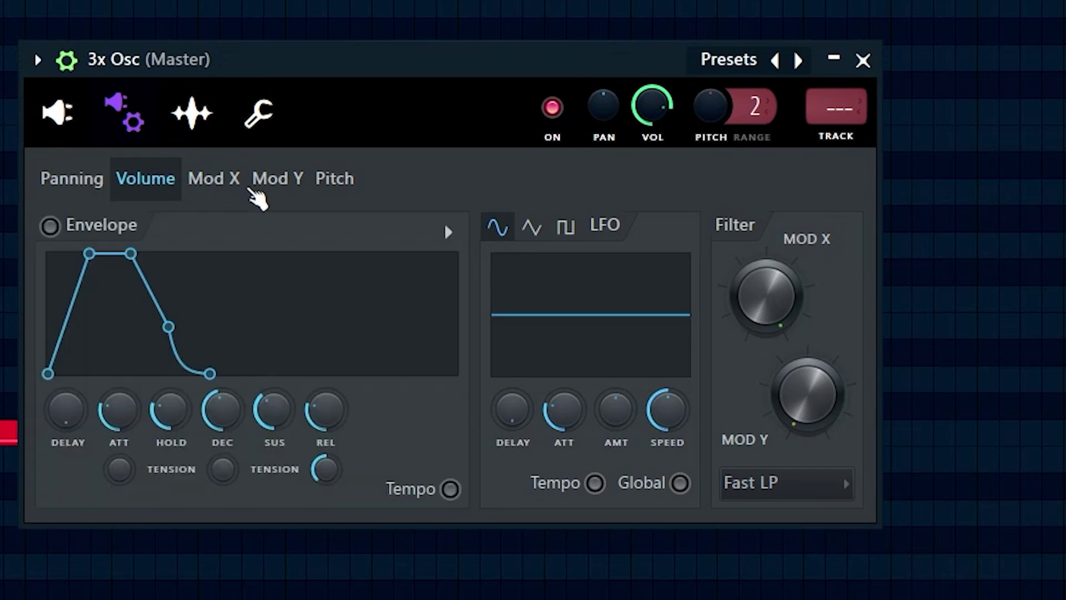
pyautogui.click(217, 182)
pyautogui.click(266, 172)
pyautogui.click(328, 189)
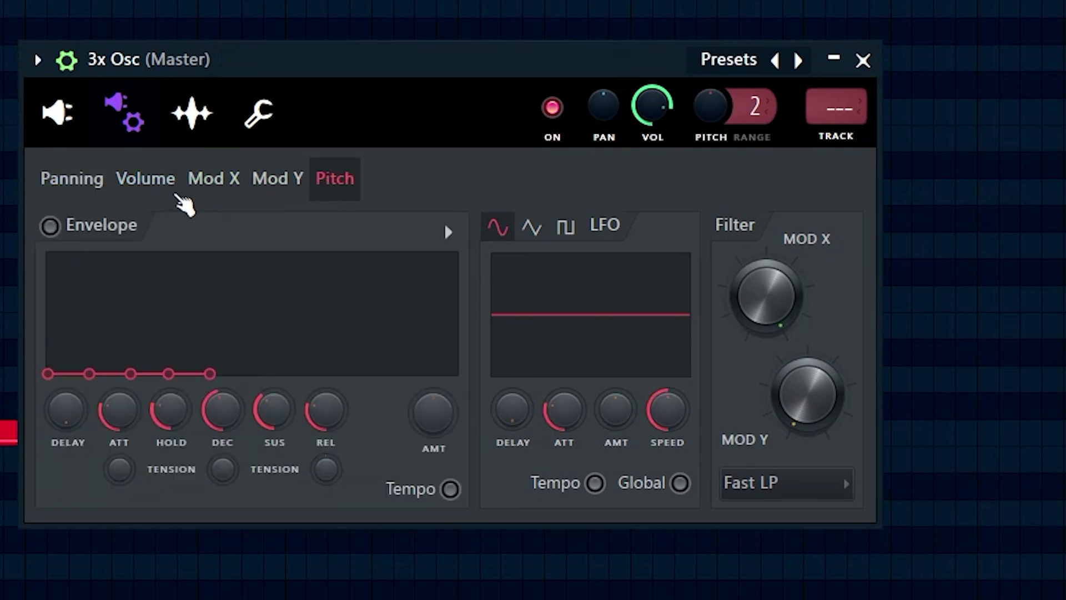
pyautogui.click(98, 238)
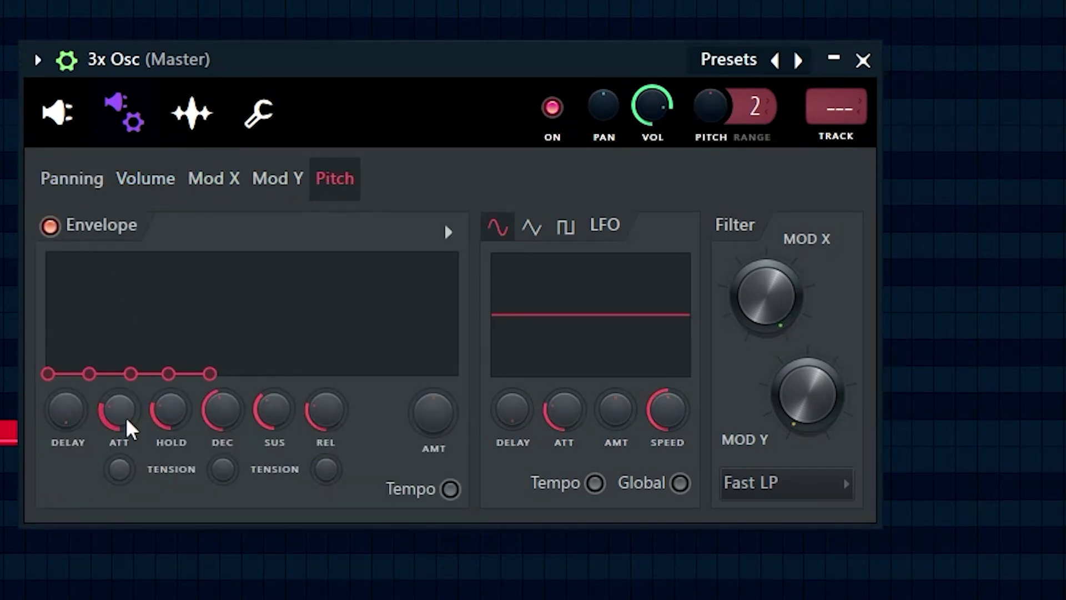
# Set the pitch envelope's attack, hold, sustain and release to zero and raise its amount to about halfway.
pyautogui.moveTo(114, 416); pyautogui.dragTo(115, 444)
pyautogui.moveTo(273, 409); pyautogui.dragTo(274, 437)
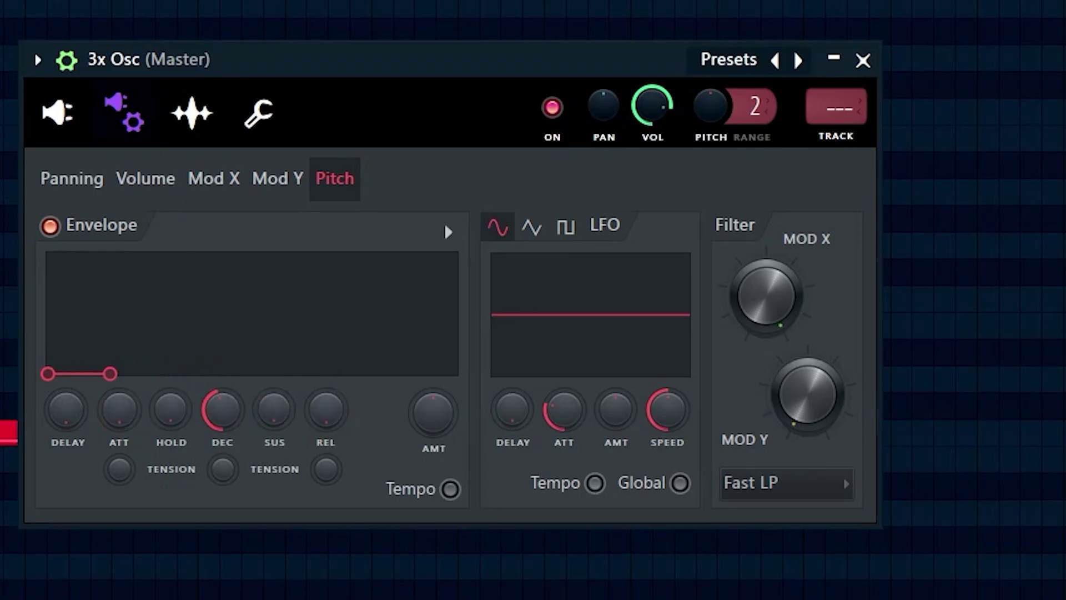
pyautogui.moveTo(433, 411); pyautogui.dragTo(433, 412)
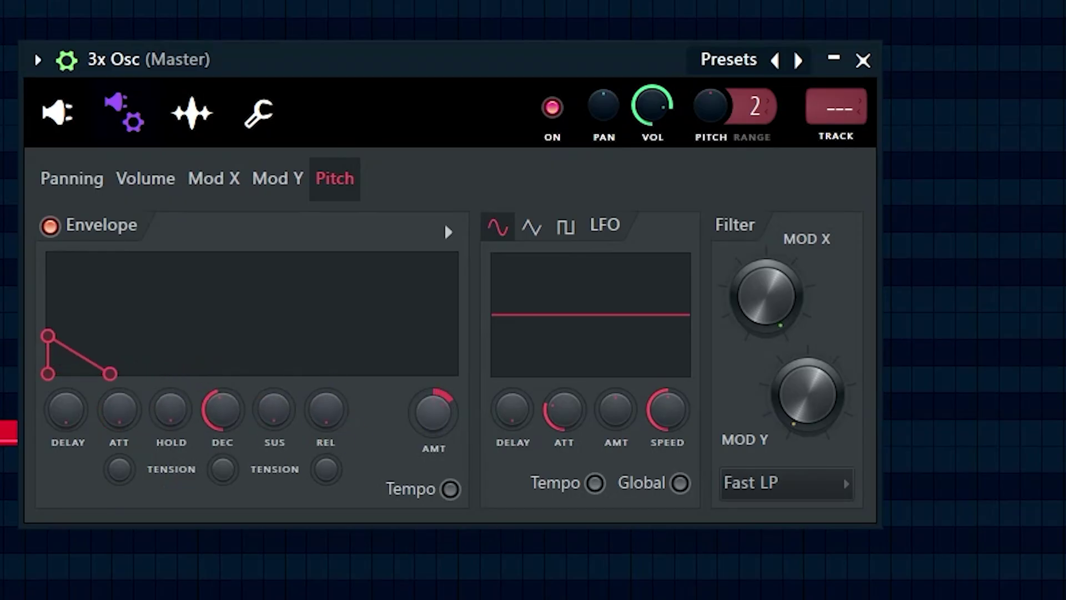
pyautogui.moveTo(433, 412); pyautogui.dragTo(424, 405)
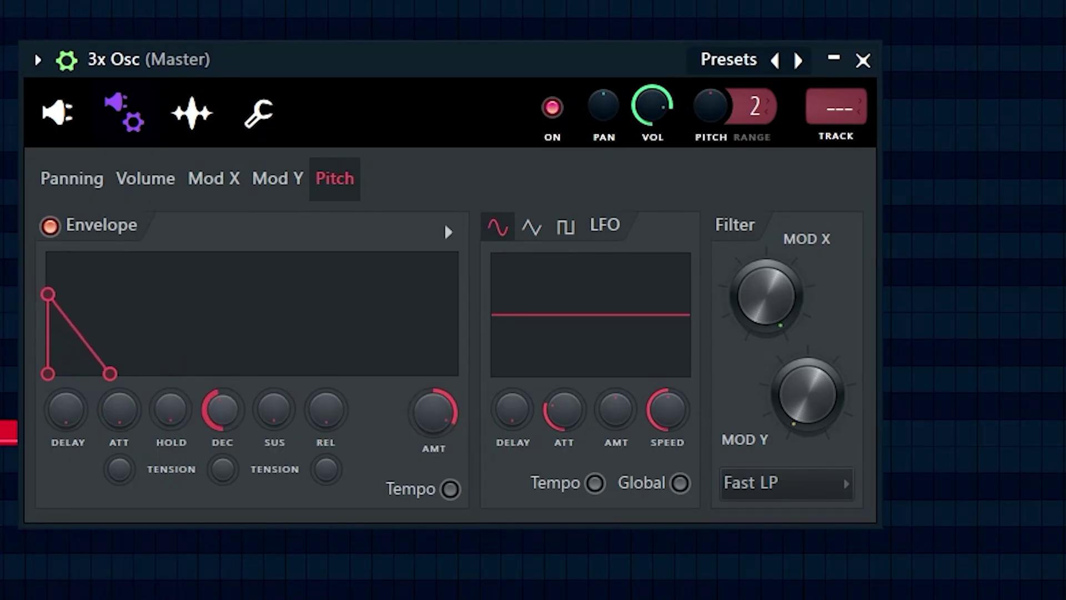
# Shorten the pitch envelope's decay into a quick drop and fine-tune its amount.
pyautogui.moveTo(222, 409); pyautogui.dragTo(273, 433)
pyautogui.moveTo(433, 412); pyautogui.dragTo(433, 404)
pyautogui.moveTo(222, 409); pyautogui.dragTo(222, 400)
pyautogui.moveTo(433, 412); pyautogui.dragTo(440, 421)
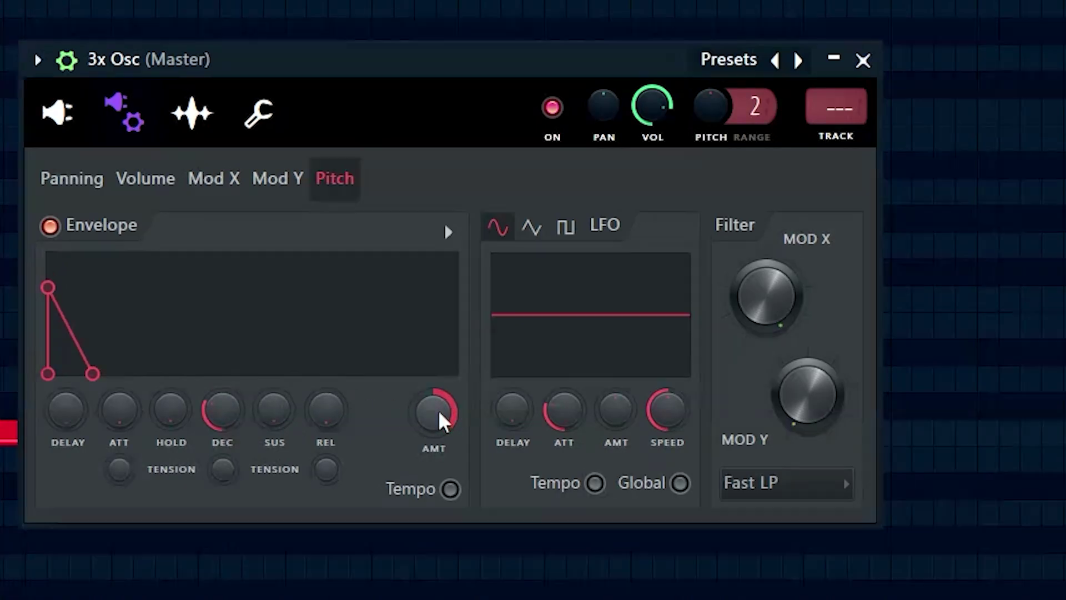
pyautogui.moveTo(196, 410); pyautogui.dragTo(223, 419)
pyautogui.moveTo(431, 407); pyautogui.dragTo(425, 418)
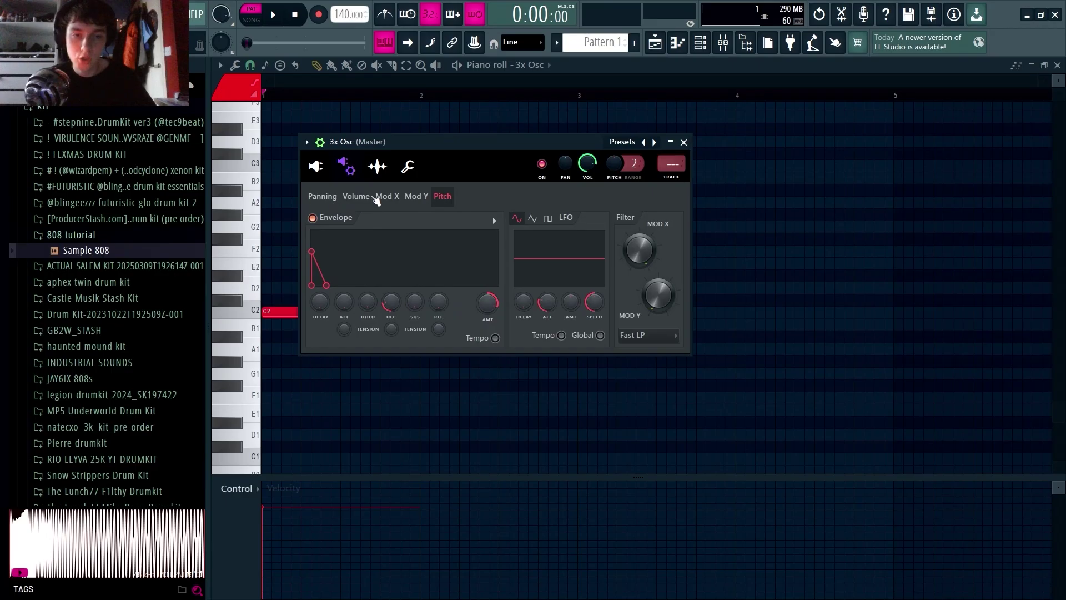
# Enable the volume envelope with a very short attack, full hold and zero decay, sustain and release, auditioning the note.
pyautogui.click(358, 196)
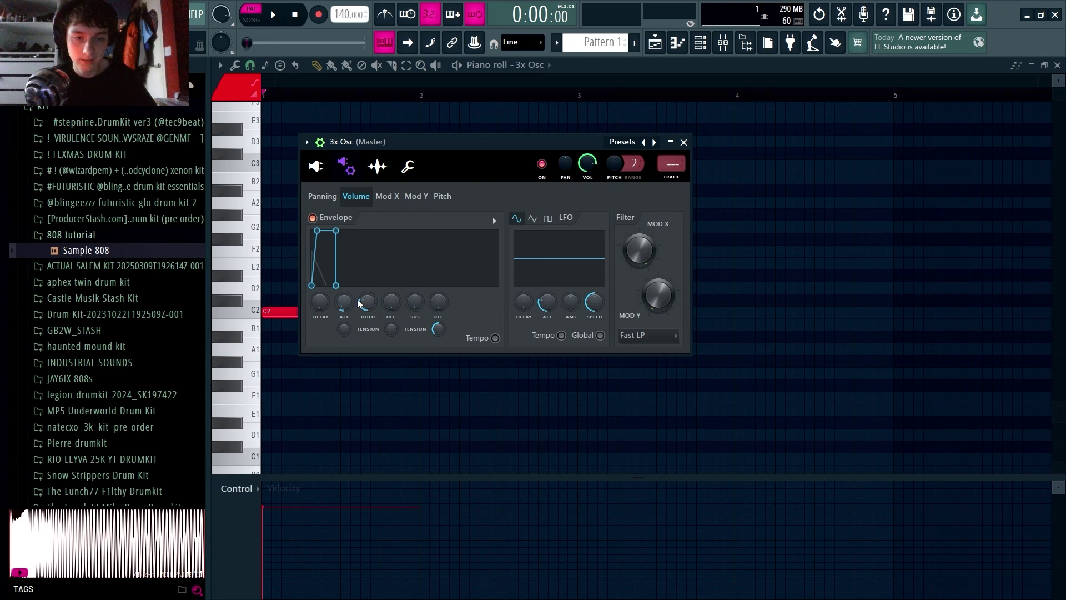
pyautogui.press('space')
pyautogui.moveTo(343, 303); pyautogui.dragTo(343, 305)
pyautogui.press('space')
pyautogui.click(442, 197)
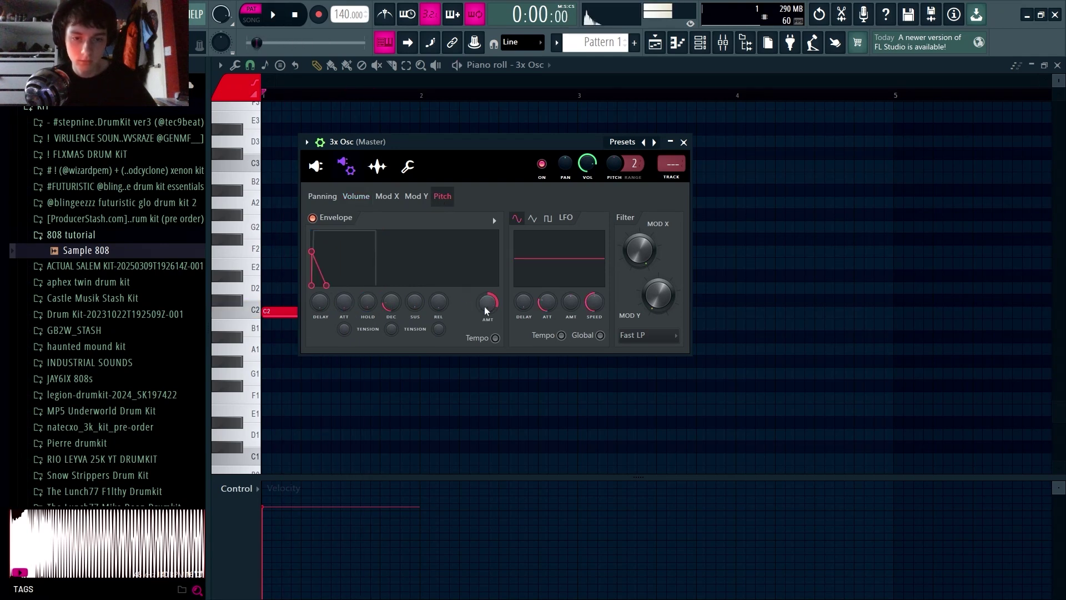
pyautogui.press('space')
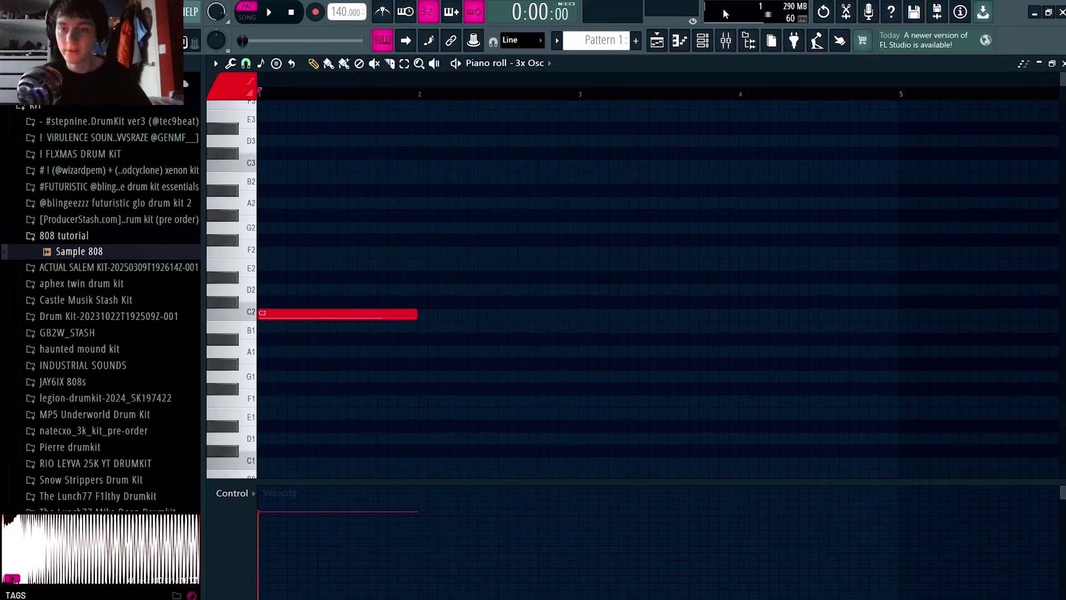
# Load Fruity Multiband Compressor on mixer Insert 1 and apply one of its built-in presets.
pyautogui.click(722, 42)
pyautogui.click(919, 106)
pyautogui.moveTo(928, 123)
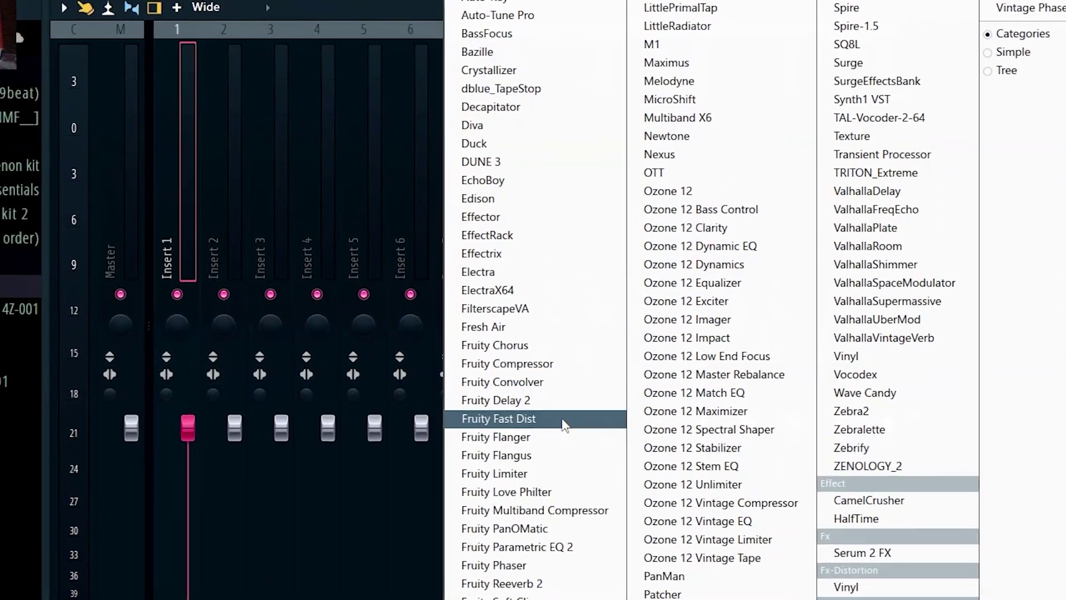
pyautogui.click(580, 495)
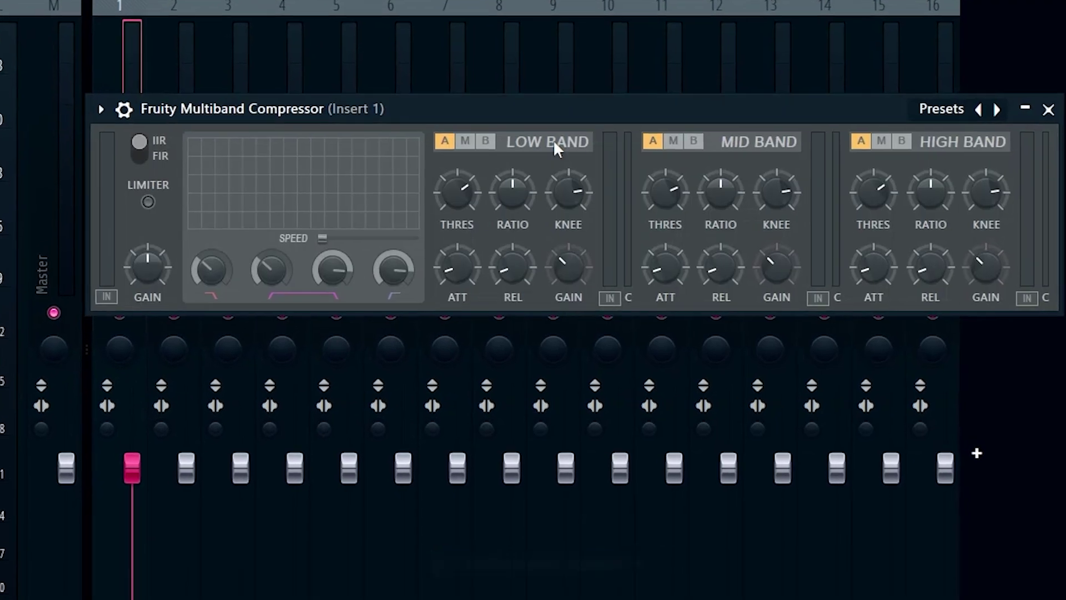
pyautogui.click(938, 103)
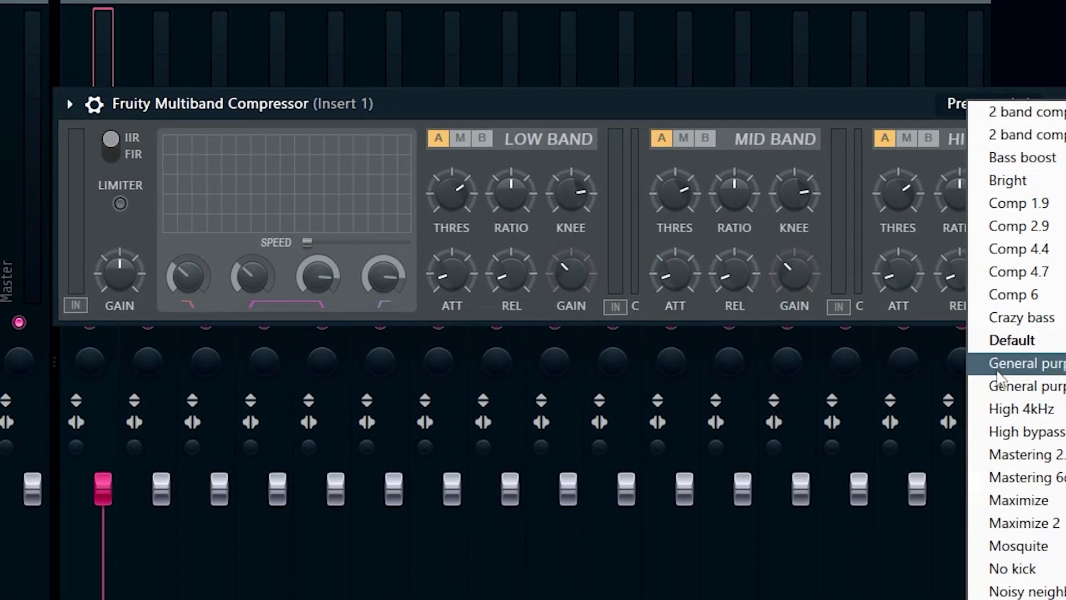
pyautogui.click(1005, 568)
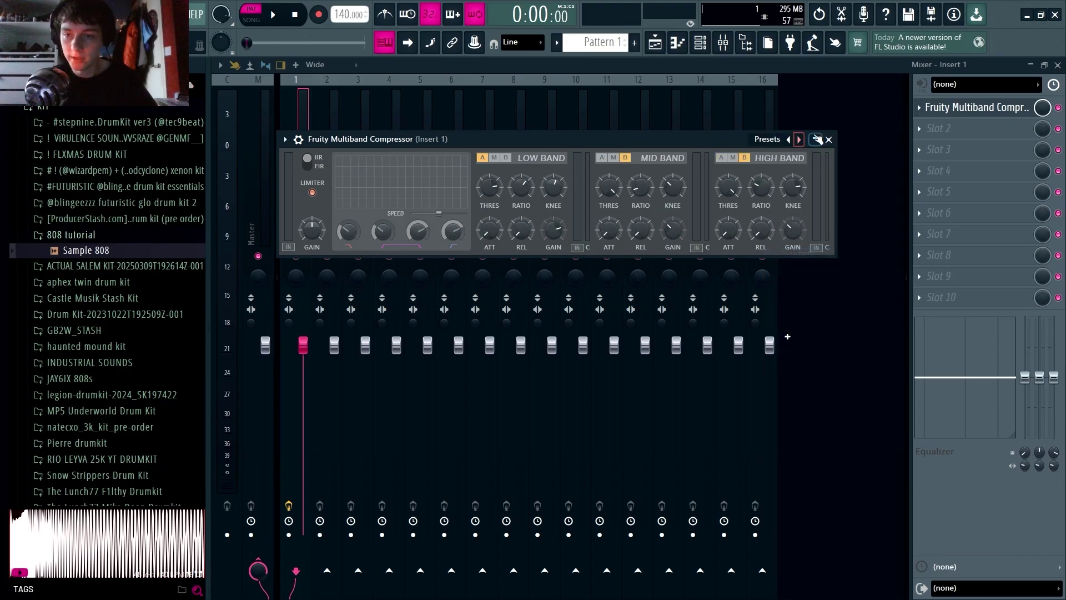
# Play the pattern, close the compressor's window and move the compressor to slot 10 of Insert 1.
pyautogui.press('space')
pyautogui.click(828, 140)
pyautogui.moveTo(944, 108); pyautogui.dragTo(942, 300)
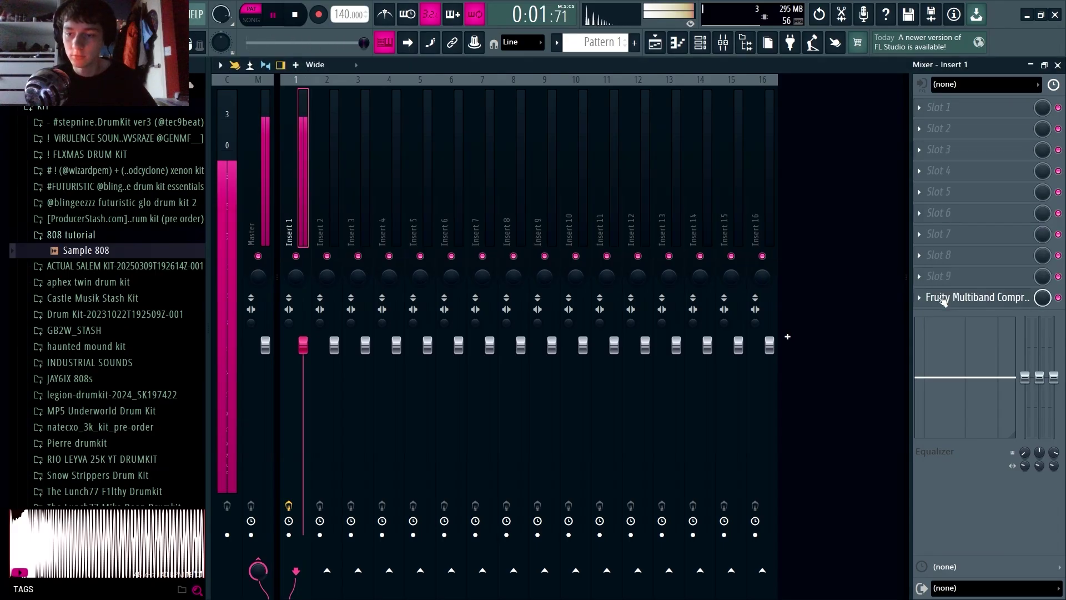
# Add Fruity Parametric EQ 2 to slot 1 of Insert 1 and reshape its curve by repositioning several bands.
pyautogui.click(938, 107)
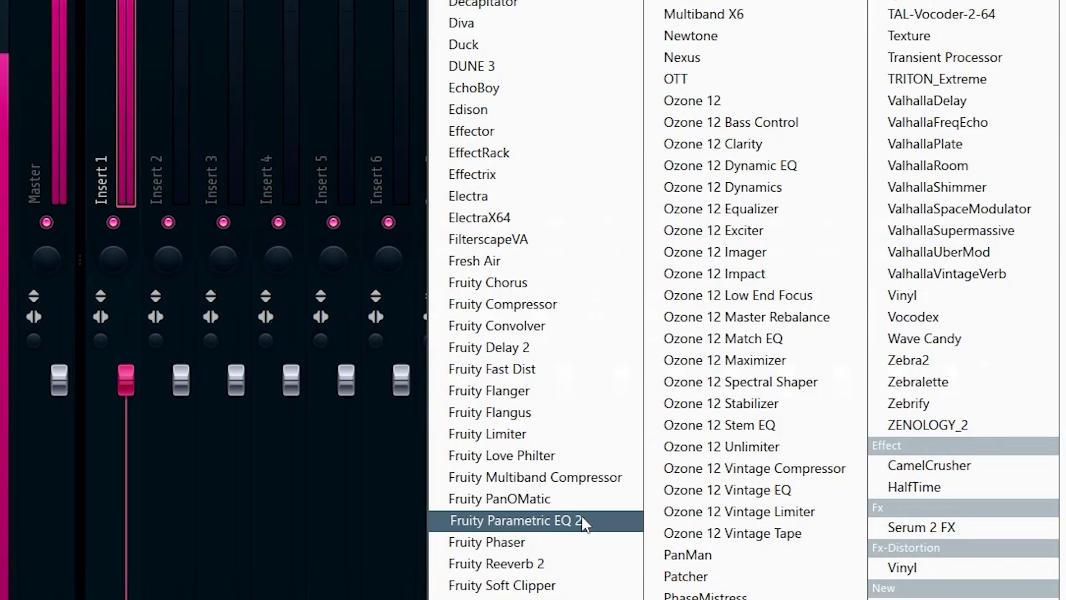
pyautogui.click(577, 424)
pyautogui.moveTo(333, 264); pyautogui.dragTo(319, 288)
pyautogui.moveTo(251, 236); pyautogui.dragTo(188, 232)
pyautogui.moveTo(318, 238); pyautogui.dragTo(277, 300)
pyautogui.moveTo(388, 236); pyautogui.dragTo(389, 308)
pyautogui.moveTo(278, 299); pyautogui.dragTo(288, 287)
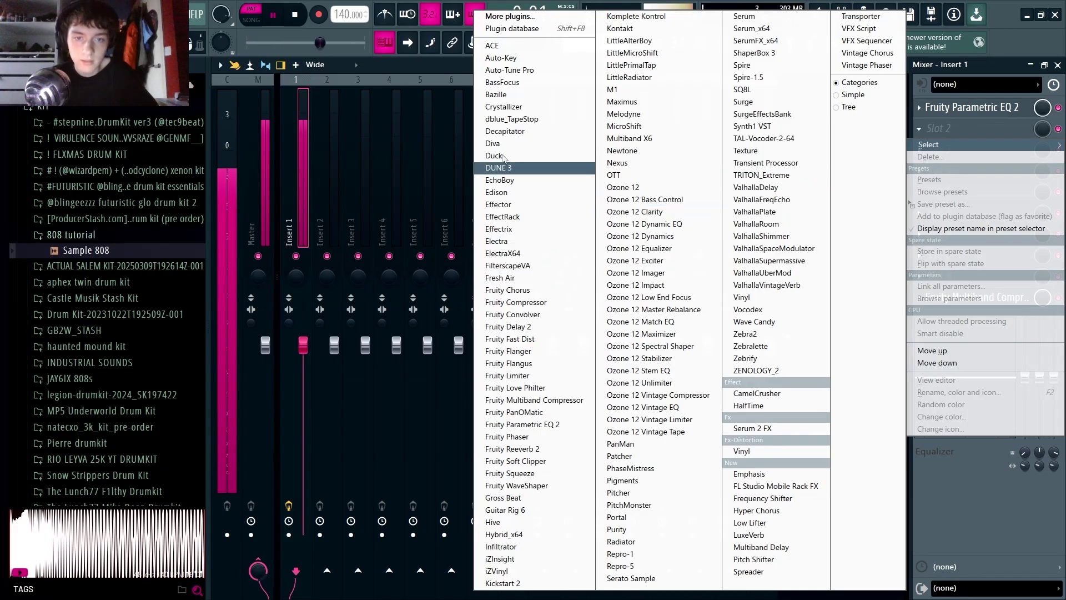
# Add Fruity WaveShaper to slot 2 of Insert 1 and bend its curve upward at the midpoint.
pyautogui.click(533, 485)
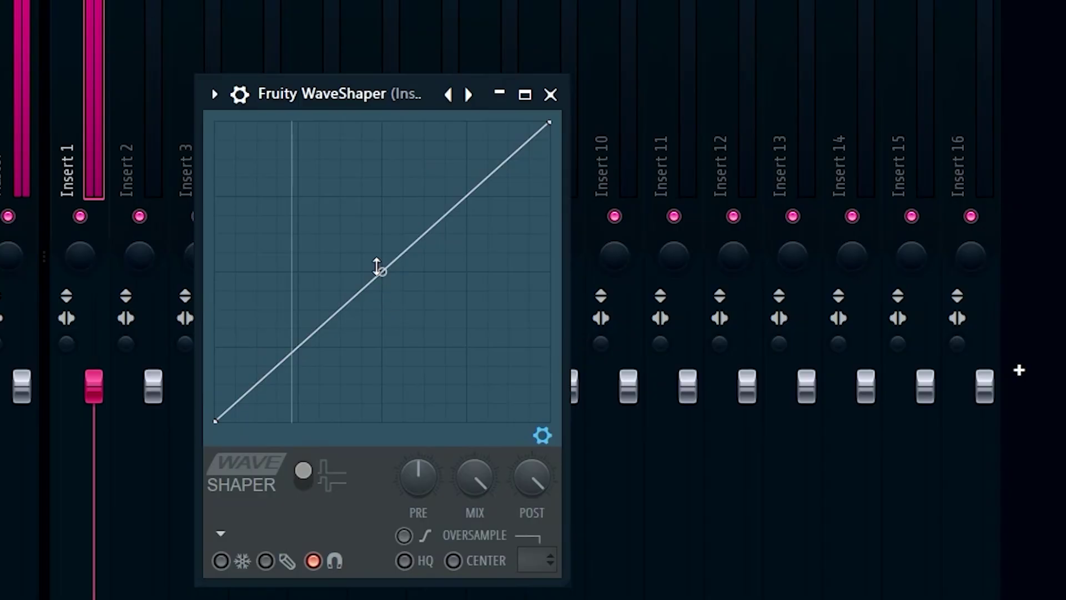
pyautogui.moveTo(397, 234); pyautogui.dragTo(382, 202)
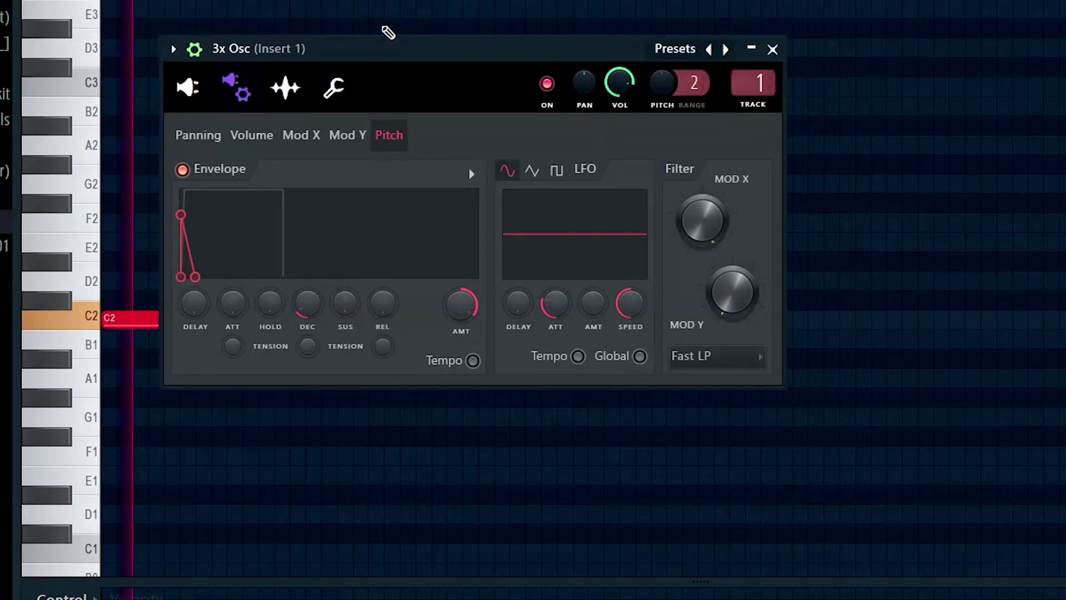
# Fine-tune 3x Osc's pitch envelope amount and decay during playback, and set the volume envelope's attack to zero.
pyautogui.scroll(2, 460, 302)
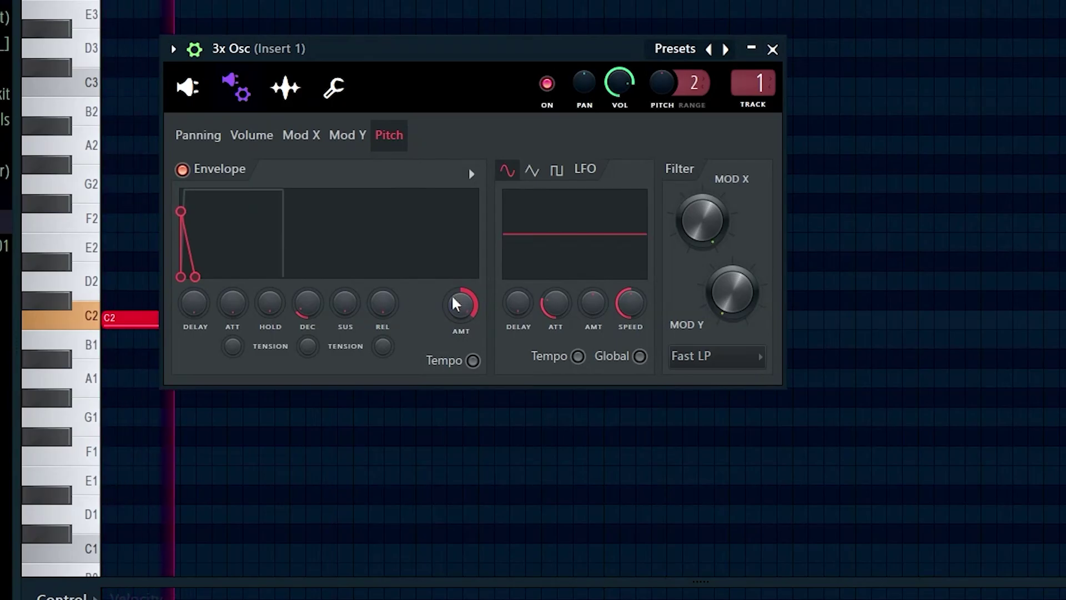
pyautogui.scroll(2, 308, 303)
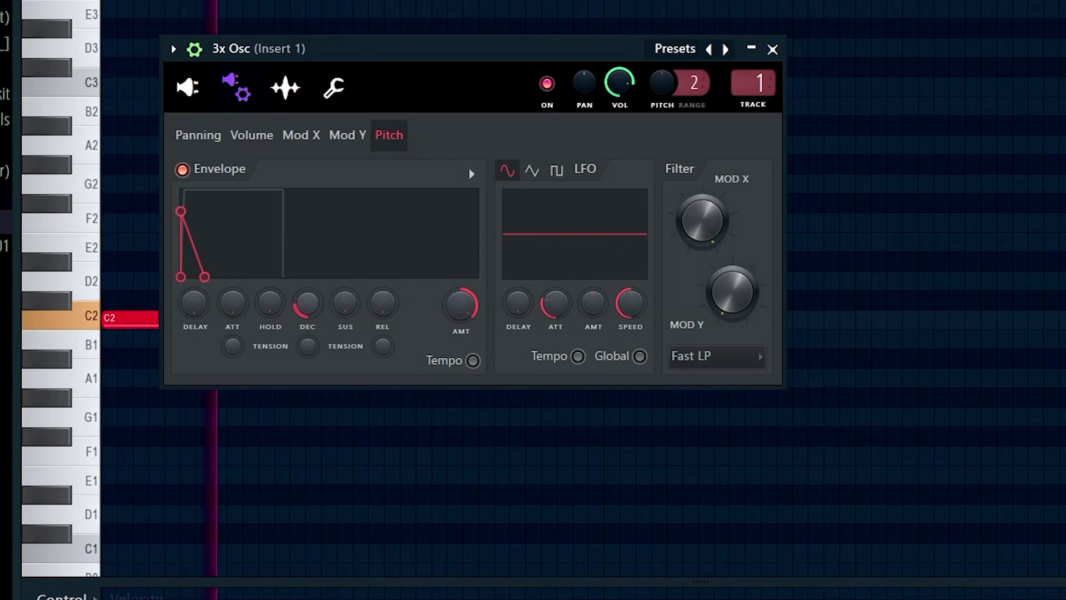
pyautogui.click(253, 135)
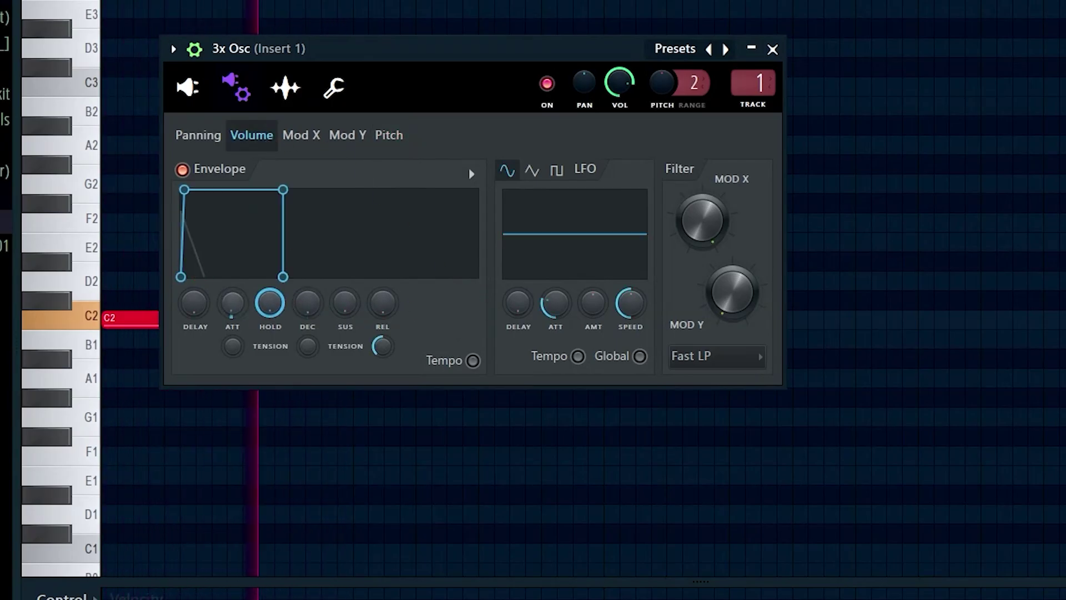
pyautogui.moveTo(270, 302); pyautogui.dragTo(248, 302)
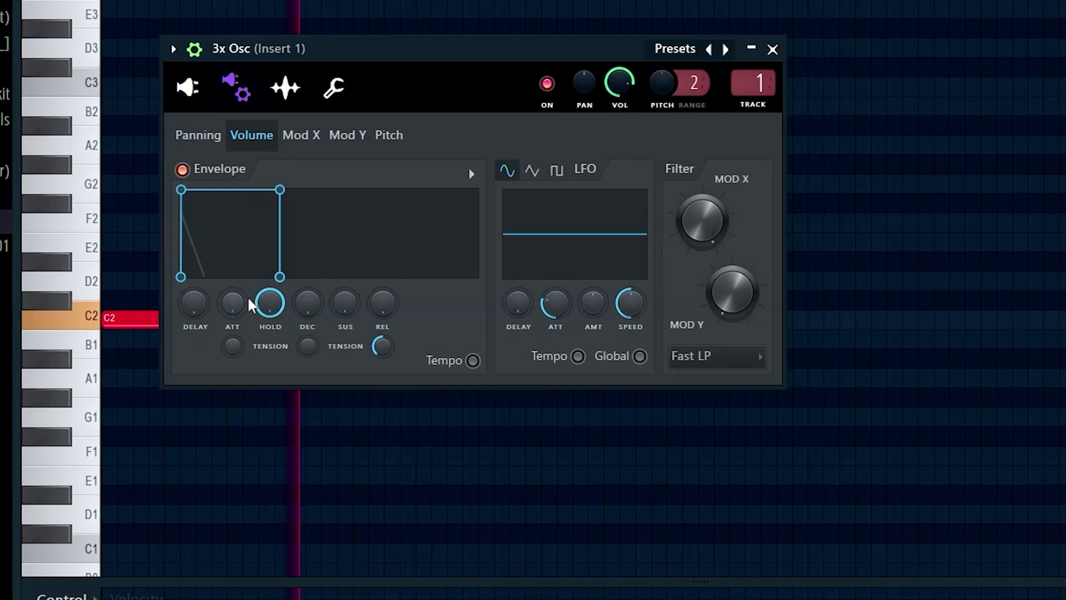
pyautogui.click(388, 136)
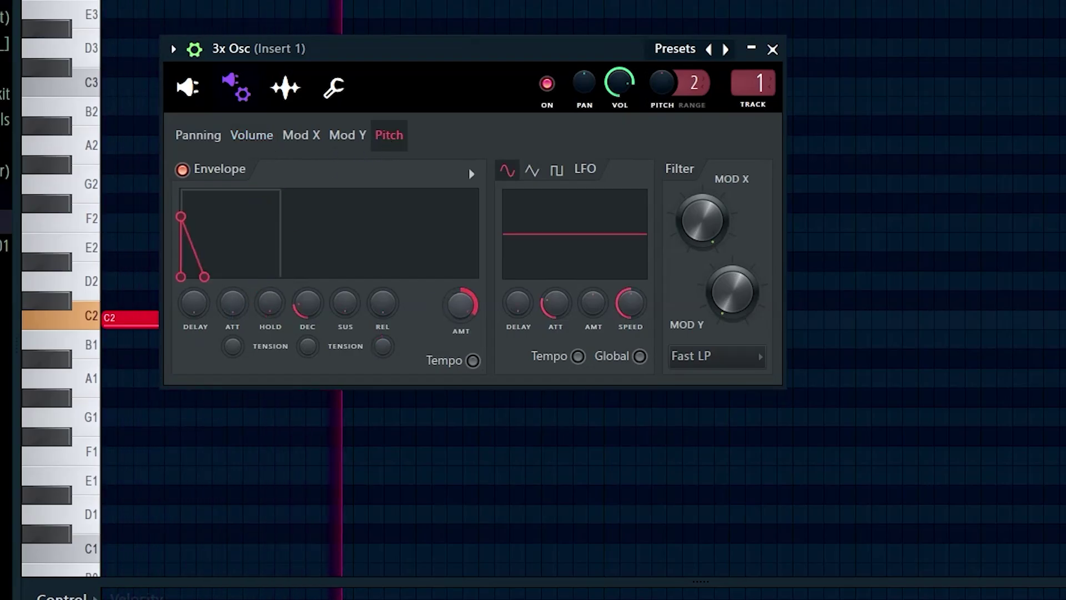
pyautogui.moveTo(307, 303); pyautogui.dragTo(302, 299)
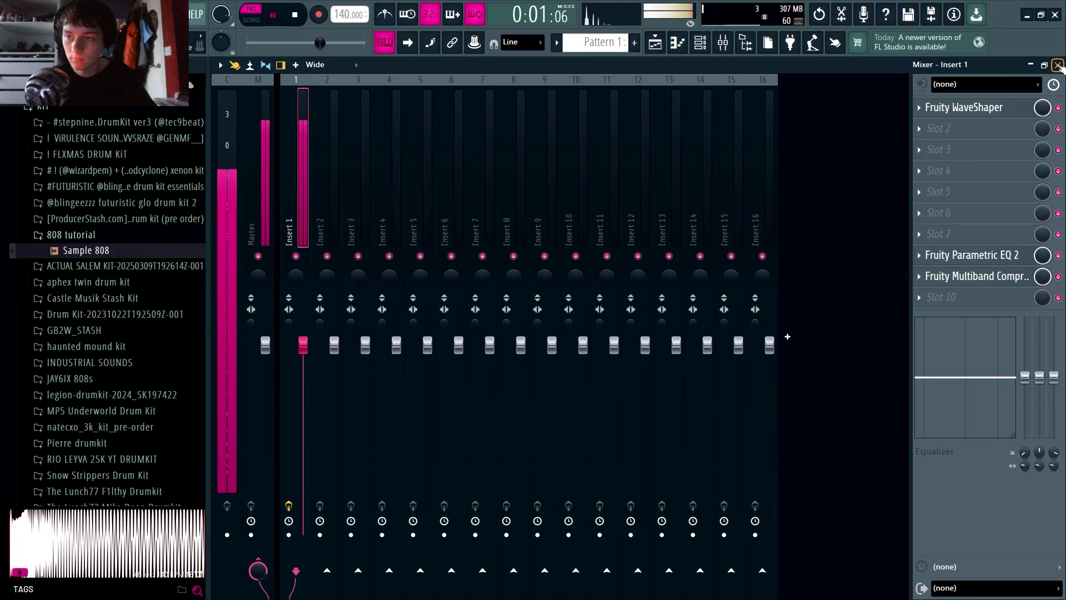
# Stop playback, return from the mixer and piano roll to the playlist, and render and replace Pattern 1.
pyautogui.click(1059, 65)
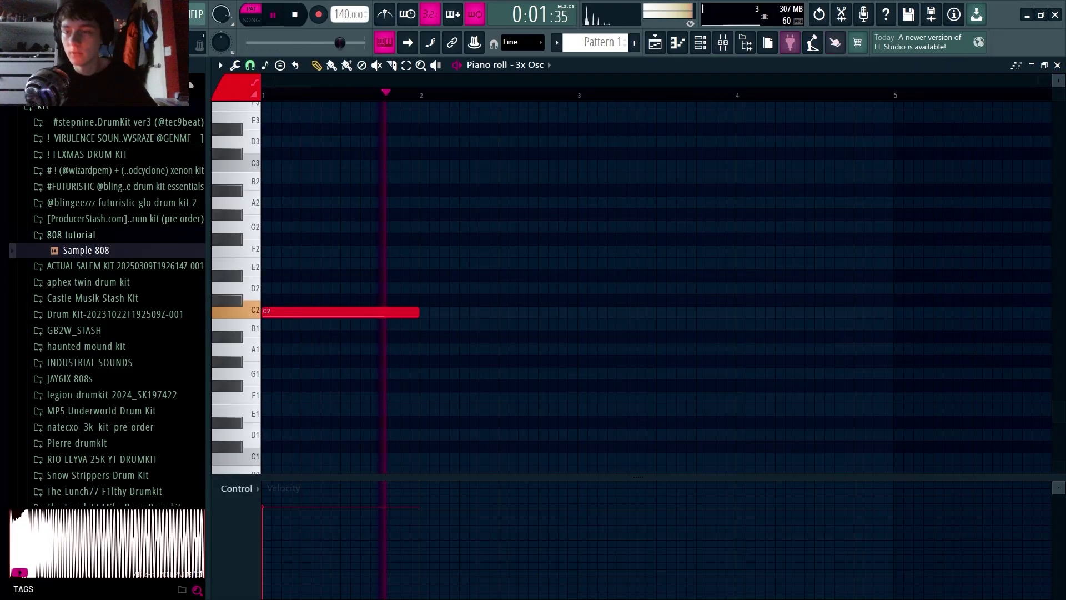
pyautogui.press('space')
pyautogui.click(1057, 66)
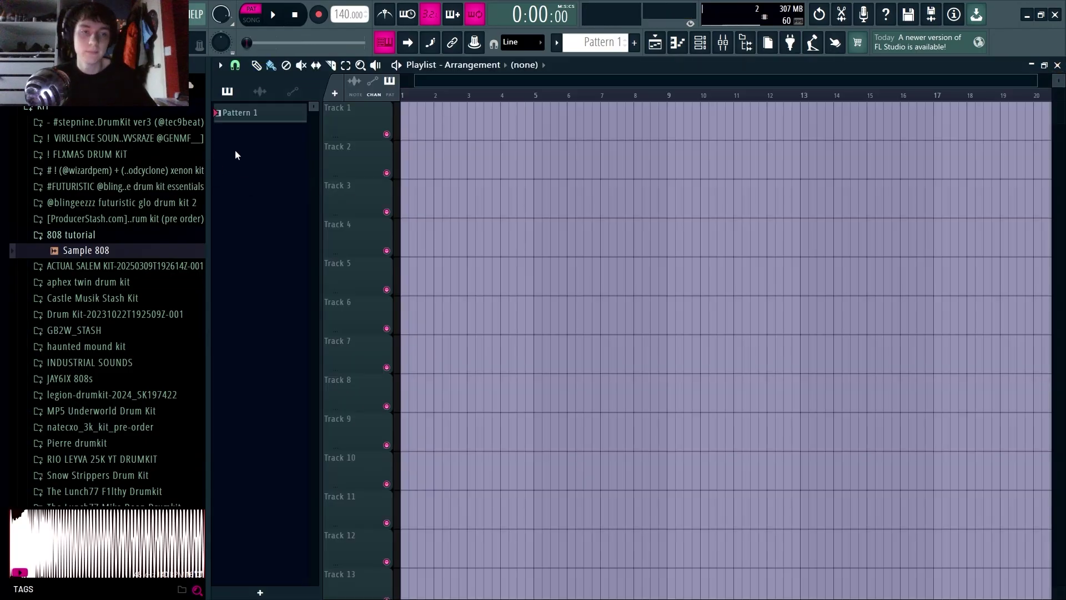
pyautogui.rightClick(252, 118)
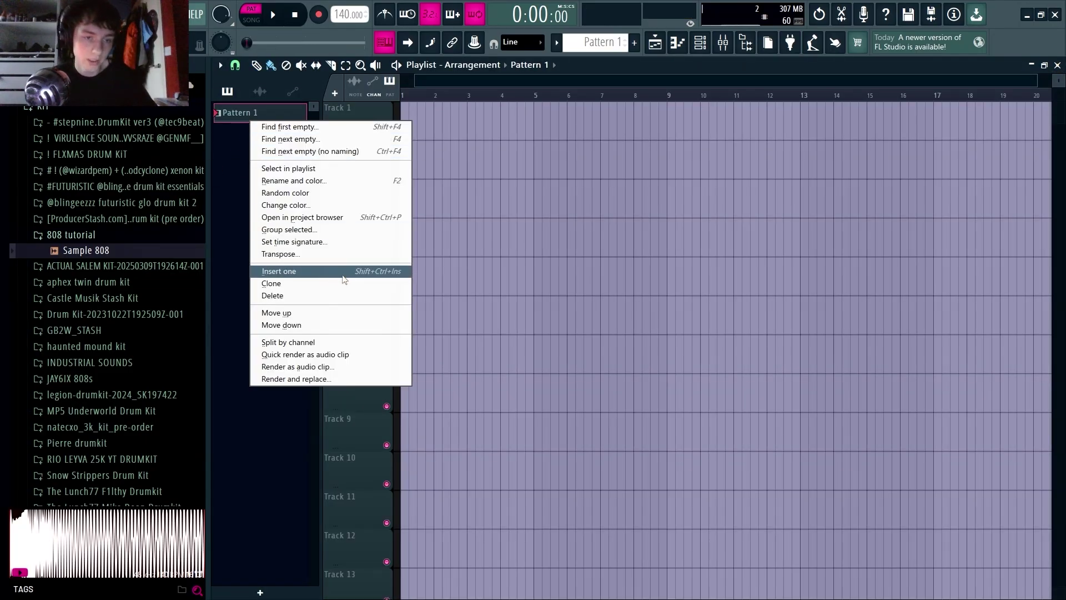
pyautogui.click(297, 379)
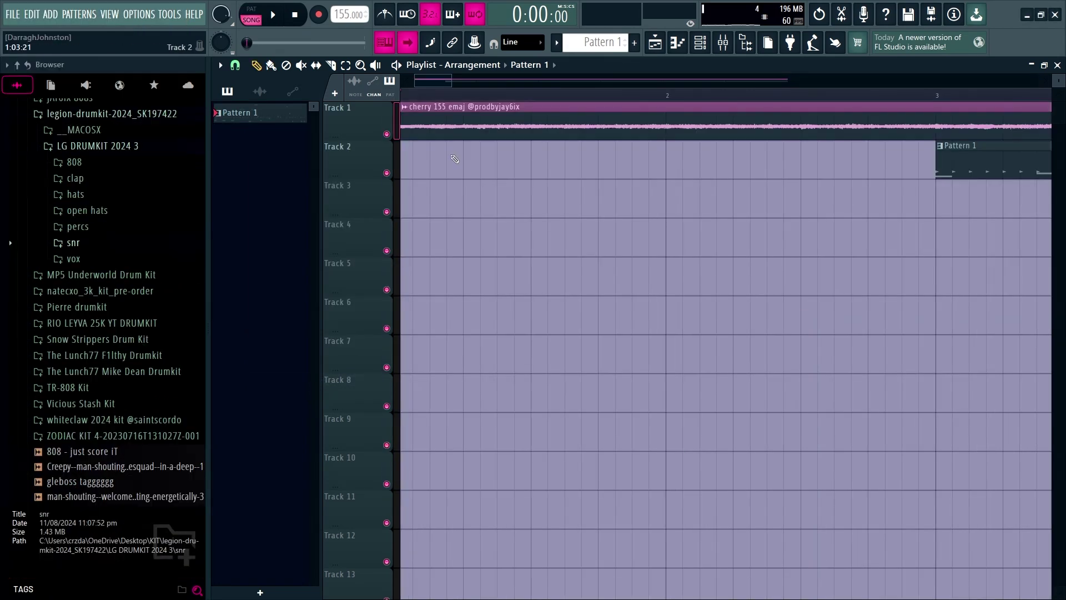
# Play the arrangement of the 155 BPM project containing the cherry melody.
pyautogui.press('space')
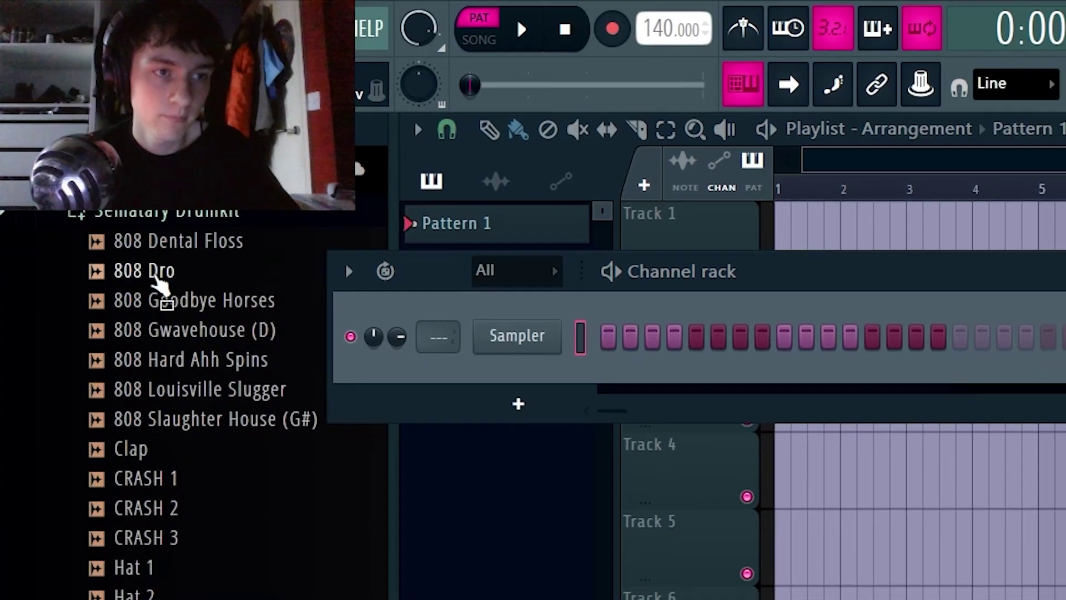
# Load the 808 Dro sample from the Sematary Drumkit into the Sampler channel, route it to Insert 1 and open its settings.
pyautogui.moveTo(165, 295); pyautogui.dragTo(469, 311)
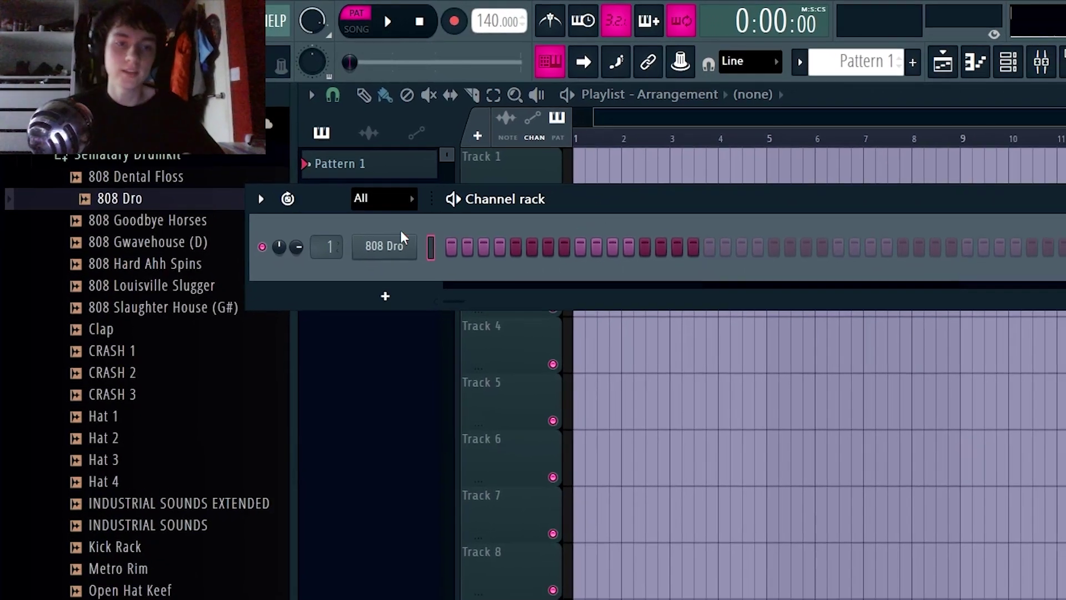
pyautogui.click(404, 251)
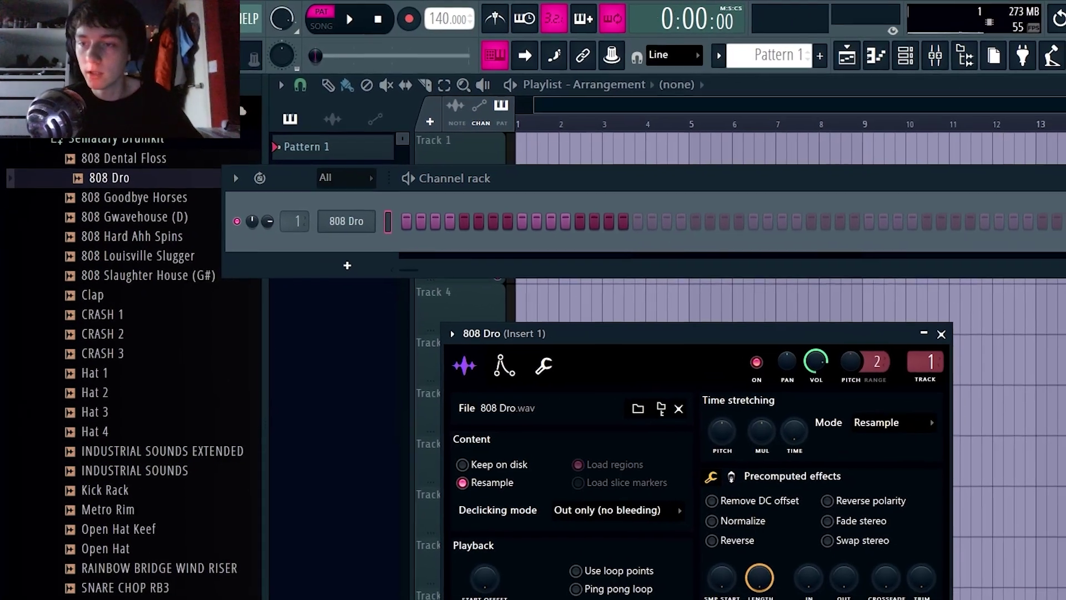
pyautogui.press('F6')
pyautogui.moveTo(677, 305); pyautogui.dragTo(681, 205)
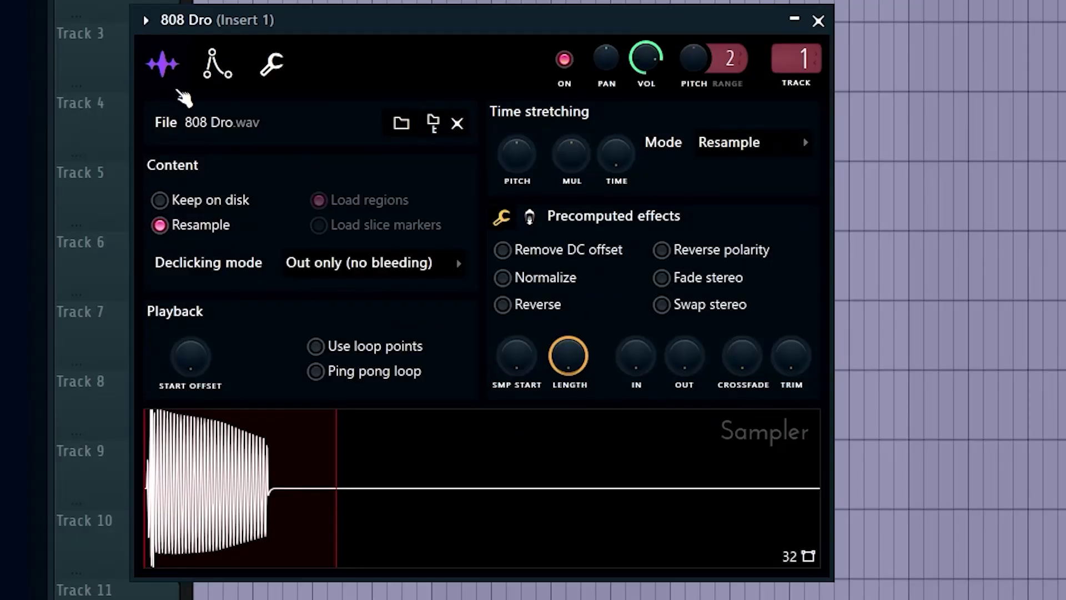
# Enable 808 Dro's volume envelope with a very short attack, full hold, and zero decay, sustain and release.
pyautogui.click(223, 75)
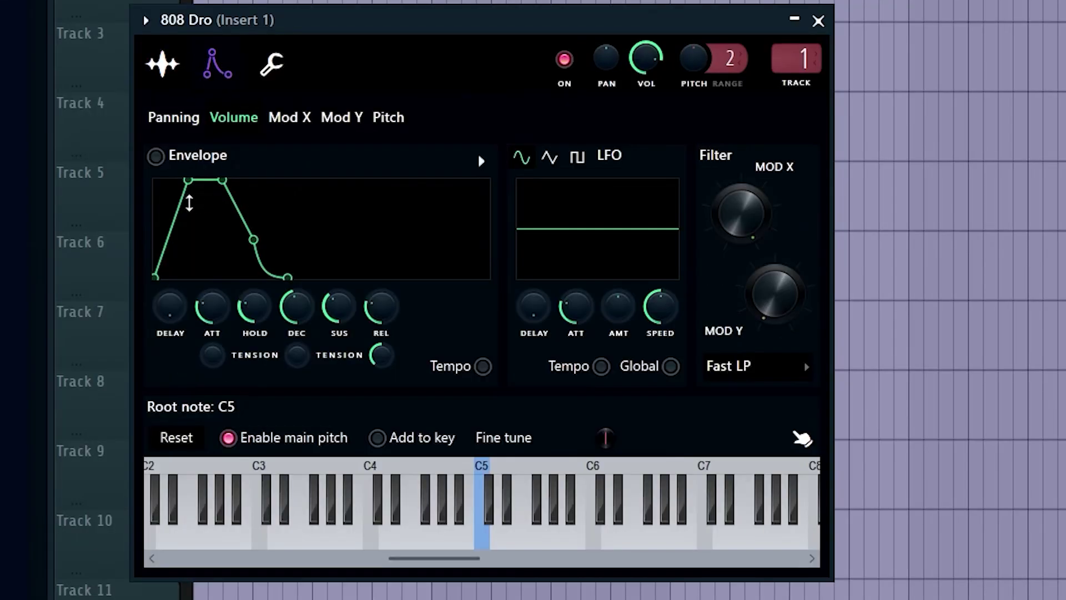
pyautogui.click(157, 156)
pyautogui.moveTo(211, 306); pyautogui.dragTo(211, 317)
pyautogui.moveTo(295, 305); pyautogui.dragTo(380, 322)
pyautogui.moveTo(211, 305); pyautogui.dragTo(211, 325)
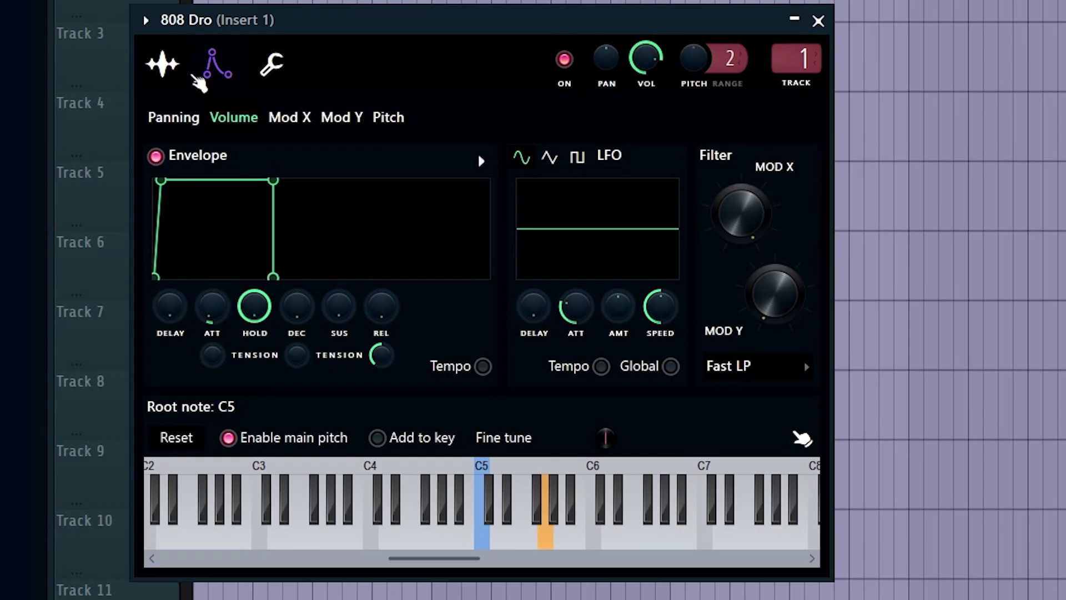
# Normalize the 808 Dro sample and turn its channel volume up to maximum.
pyautogui.click(179, 65)
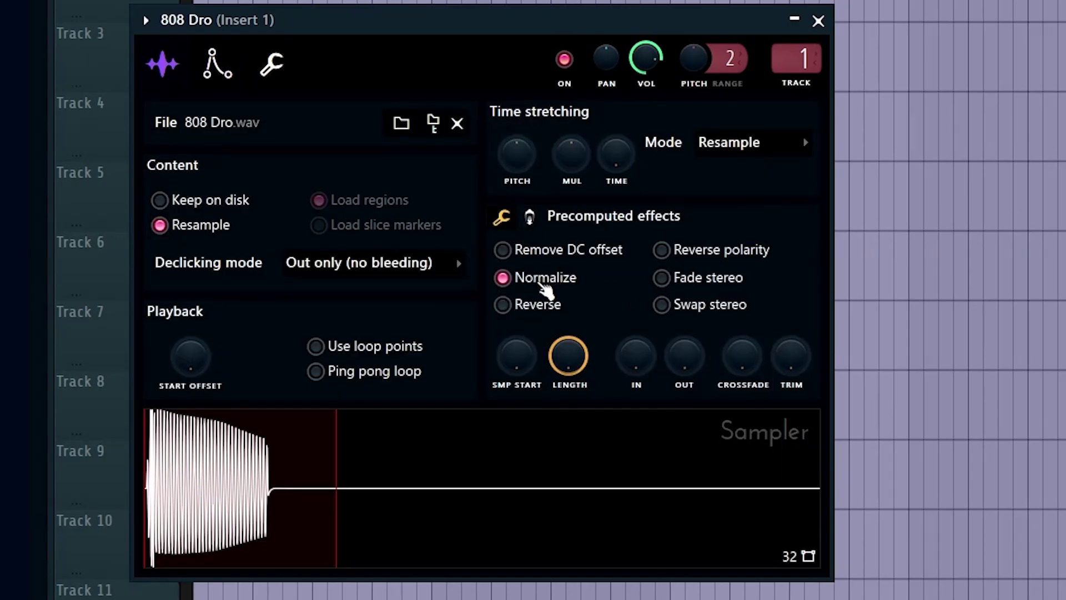
pyautogui.click(271, 64)
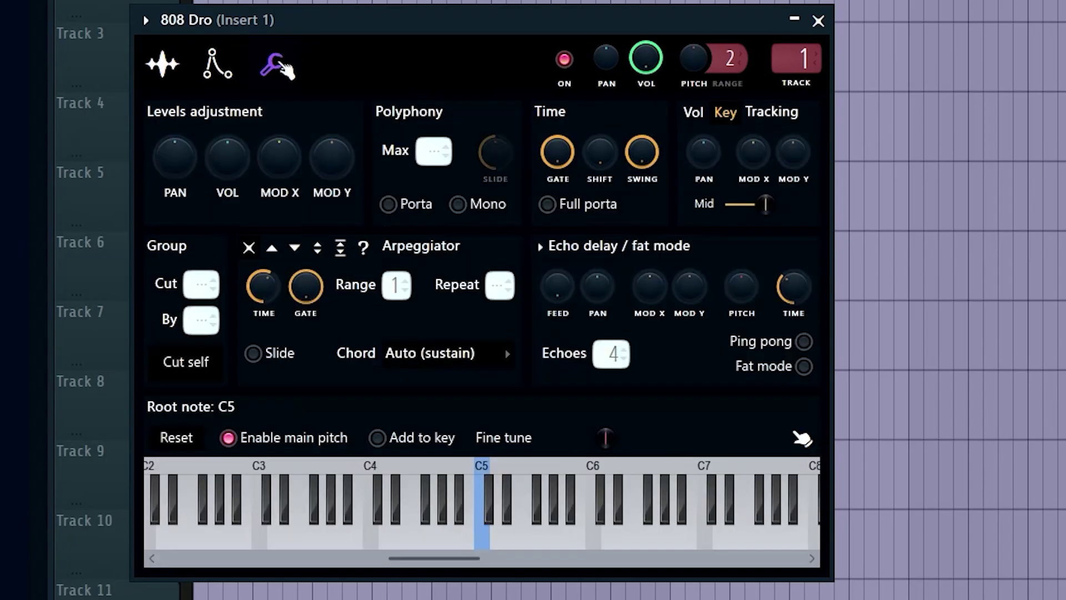
# Enable 808 Dro's pitch envelope, raise its amount strongly with a slightly longer decay, and close the channel settings.
pyautogui.click(217, 63)
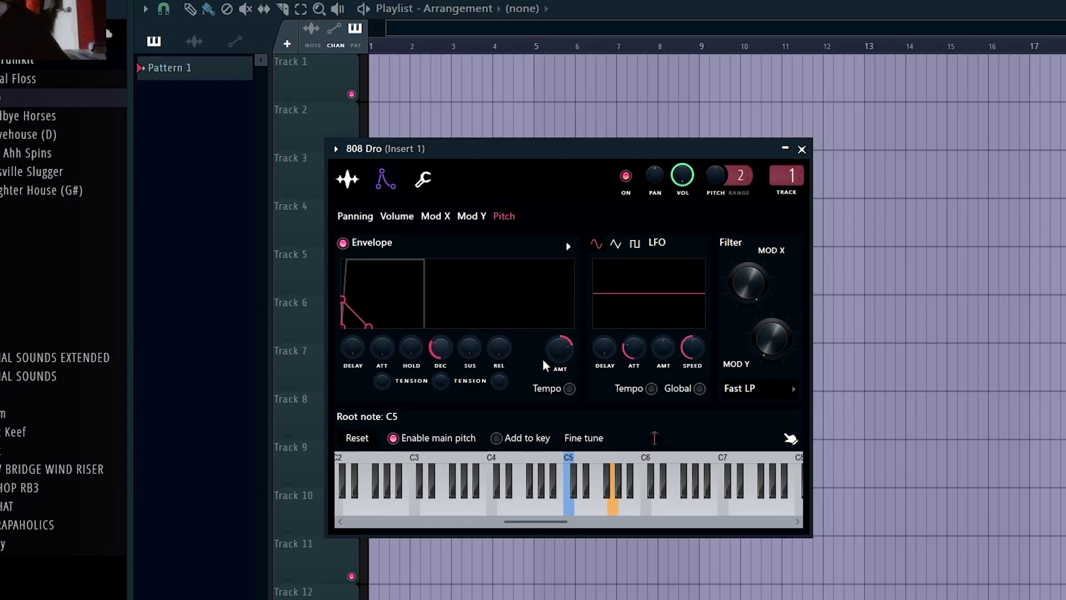
pyautogui.moveTo(560, 348); pyautogui.dragTo(559, 339)
pyautogui.moveTo(440, 349); pyautogui.dragTo(440, 345)
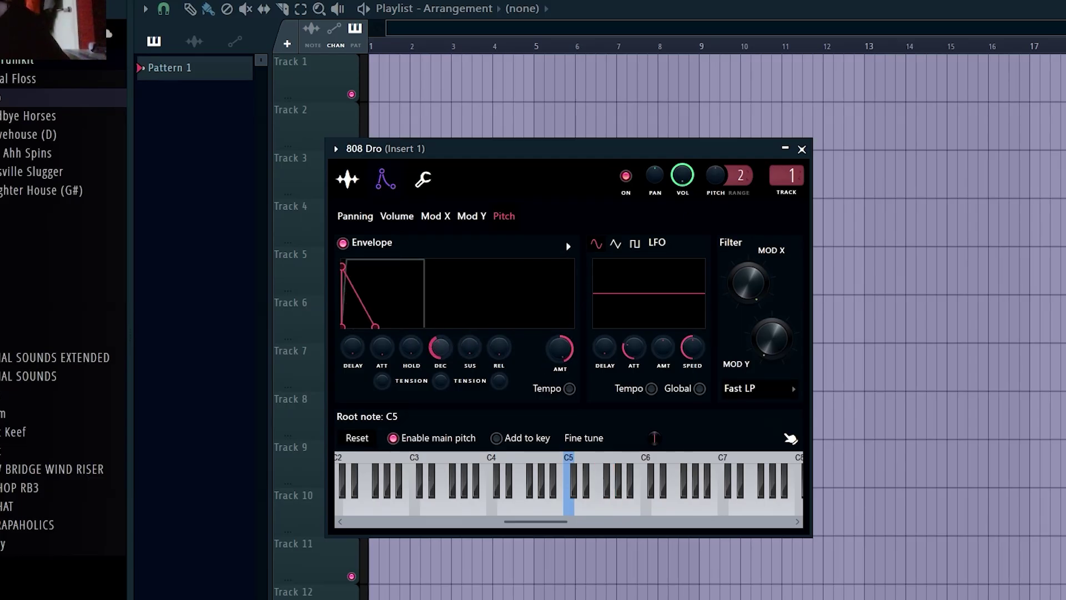
pyautogui.click(801, 149)
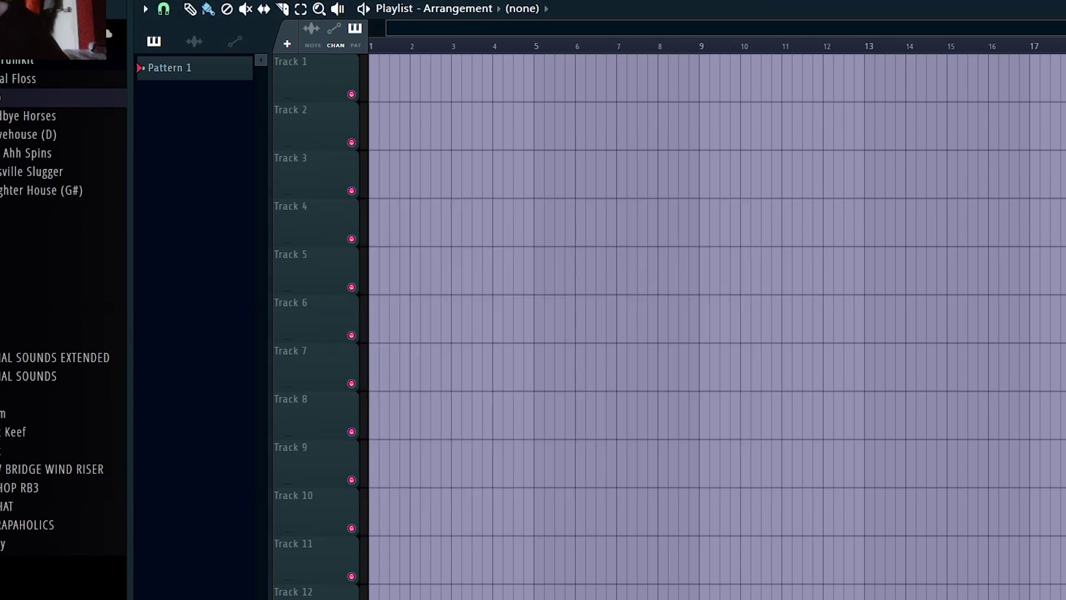
# Add Fruity Parametric EQ 2 to slot 1 of Insert 1.
pyautogui.press('F7')
pyautogui.press('F9')
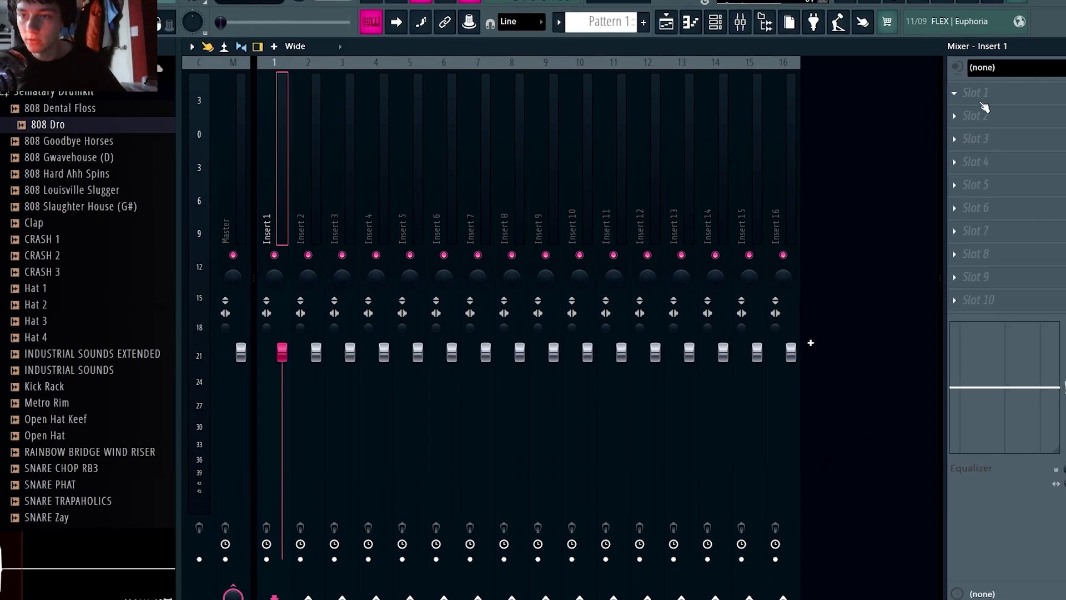
pyautogui.click(960, 98)
pyautogui.moveTo(951, 115)
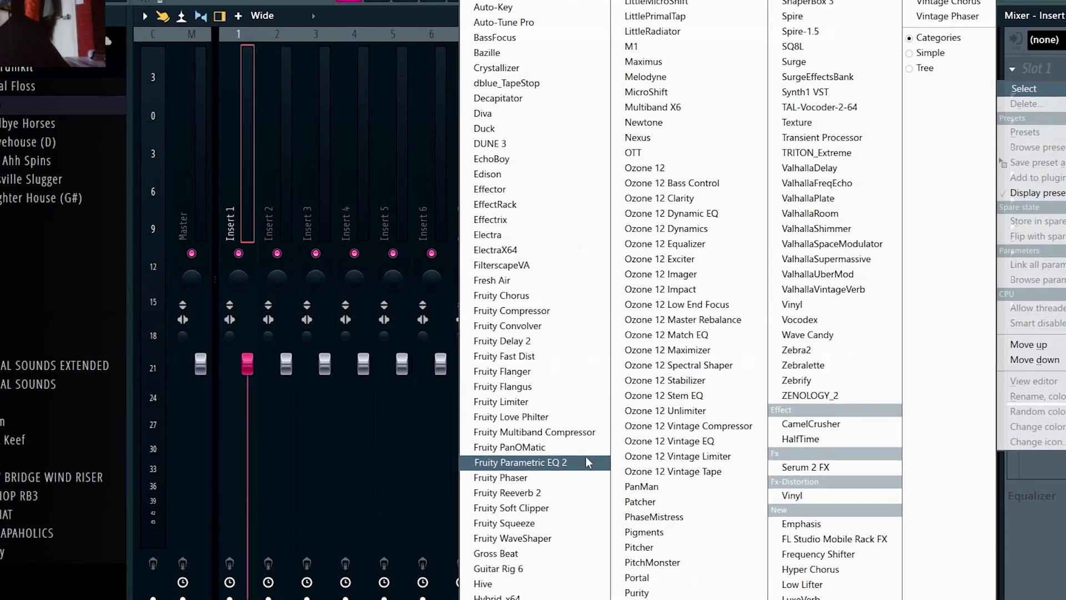
pyautogui.click(586, 455)
# Boost EQ band 2 in the sub range by about 5 dB and lower bands 3 to 7, cutting band 6 by about 8 dB.
pyautogui.moveTo(474, 306); pyautogui.dragTo(366, 295)
pyautogui.click(489, 323)
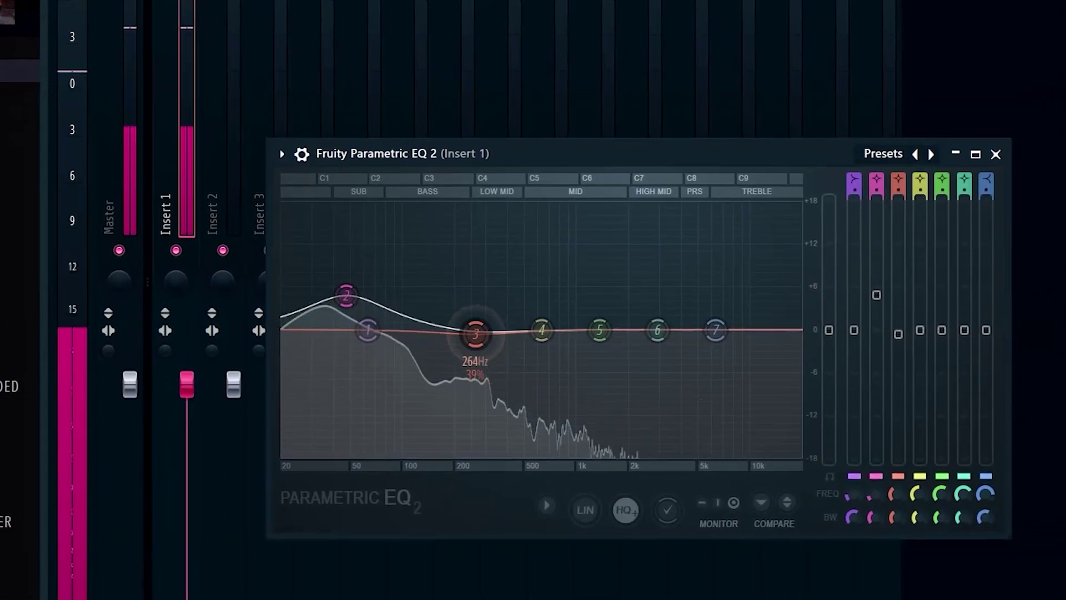
pyautogui.moveTo(476, 333); pyautogui.dragTo(479, 347)
pyautogui.moveTo(541, 330); pyautogui.dragTo(550, 358)
pyautogui.moveTo(599, 329)
pyautogui.mouseDown()
pyautogui.moveTo(604, 375)
pyautogui.moveTo(678, 400)
pyautogui.mouseUp()
pyautogui.moveTo(734, 337); pyautogui.dragTo(752, 383)
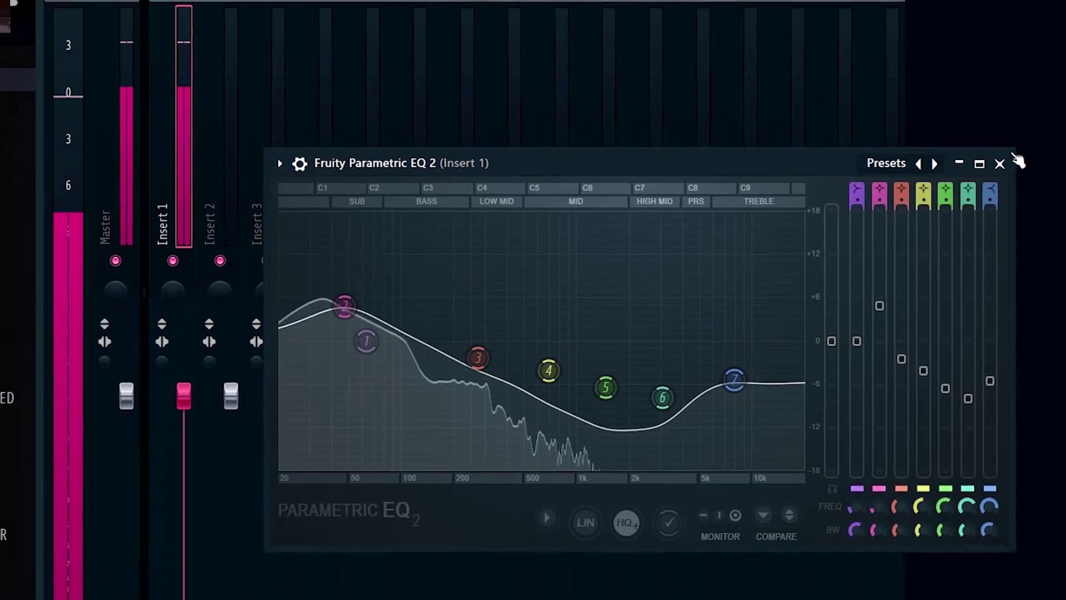
pyautogui.click(1016, 156)
# Add Fruity WaveShaper to slot 2, flatten its curve's upper end with an added point, and adjust the pre, mix and post levels.
pyautogui.click(1058, 98)
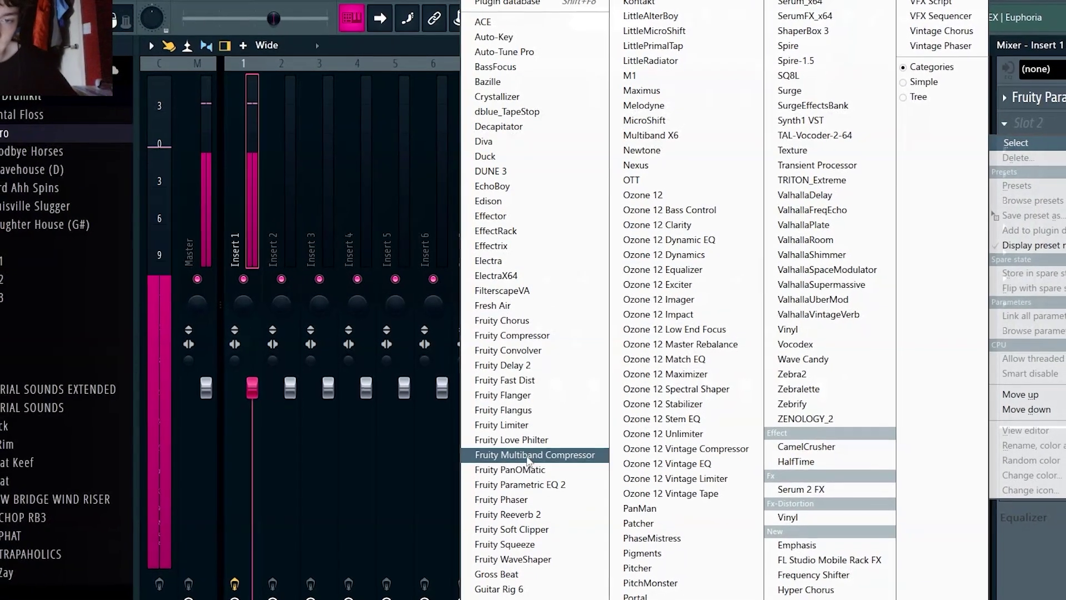
pyautogui.click(513, 559)
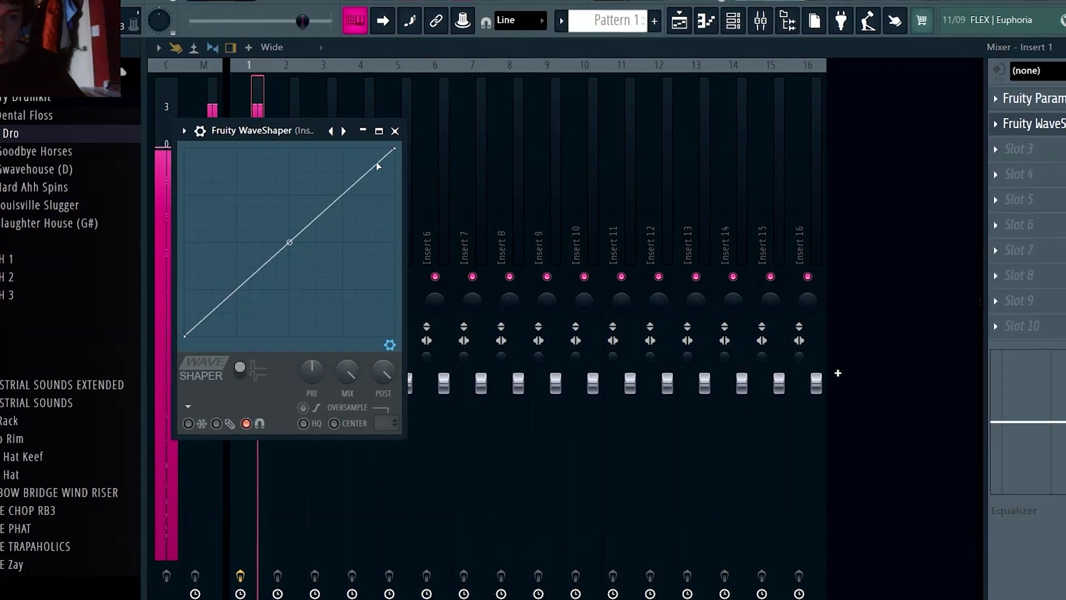
pyautogui.rightClick(381, 160)
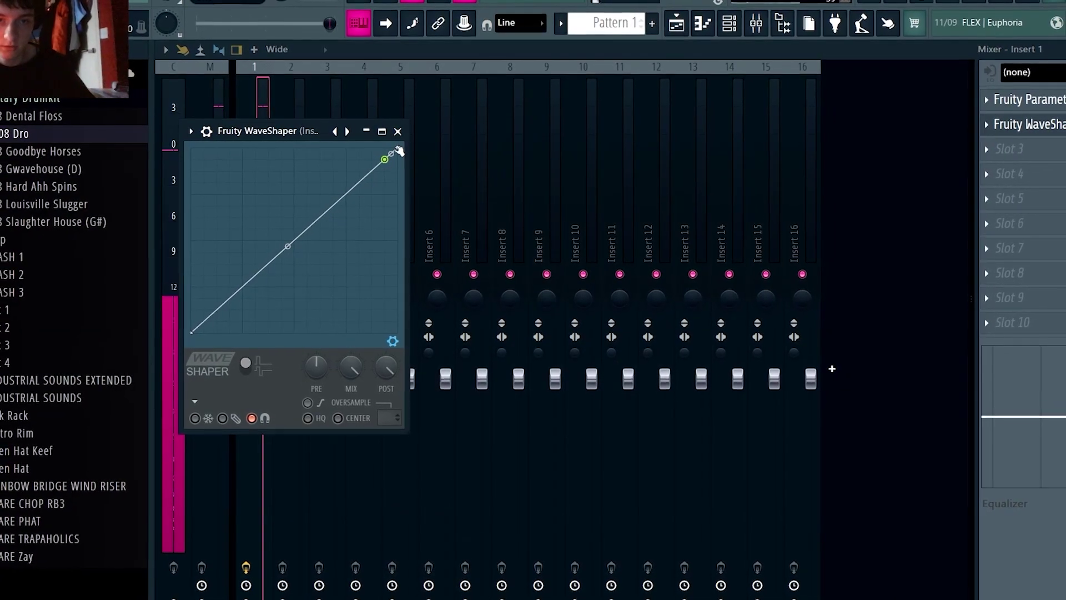
pyautogui.moveTo(397, 151); pyautogui.dragTo(384, 169)
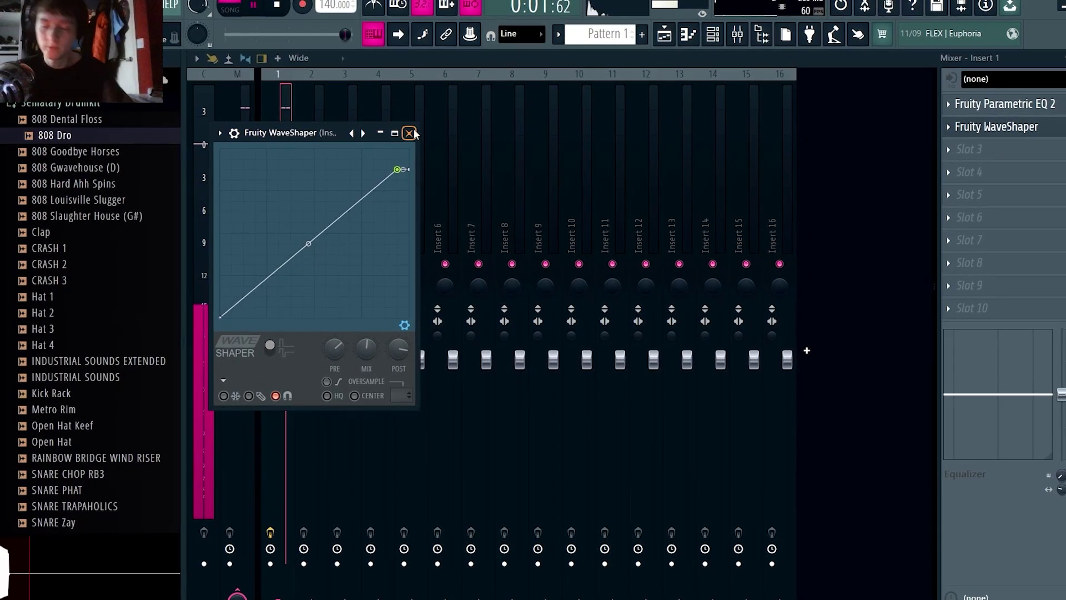
pyautogui.click(408, 132)
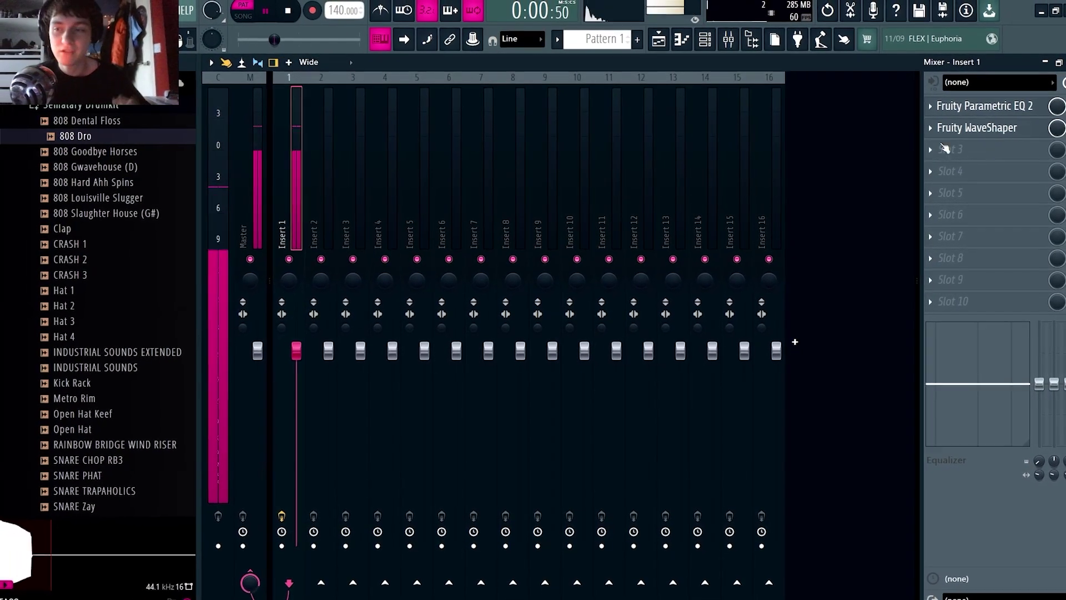
# Raise EQ band 1 near 67 Hz by about 2 dB, and close the EQ and the mixer.
pyautogui.click(977, 106)
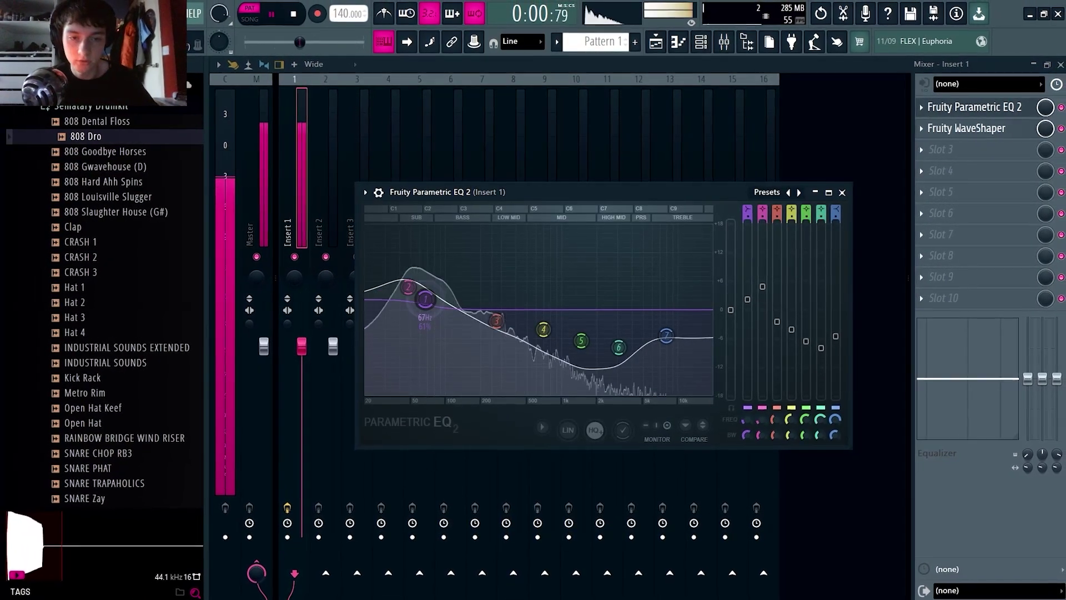
pyautogui.click(844, 192)
pyautogui.click(1057, 65)
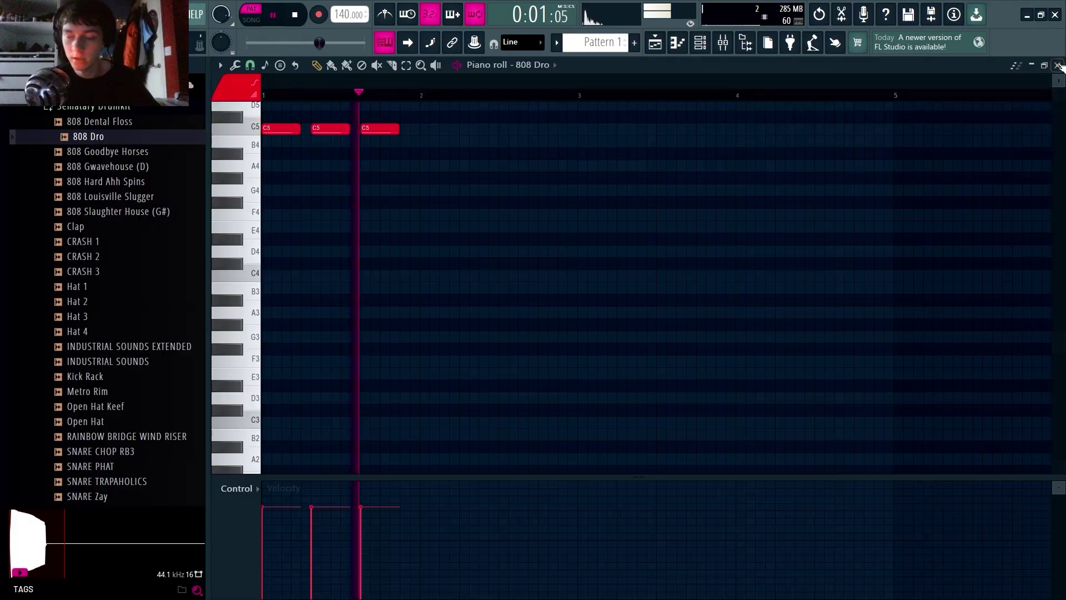
# Bring up the 808 Dro channel settings over the piano roll and stop playback.
pyautogui.click(545, 66)
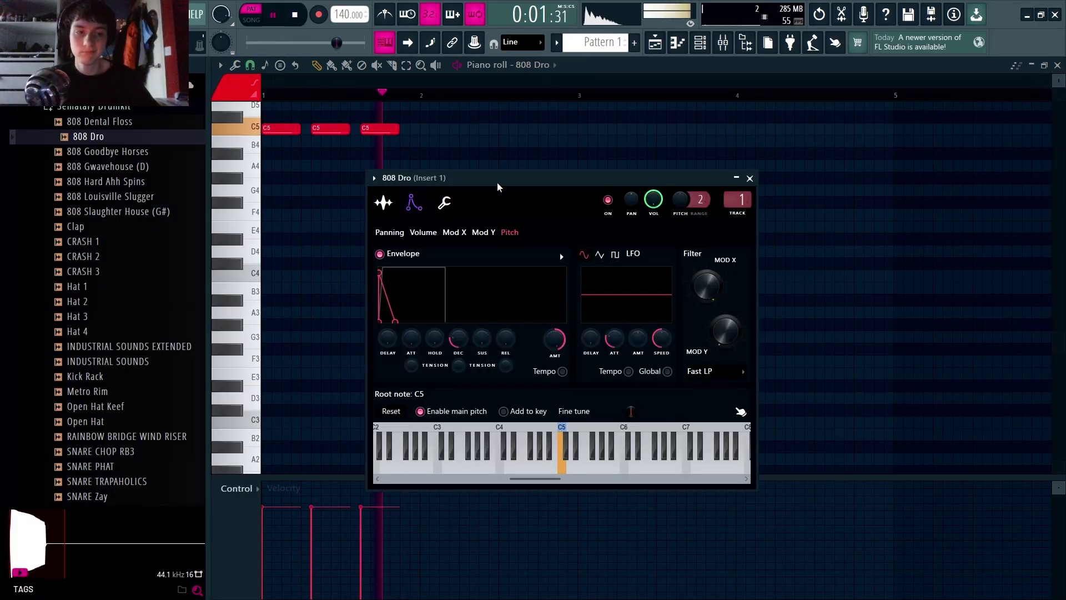
pyautogui.moveTo(497, 182); pyautogui.dragTo(481, 115)
pyautogui.press('space')
# Add the 808 Hard Ahh Spins sample as a new channel, and close the channel rack and the 808 Dro settings.
pyautogui.press('F6')
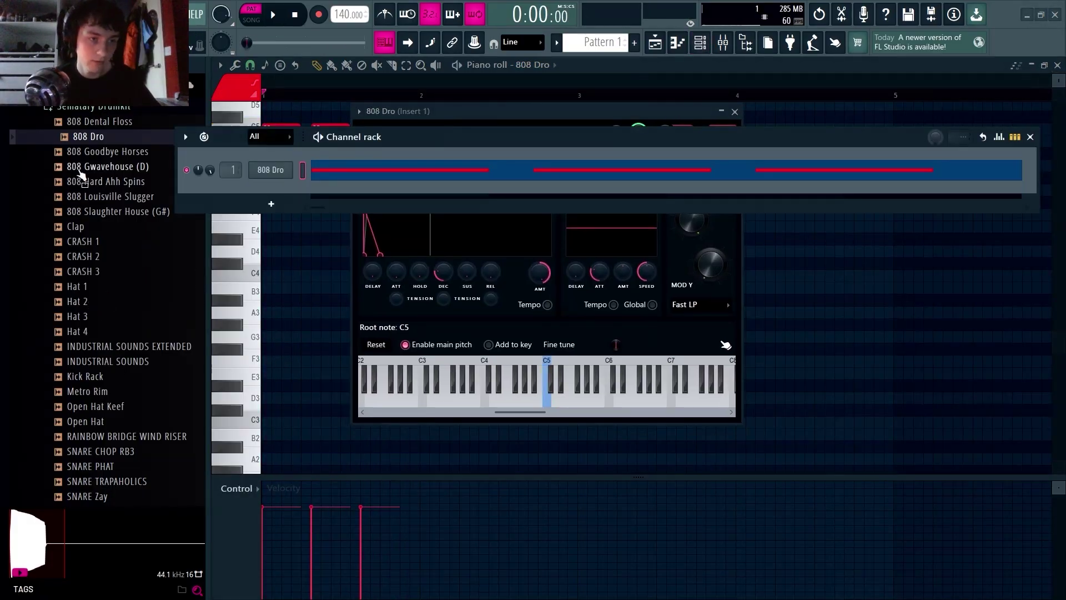
pyautogui.moveTo(84, 181); pyautogui.dragTo(312, 188)
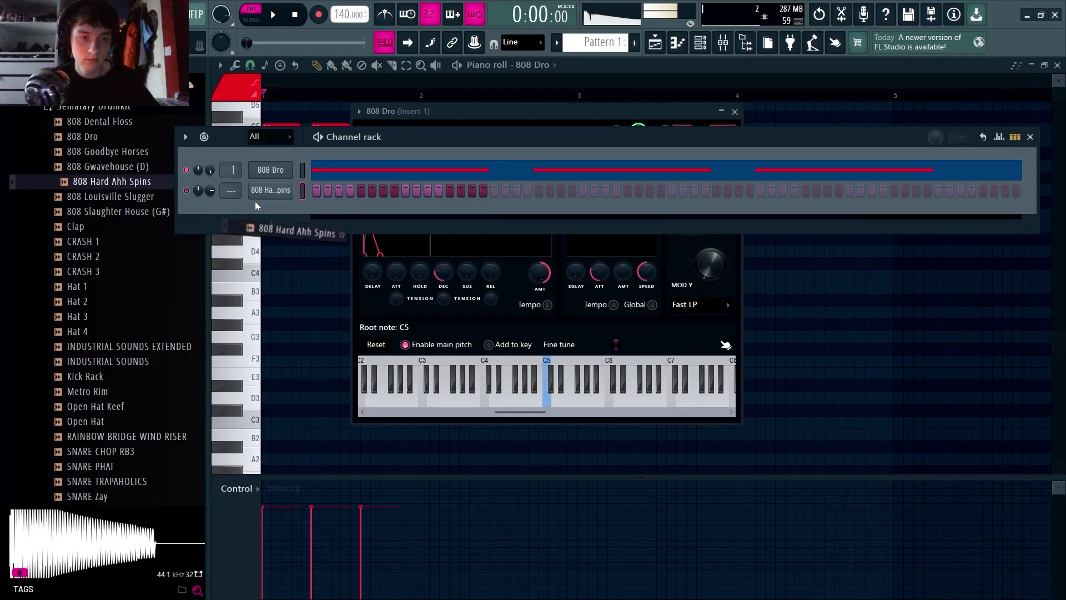
pyautogui.click(1031, 138)
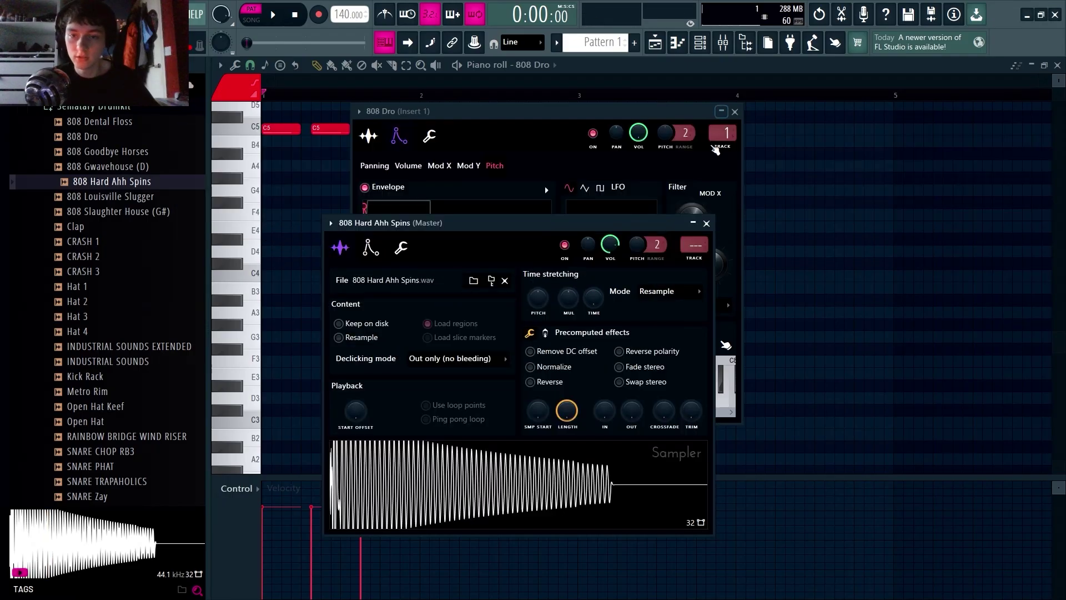
pyautogui.click(735, 112)
# Enable 808 Hard Ahh Spins' volume envelope with short attack, full hold, and zero decay, sustain and release, auditioning the sound.
pyautogui.click(372, 249)
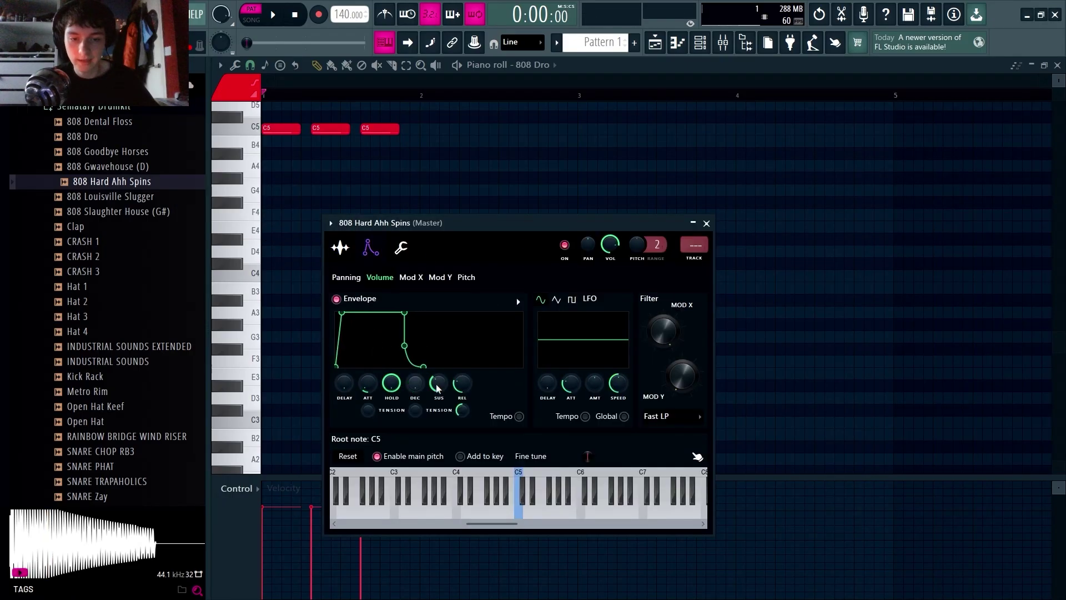
pyautogui.press('i')
pyautogui.press('b')
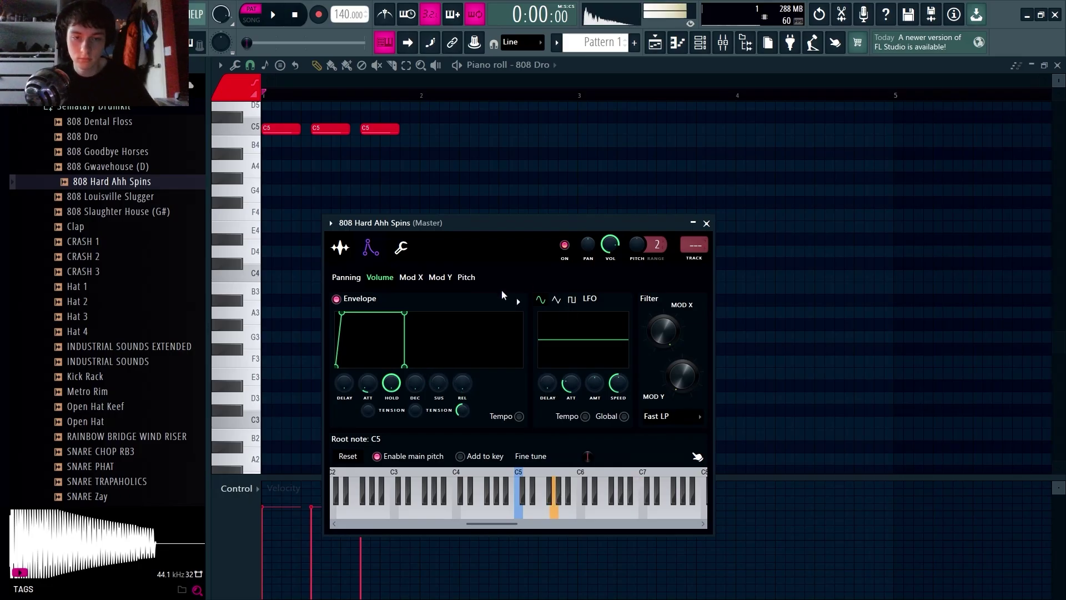
# Enable 808 Hard Ahh Spins' pitch envelope with a raised amount, short decay, and zero sustain and release, and close its settings.
pyautogui.click(469, 277)
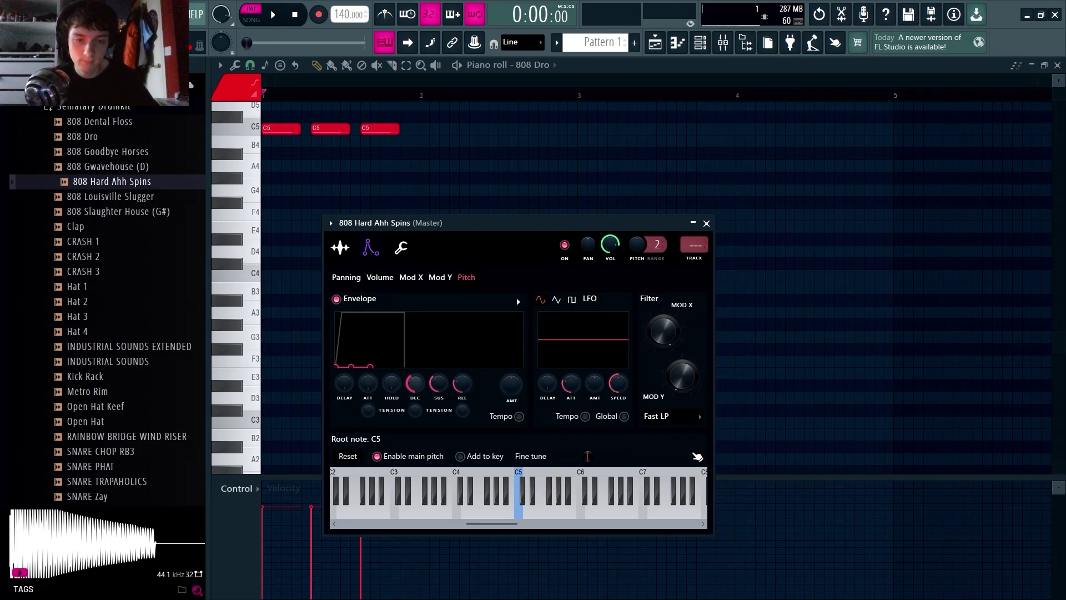
pyautogui.moveTo(512, 383); pyautogui.dragTo(511, 366)
pyautogui.press('b')
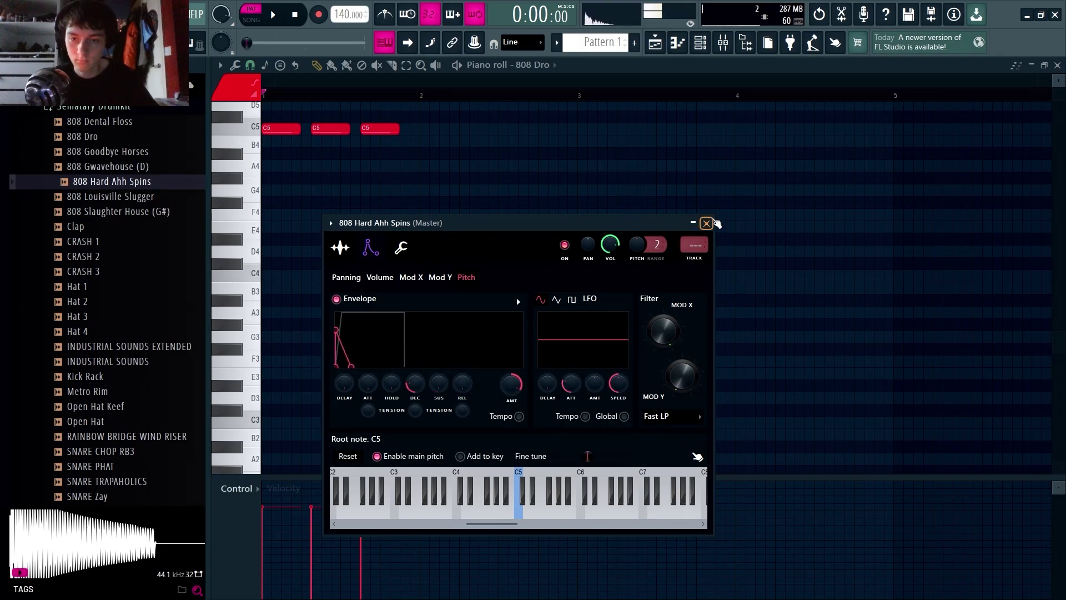
pyautogui.click(706, 224)
# Route the 808 Hard Ahh Spins channel to mixer track 1 and audition it through the Insert 1 effects.
pyautogui.click(729, 43)
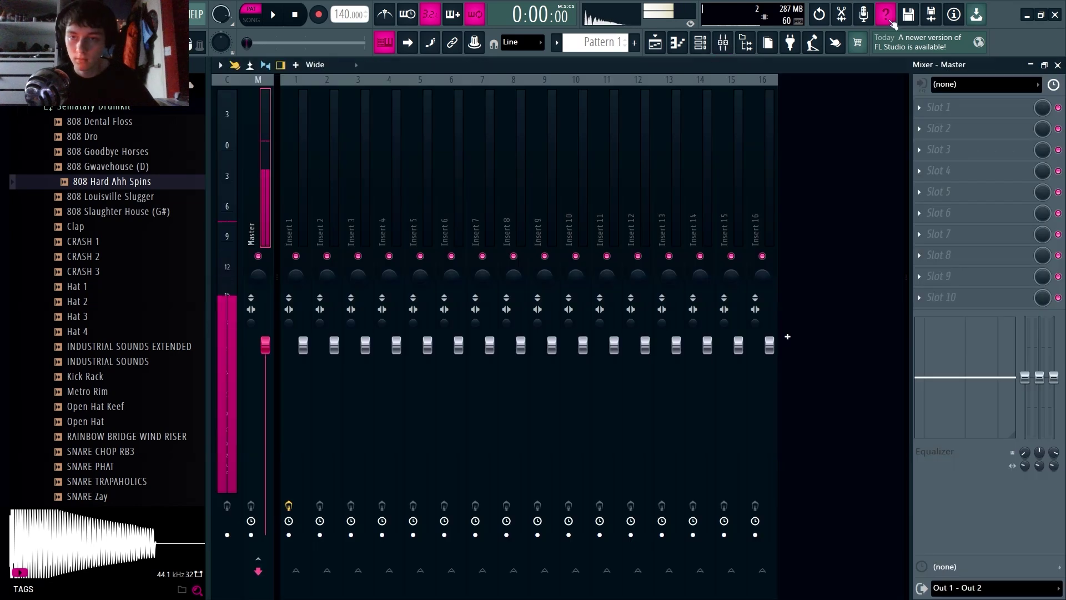
pyautogui.click(702, 43)
pyautogui.scroll(2, 302, 190)
pyautogui.scroll(-1, 302, 190)
pyautogui.moveTo(385, 143); pyautogui.dragTo(310, 380)
pyautogui.press('space')
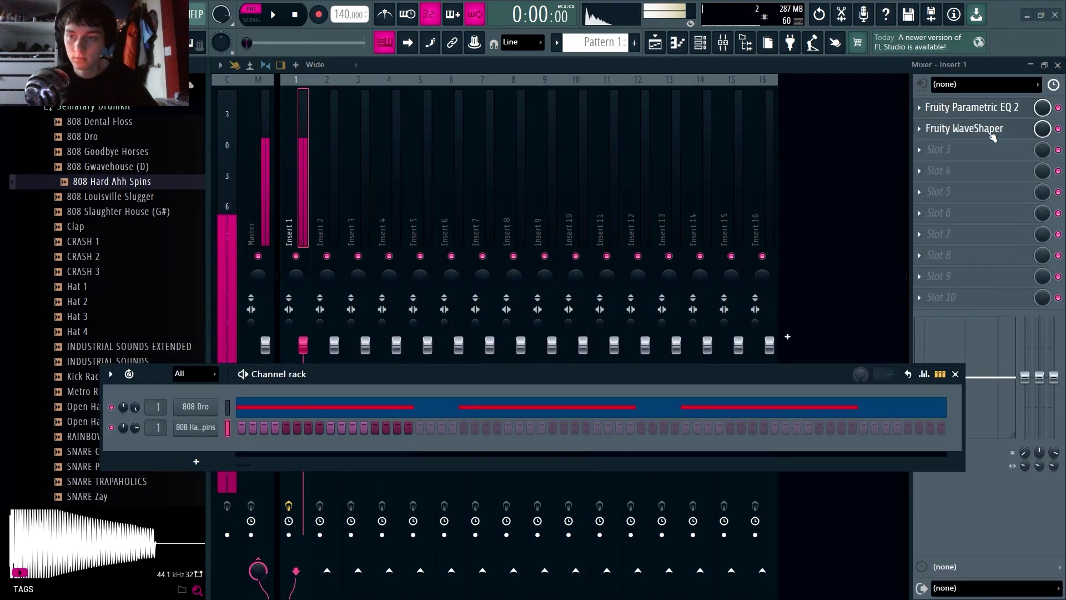
# Close the channel rack, return to the playlist, and delete Pattern 1.
pyautogui.click(955, 374)
pyautogui.press('F7')
pyautogui.press('F5')
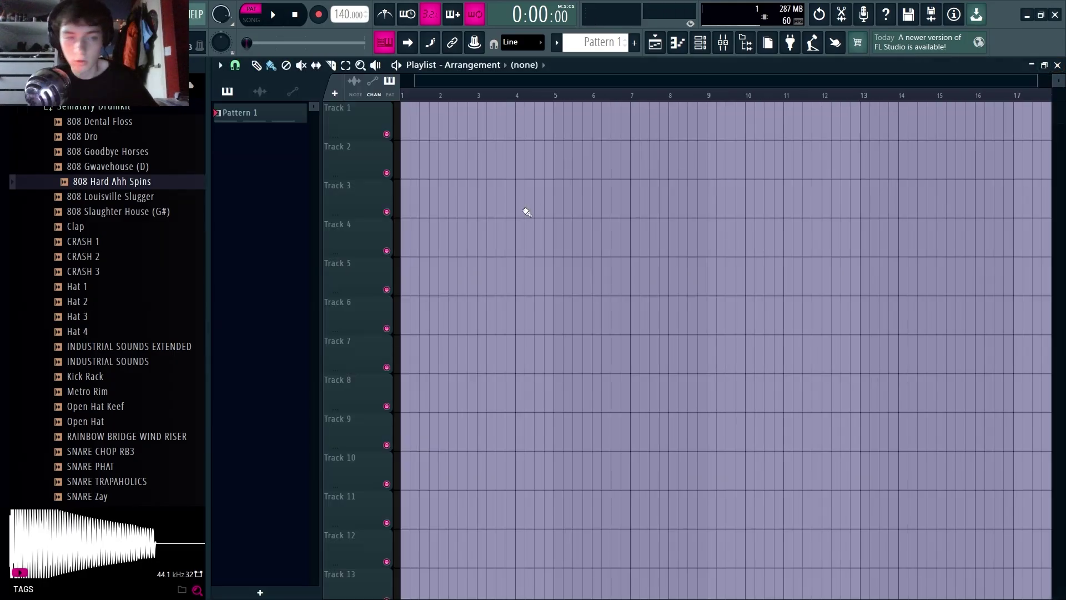
pyautogui.rightClick(262, 115)
pyautogui.click(284, 291)
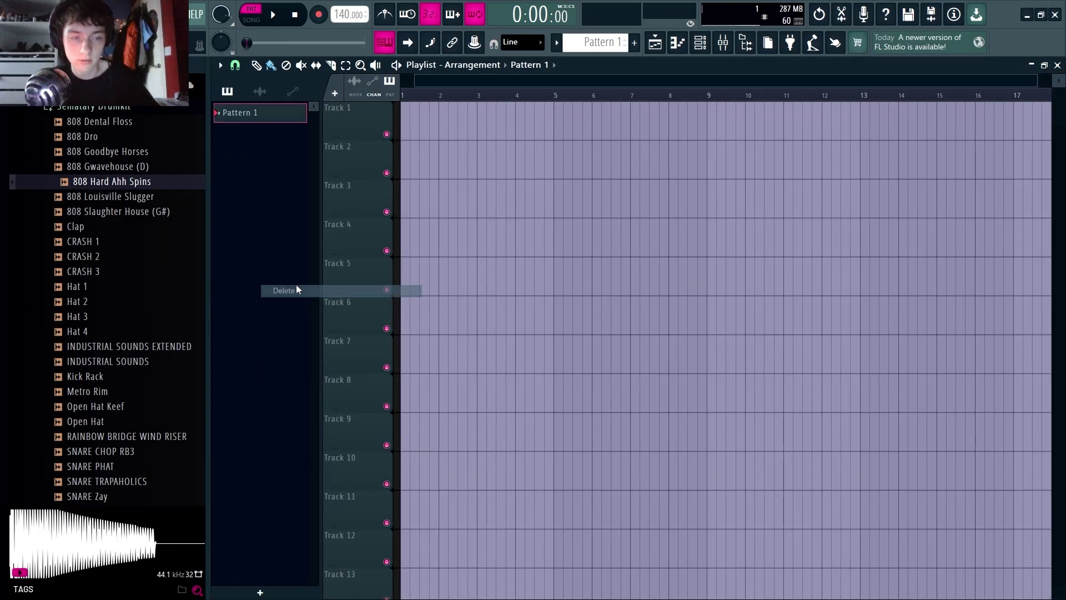